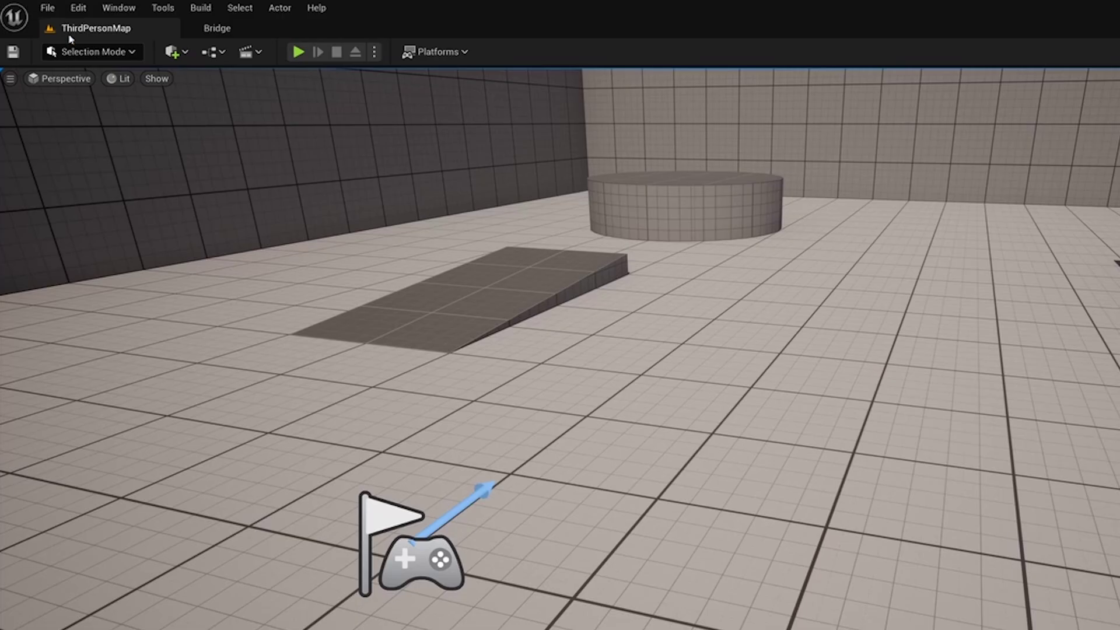
Step: Add the Nordic beach rock from Quixel Bridge to the project at medium quality and open its Megascans folder
click(66, 4)
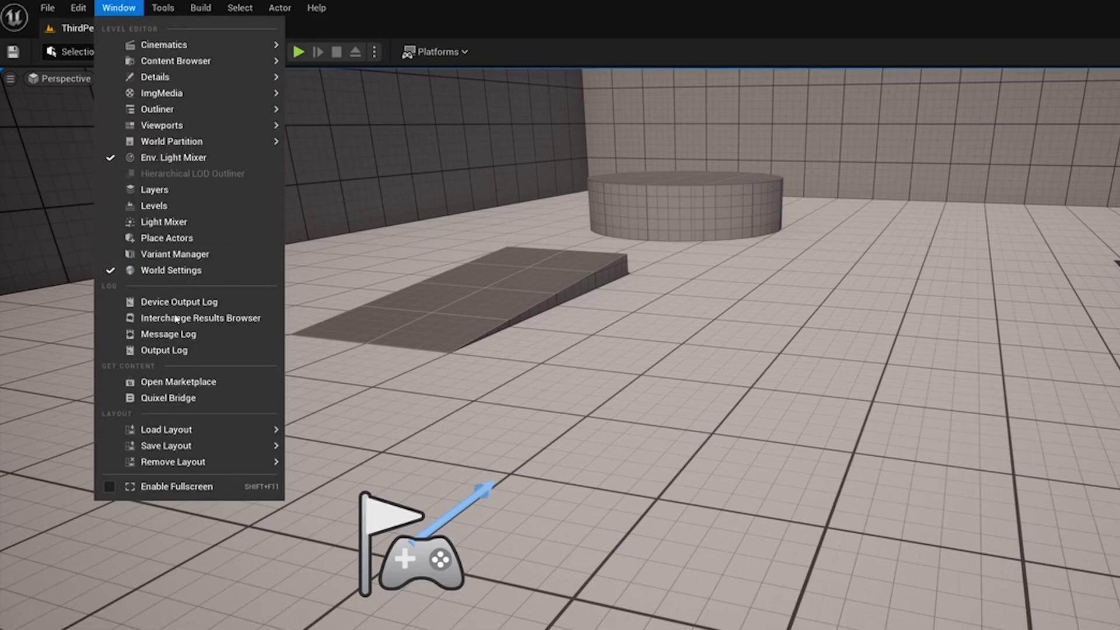
click(211, 399)
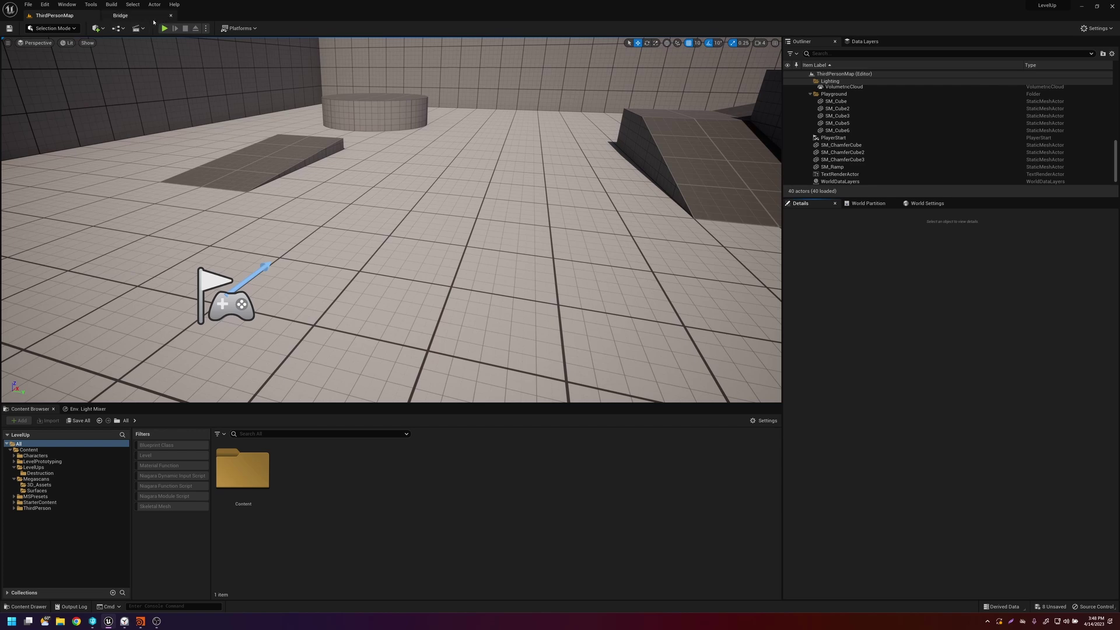
click(269, 31)
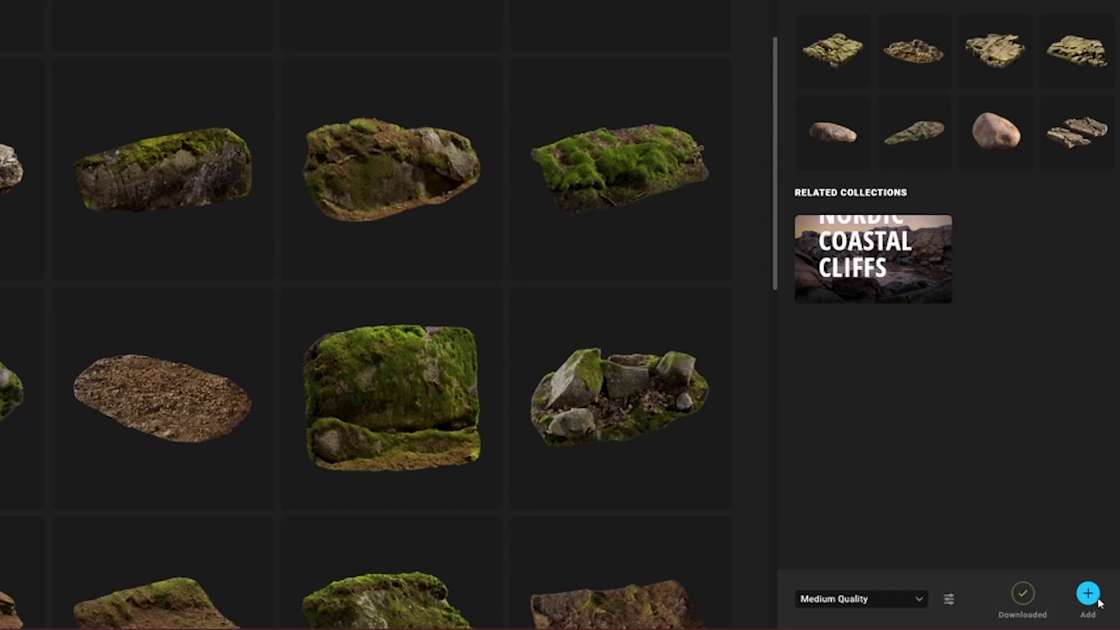
click(1087, 593)
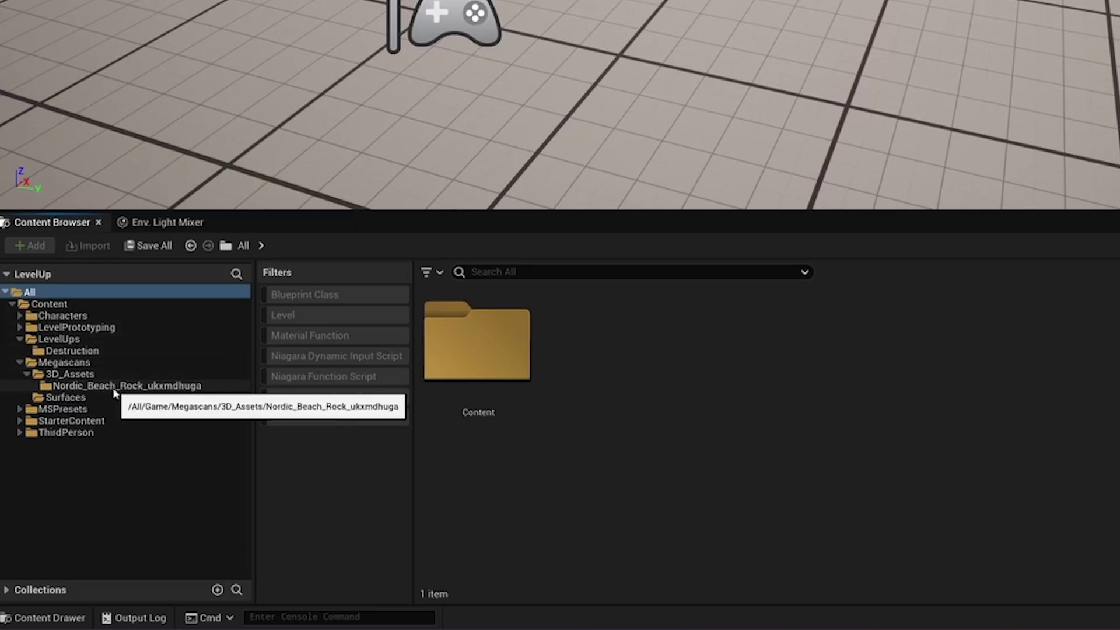
click(115, 388)
Step: Place the Nordic beach rock static mesh in the level as a preview and delete it
mouse_move(584, 354)
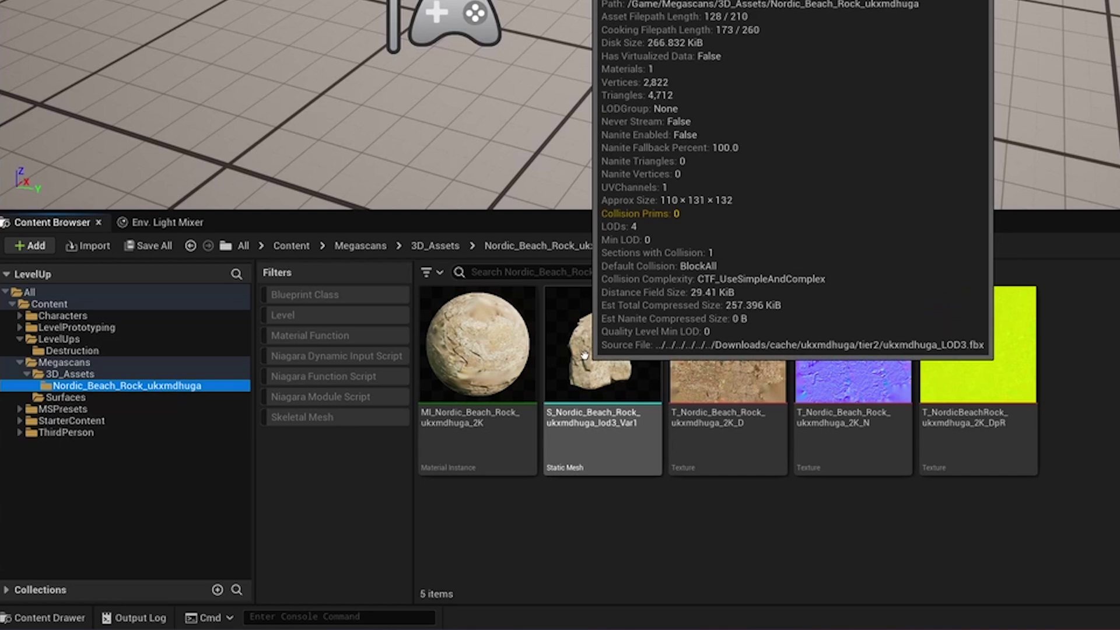
drag(584, 355, 726, 0)
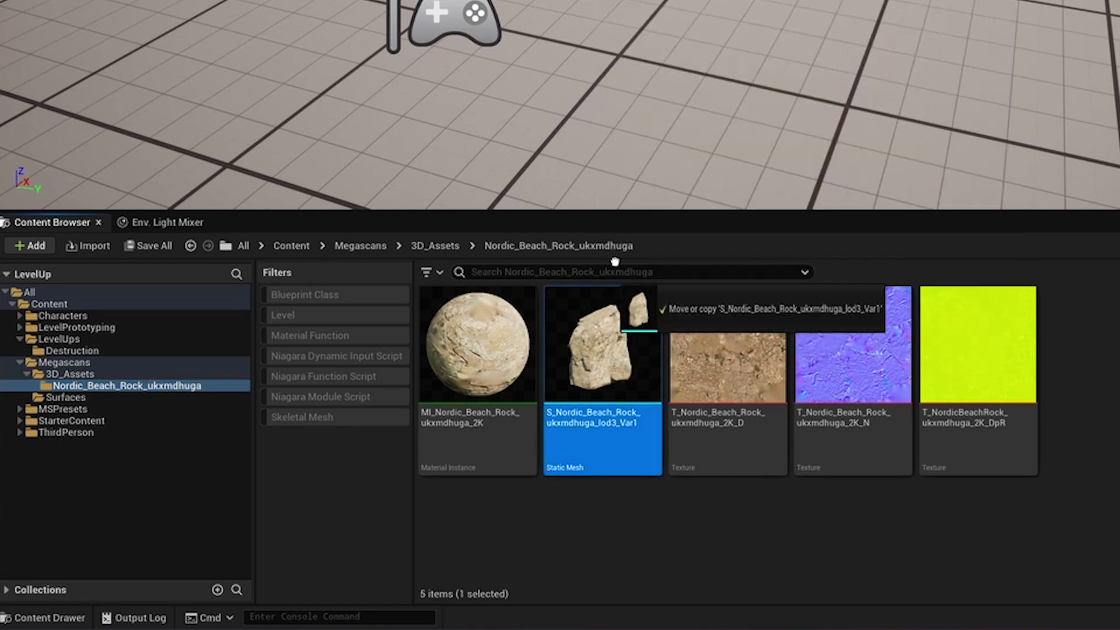
click(370, 268)
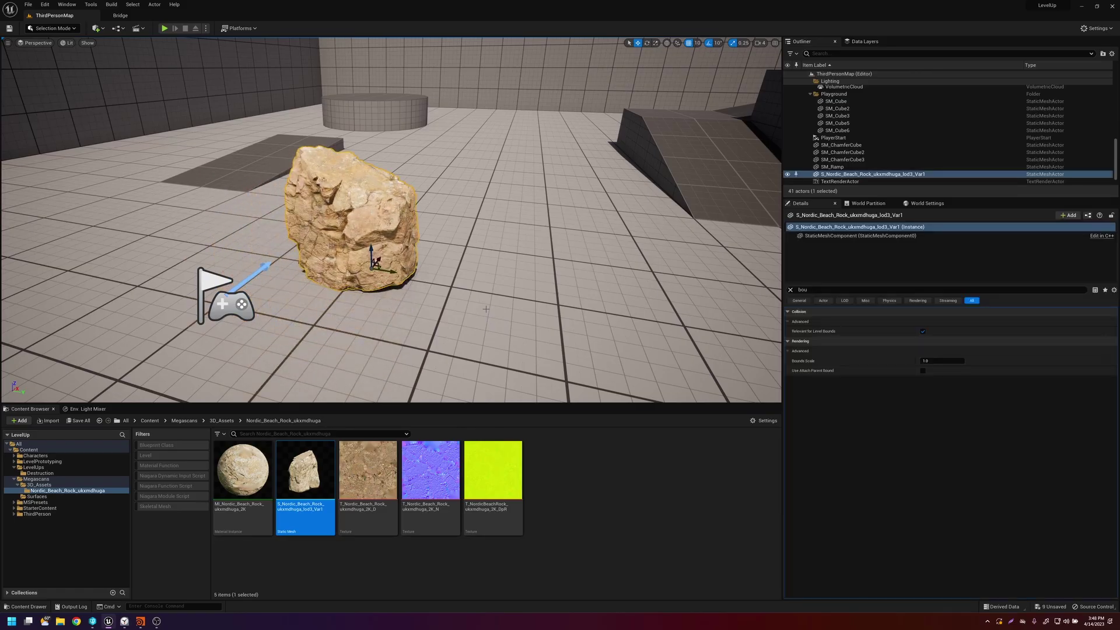
key(Delete)
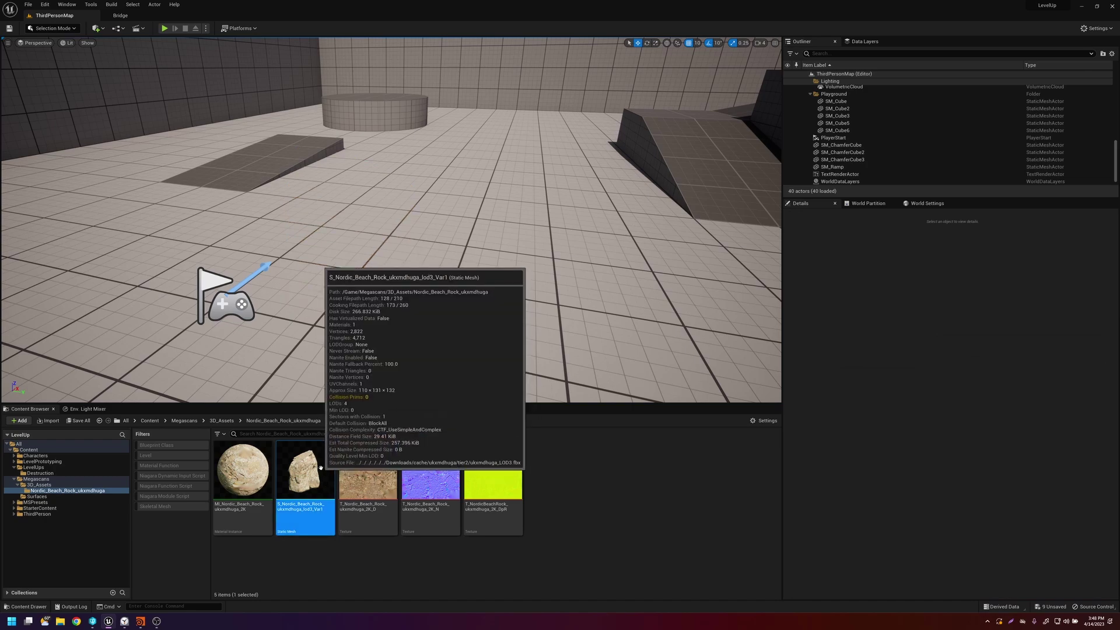
Step: Export the Nordic beach rock static mesh as an FBX file to the LevelUp/FBX folder, with FBX 2013 compatibility
right_click(319, 467)
mouse_move(373, 356)
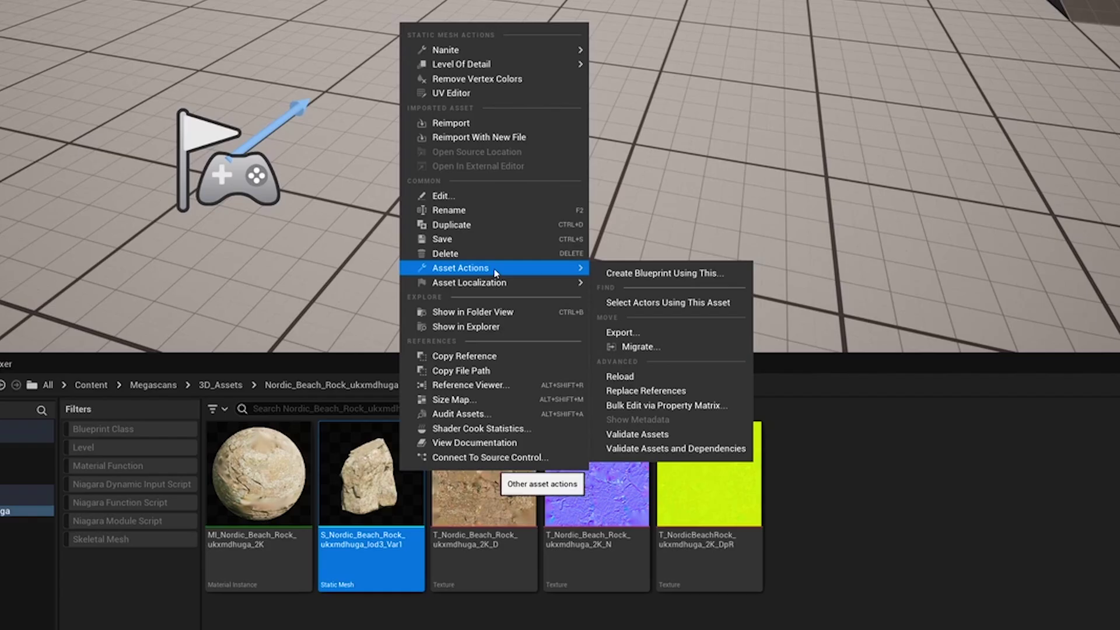
click(621, 332)
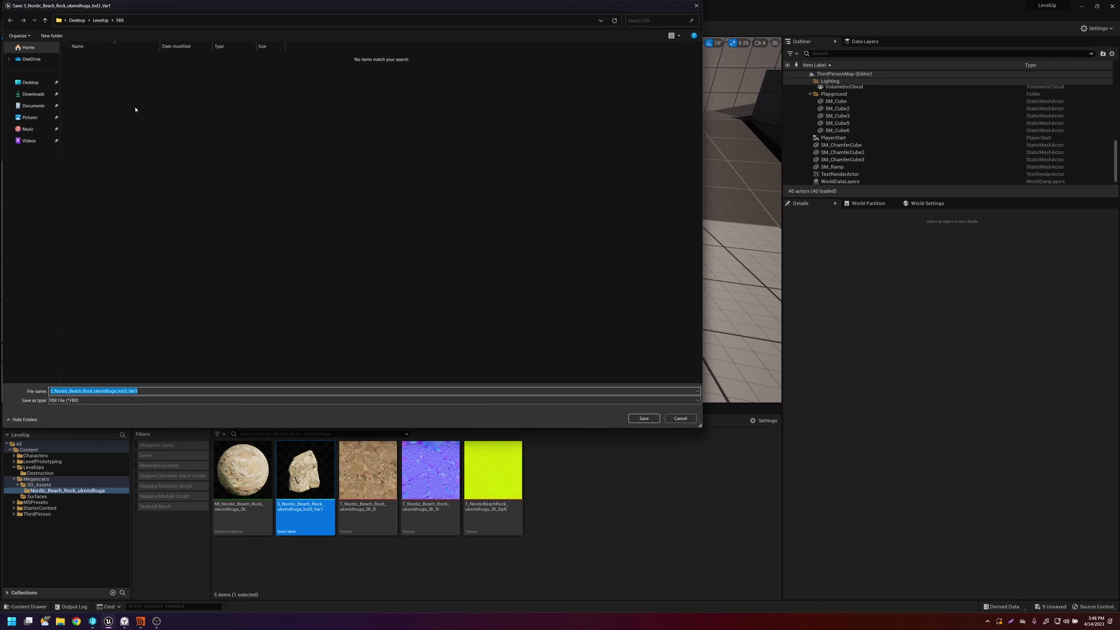
click(644, 419)
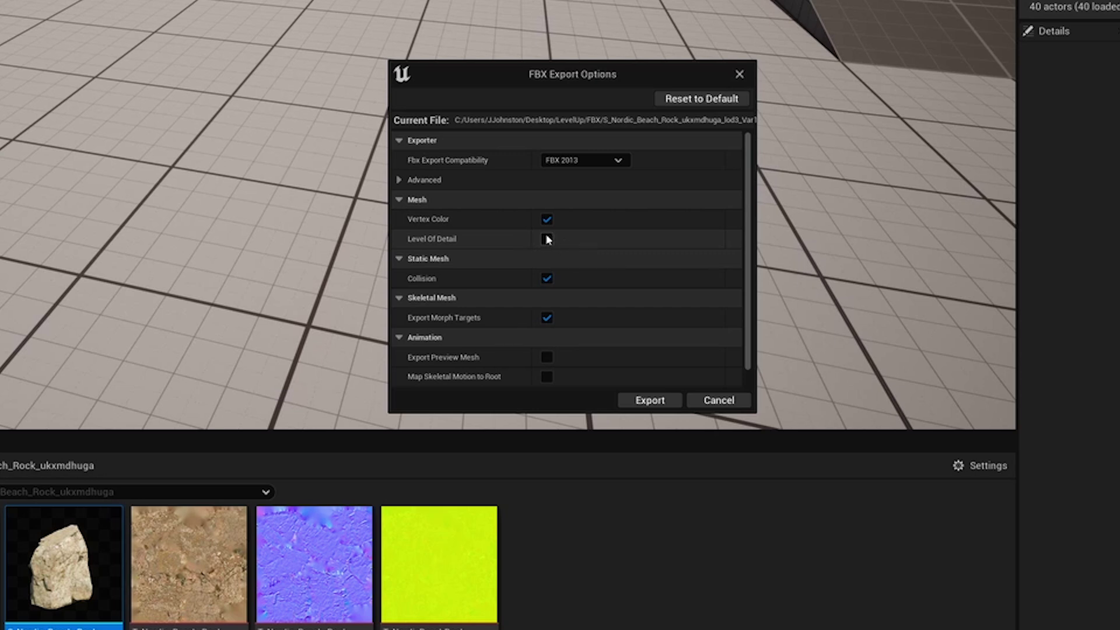
click(648, 401)
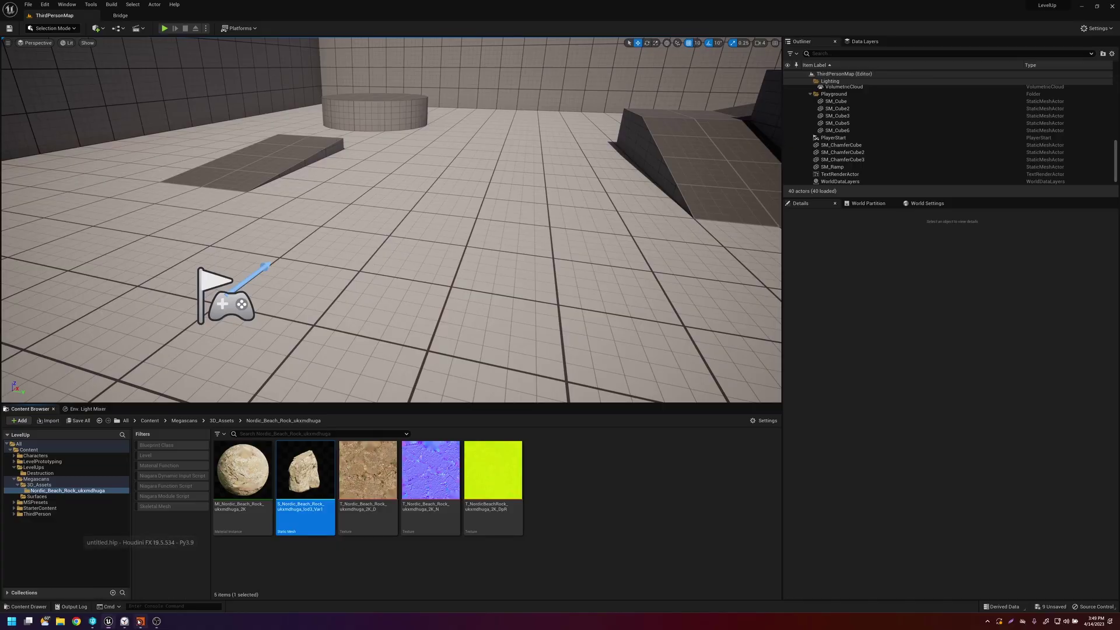
Step: Switch to Houdini, create a Geometry object and enter its network
click(140, 621)
key(Tab)
text(ge)
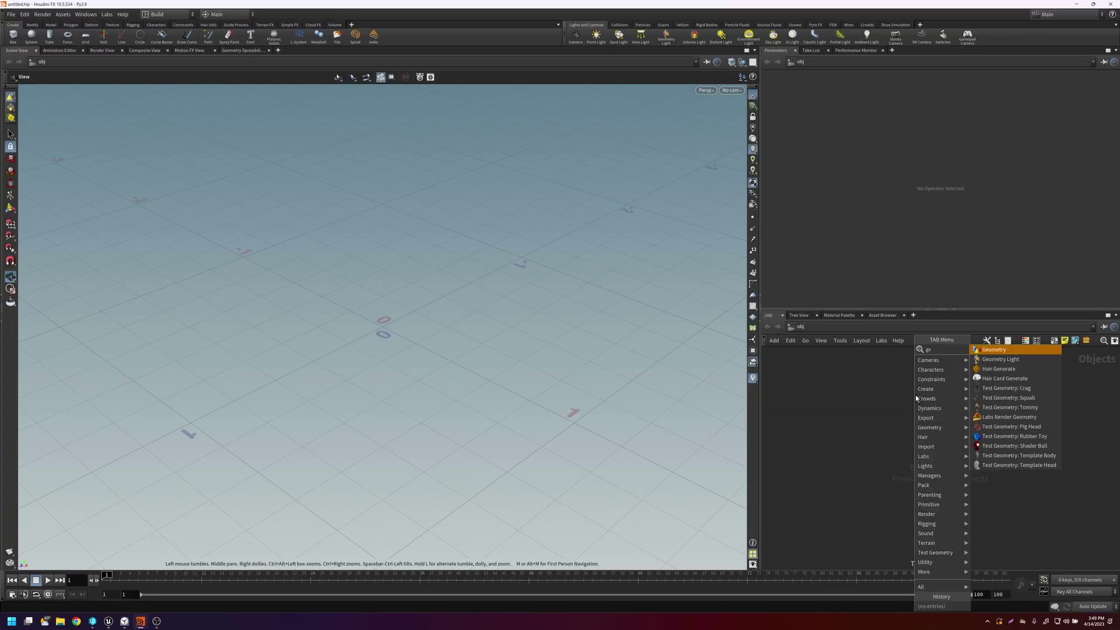
key(Return)
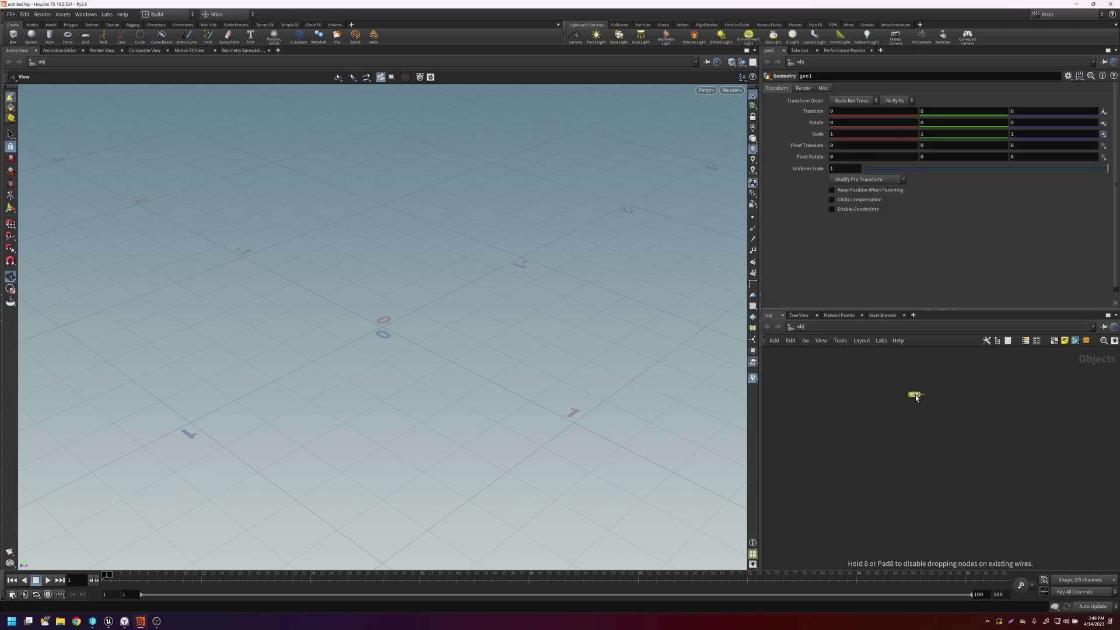
double_click(915, 396)
Step: Add a Labs FBX Archive Import node to the geometry network
key(Tab)
text(fbx)
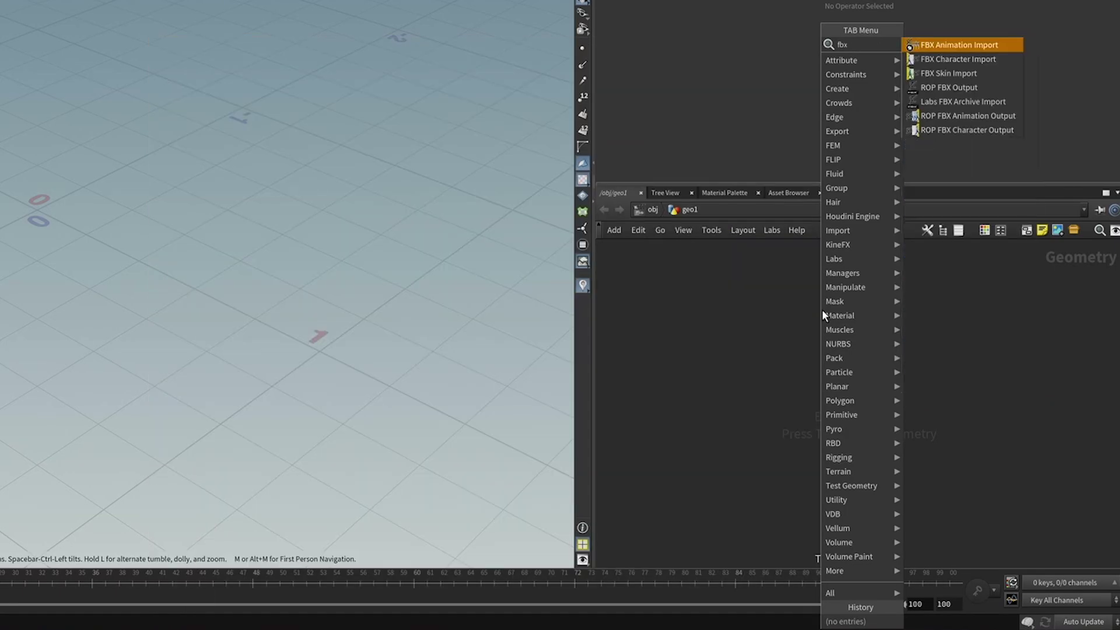
click(947, 101)
click(784, 334)
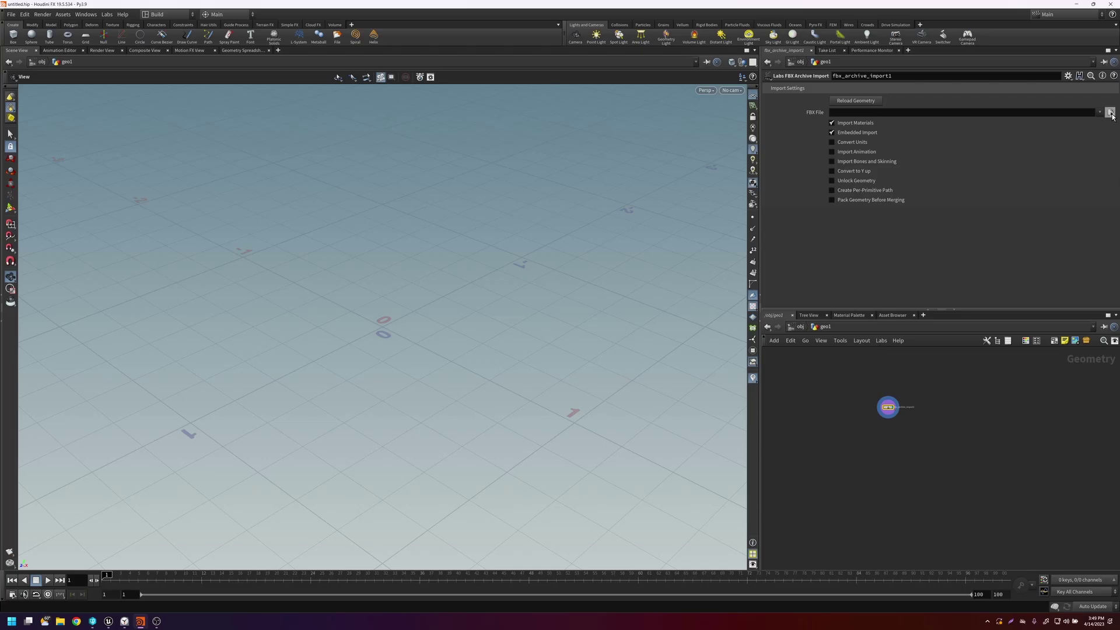
Step: Set the import node's FBX file to S_Nordic_Beach_Rock_ukxmdhuga_lod3_Var1.FBX from the Desktop LevelUp/FBX folder
click(1111, 114)
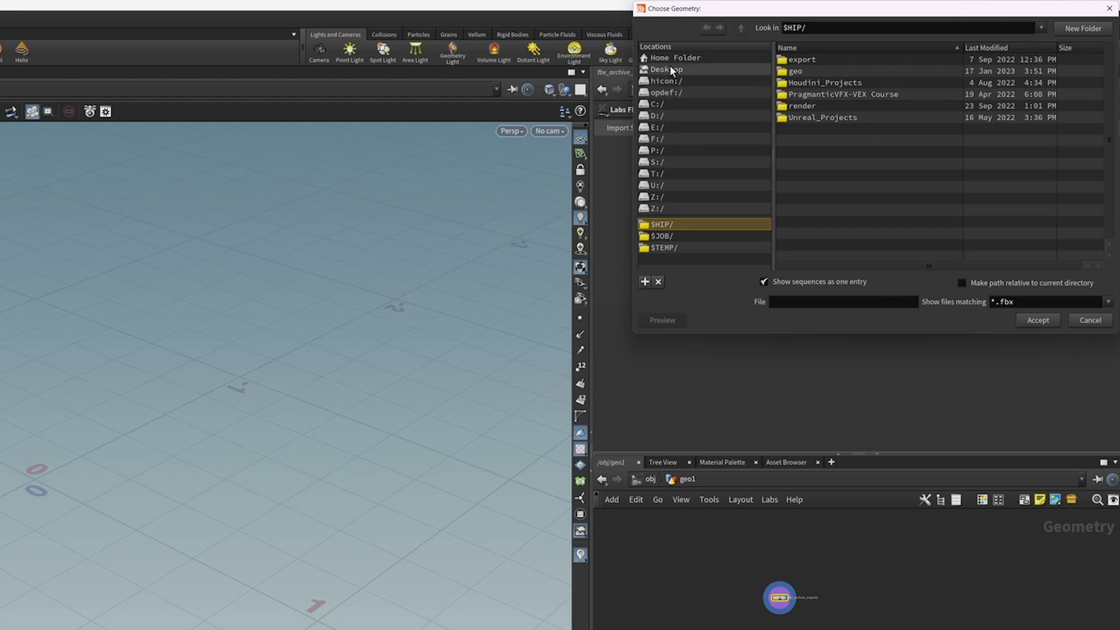
click(668, 69)
double_click(791, 71)
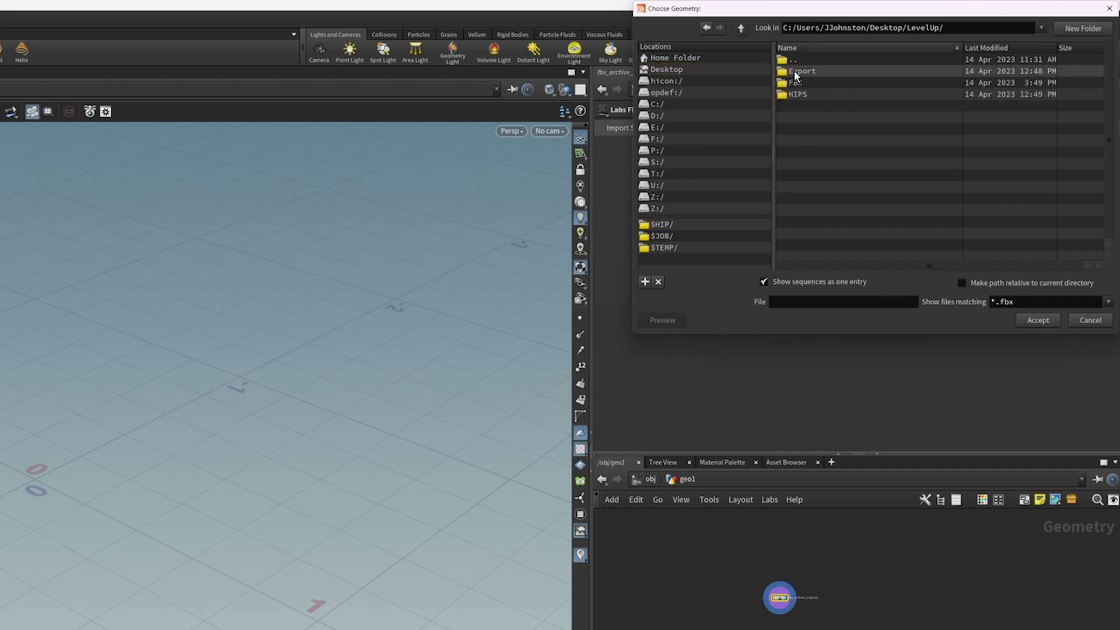
double_click(806, 83)
click(815, 71)
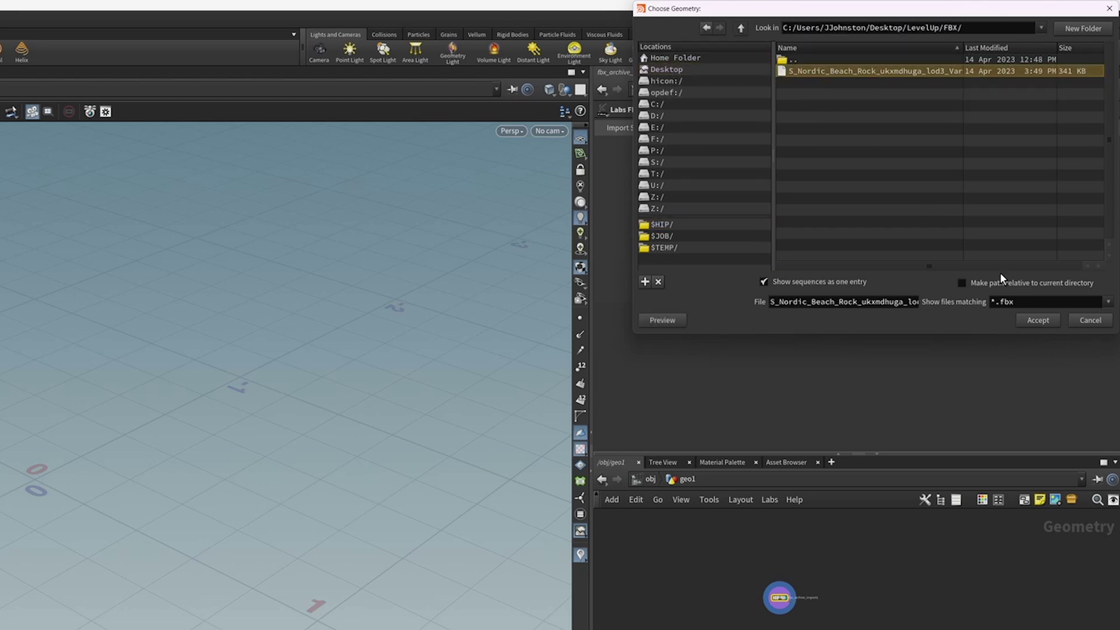
click(1039, 320)
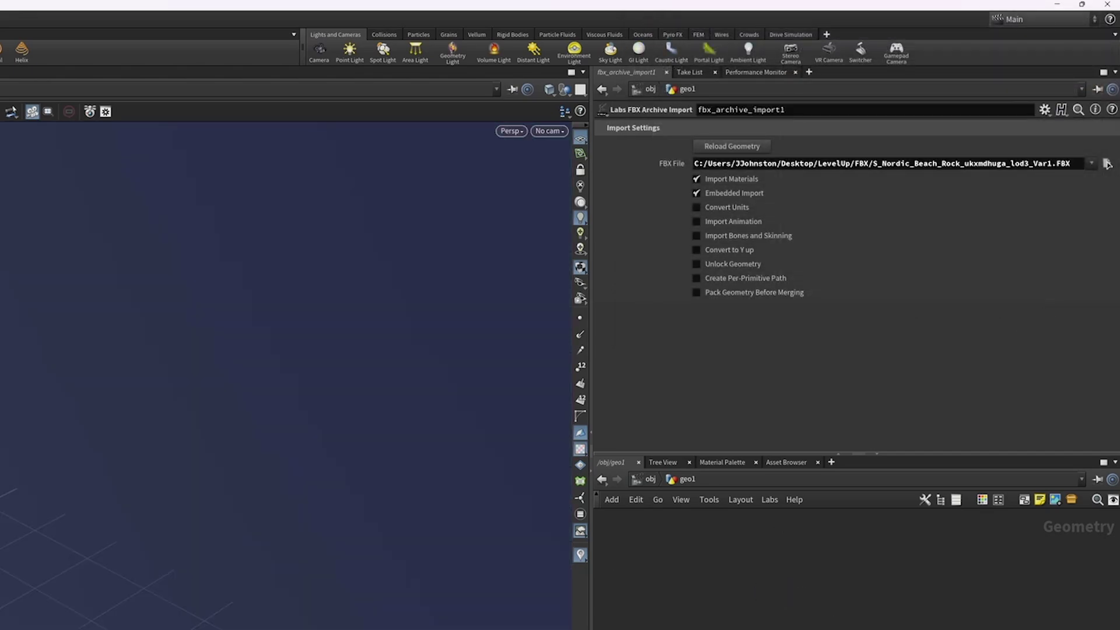
Step: Add a Transform node below the FBX import node and display its output
key(Tab)
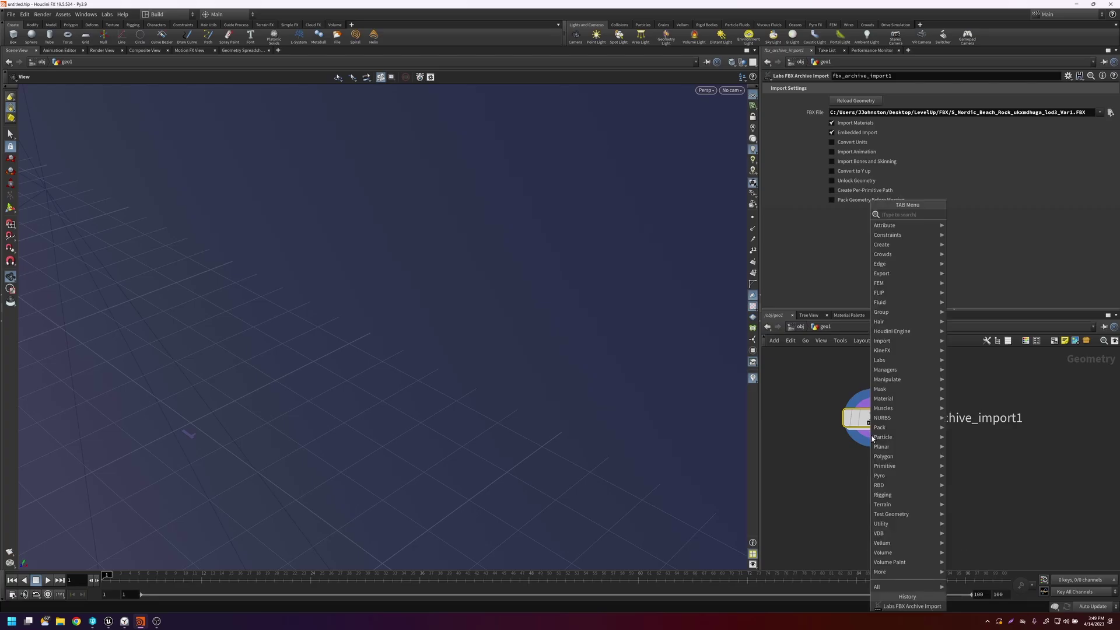
text(trans)
key(Return)
key(Return)
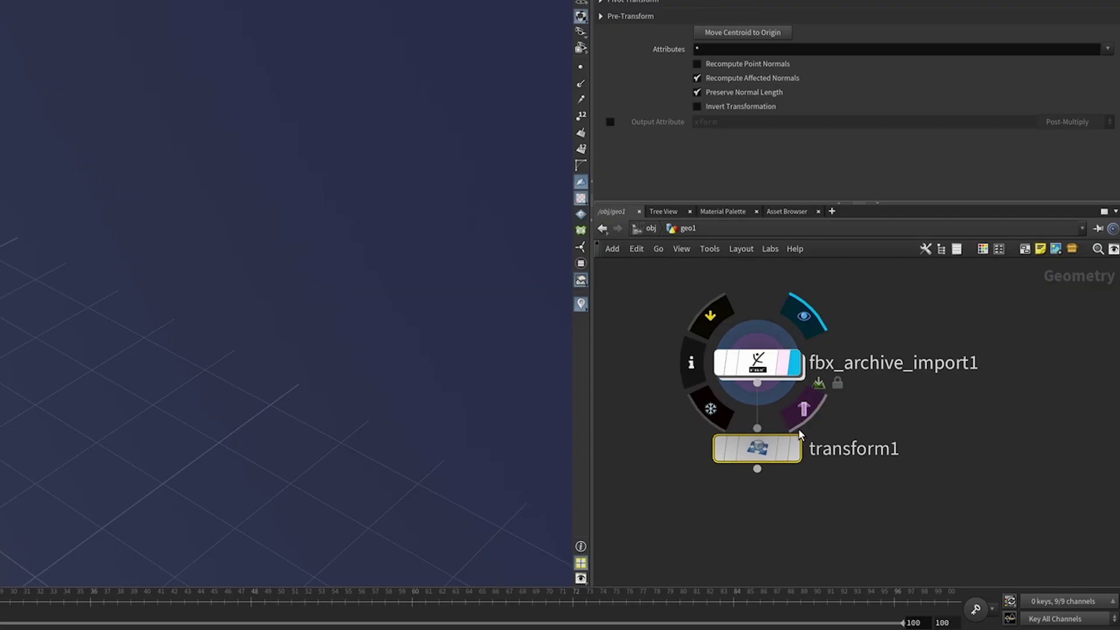
click(794, 449)
Step: Set the Transform node's uniform scale to 0.01 and frame the rock in the viewport
drag(840, 160, 775, 158)
text(.01)
key(Return)
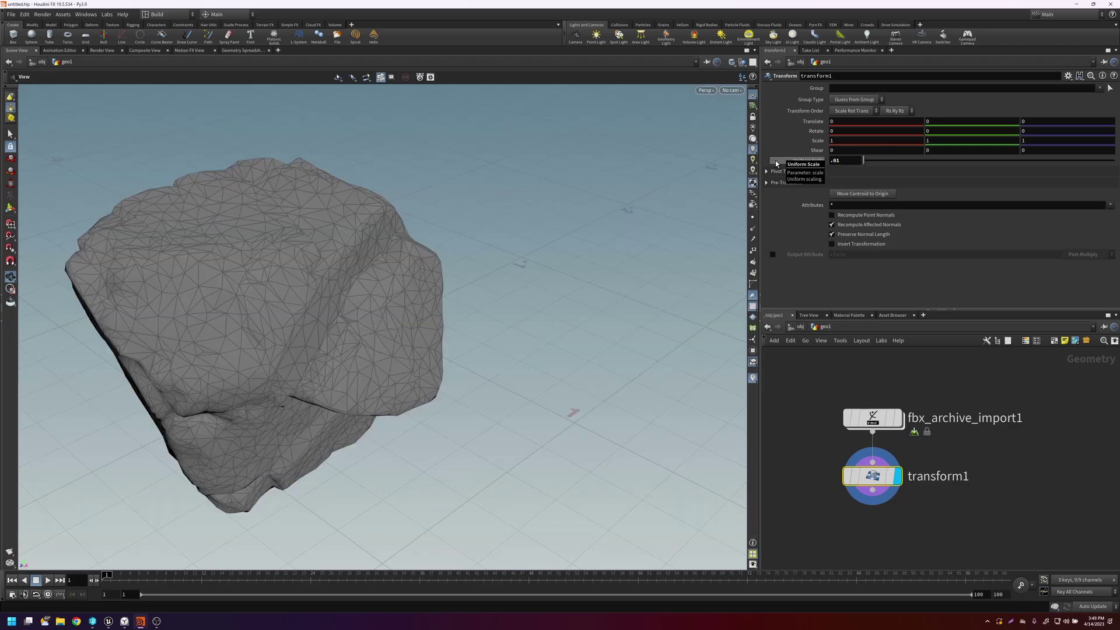
key(space+g)
drag(473, 342, 437, 350)
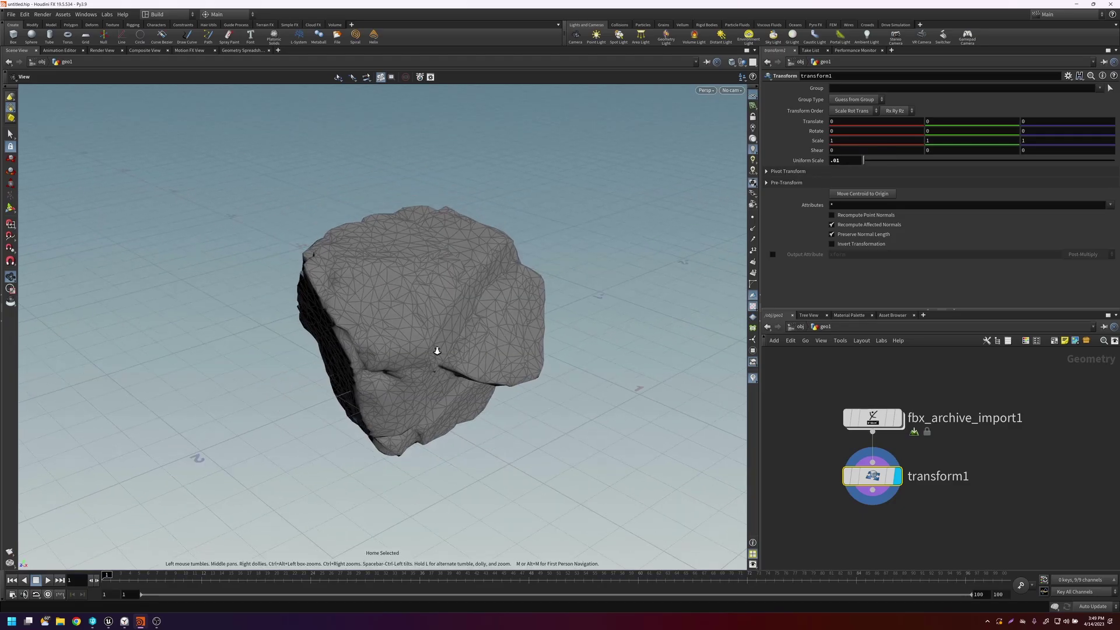
Step: Set the Transform node's X rotation to -90 to stand the rock upright
click(859, 135)
text(-90)
key(Return)
key(g)
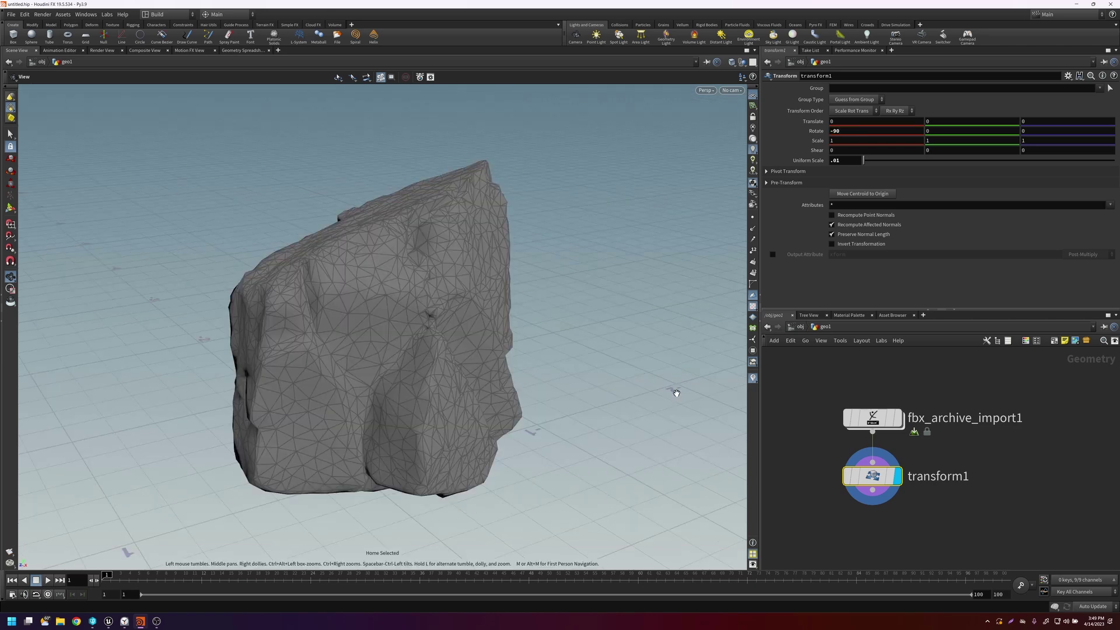
Step: Add a Remesh node fed by the Transform node and display its output
middle_drag(820, 491, 819, 442)
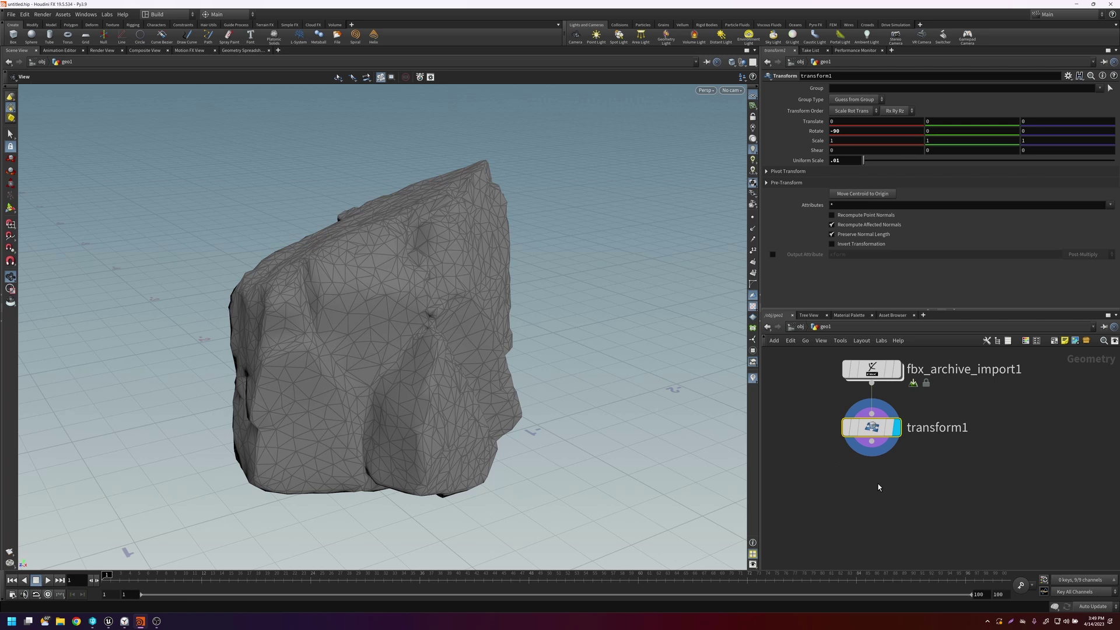
key(Tab)
text(reme)
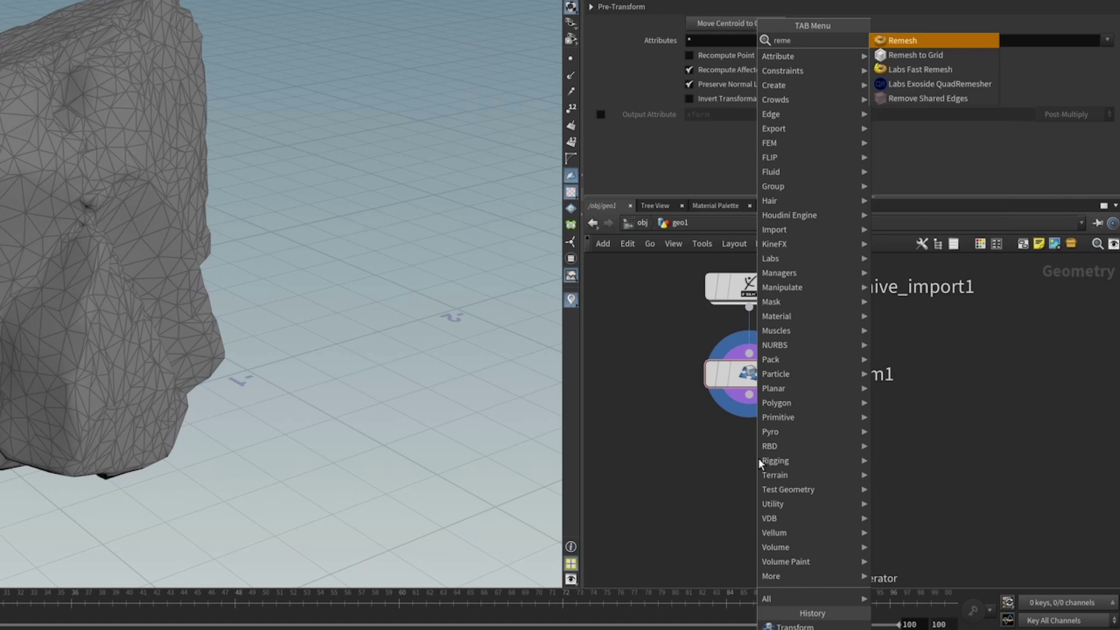
key(Return)
click(759, 463)
drag(757, 464, 750, 396)
click(789, 474)
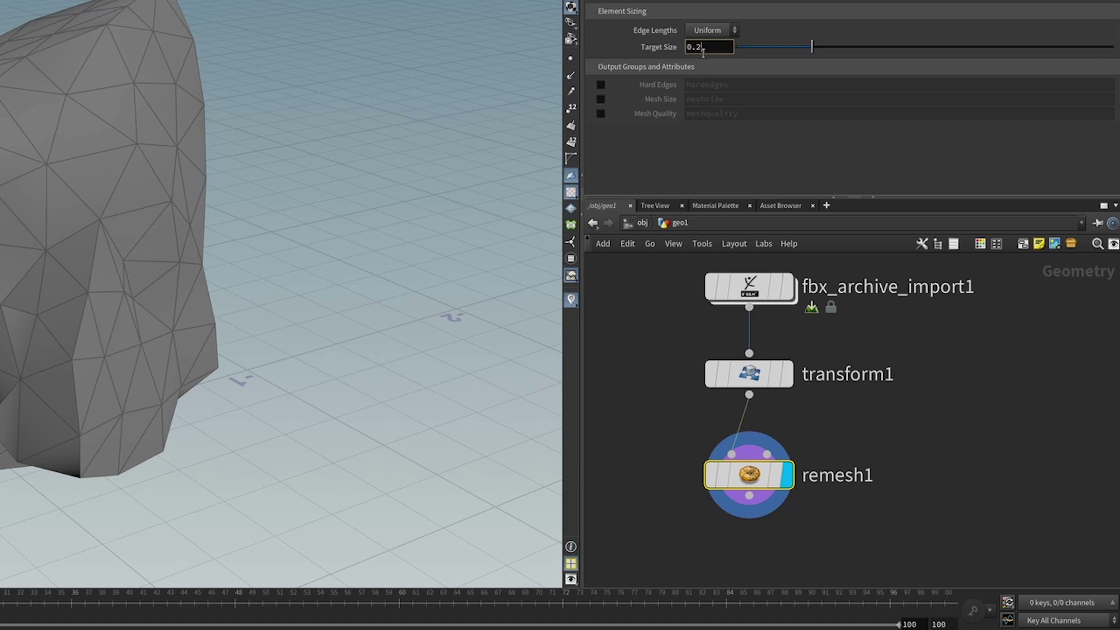
Step: Set the Remesh node's target size to 0.025
text(5)
key(Return)
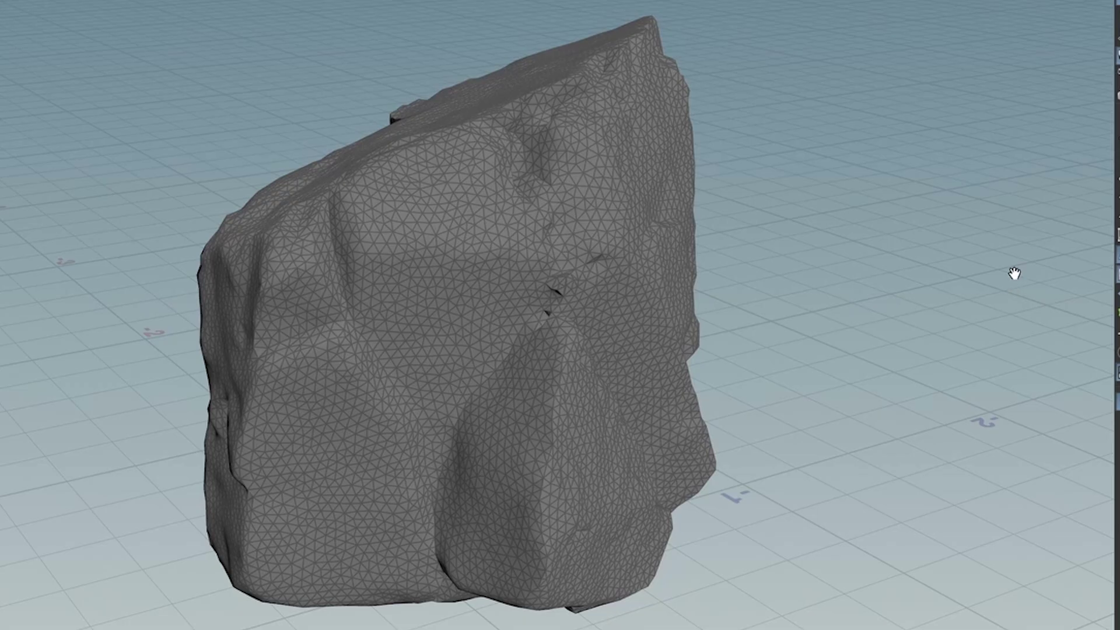
drag(619, 374, 675, 386)
Step: Compare the rock's UV layout at the Transform node with the layout at the Remesh node in the UV viewport
click(896, 428)
click(864, 430)
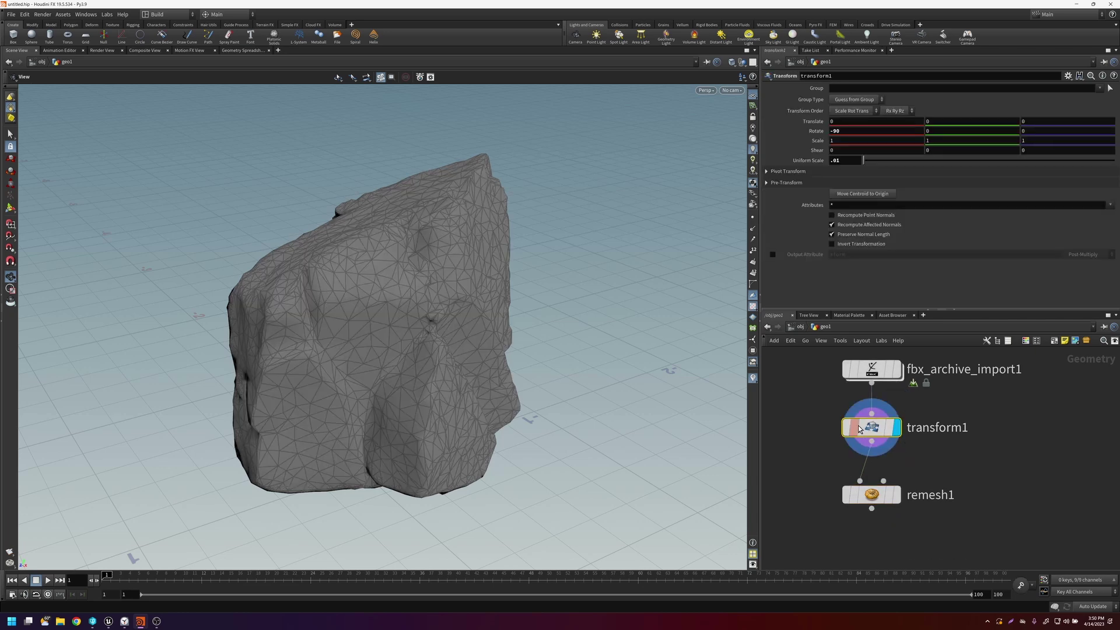
key(space+5)
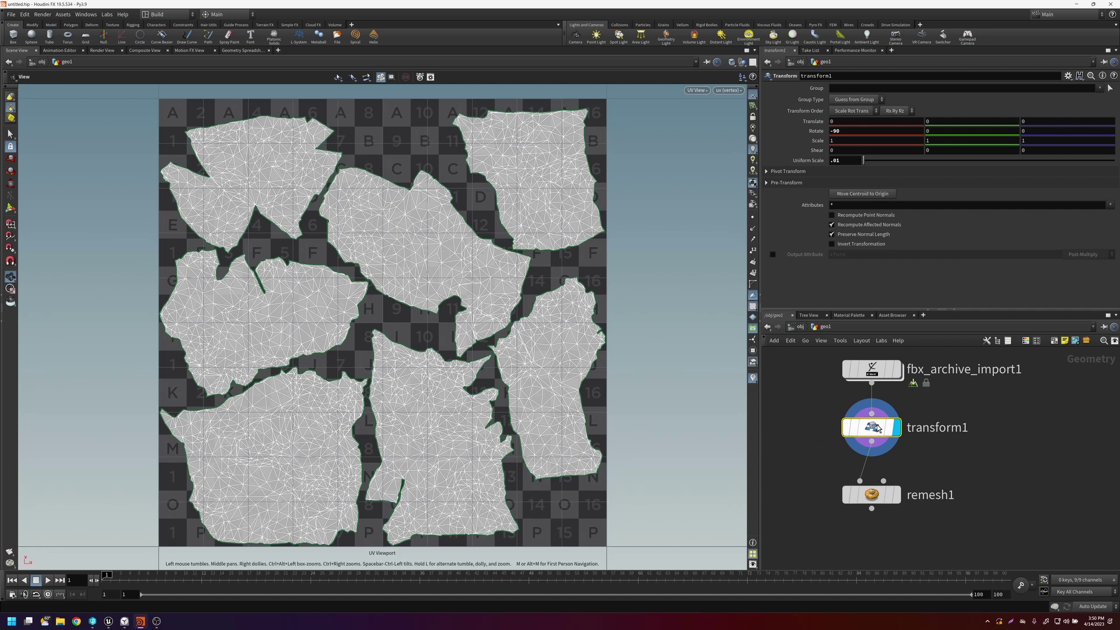
mouse_move(877, 428)
click(897, 494)
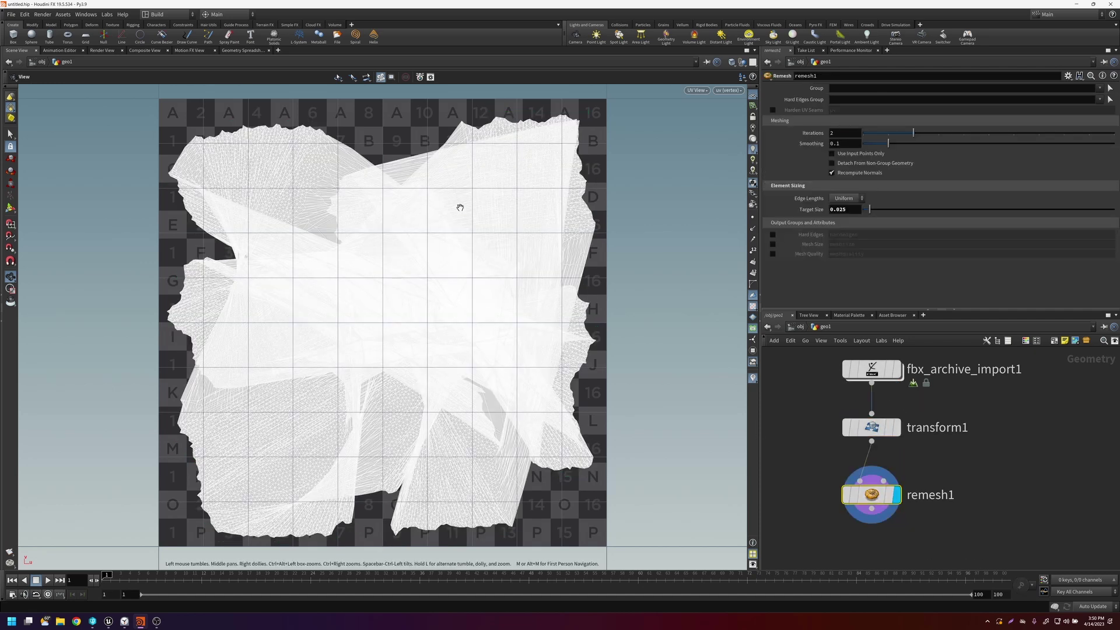
Step: Add a Labs UV Transfer node below the Remesh node
key(Tab)
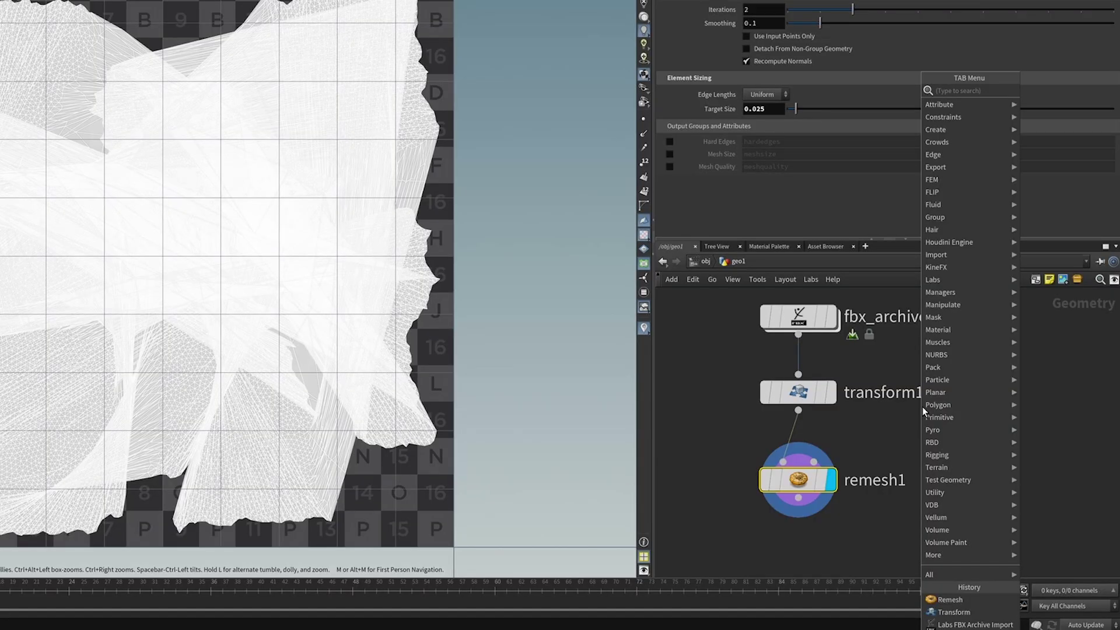
text(uv tr)
key(Down)
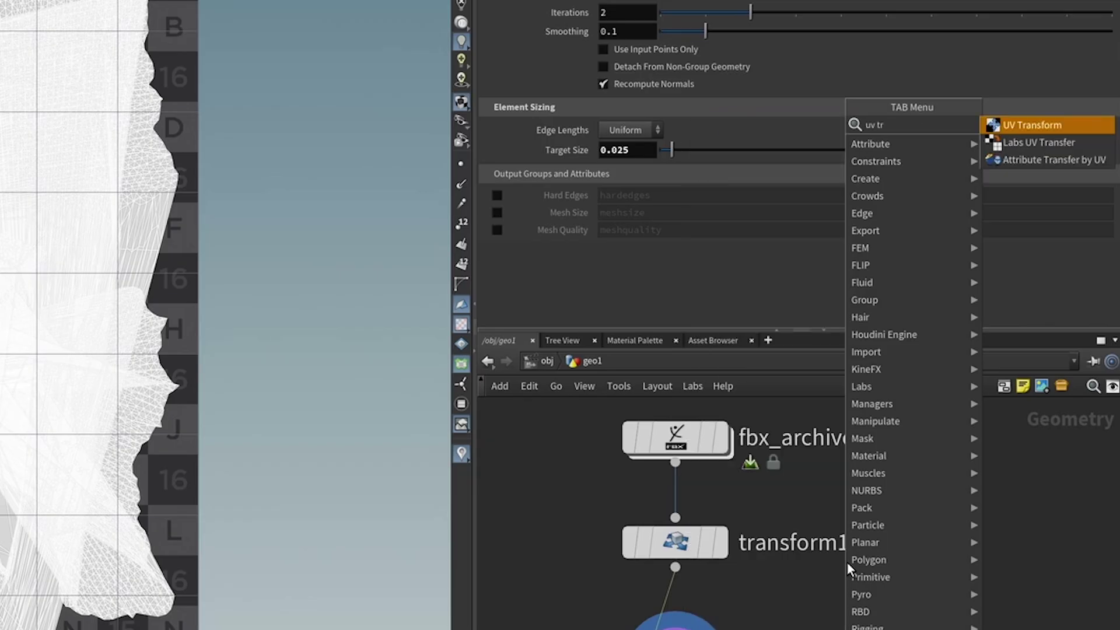
key(Return)
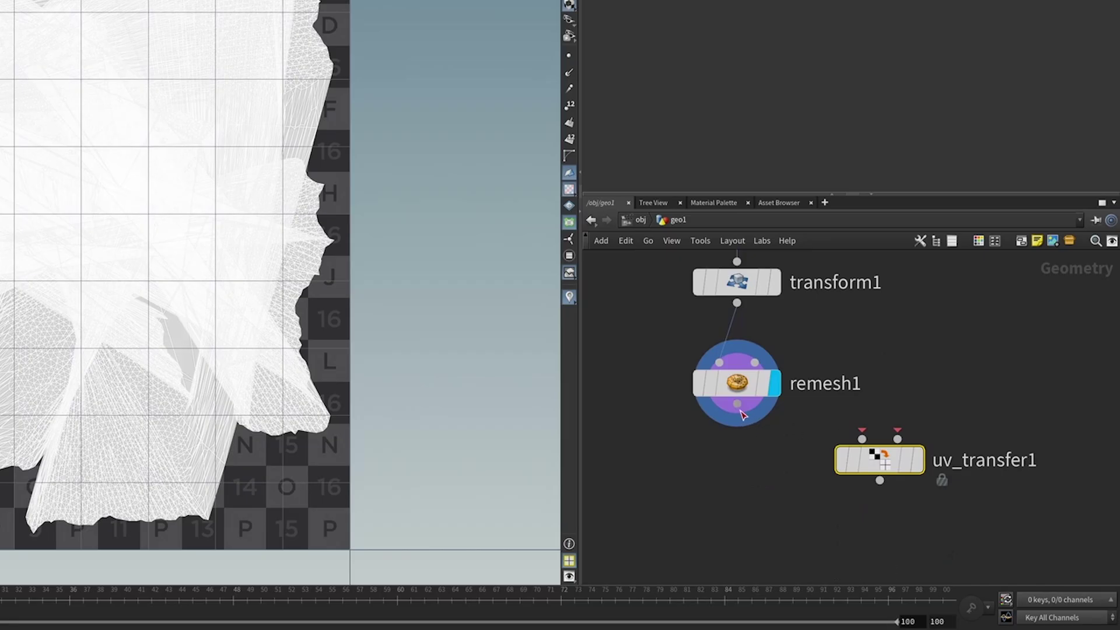
Step: Connect the Remesh node to the UV Transfer node's first input and the Transform node to its second input
click(737, 404)
click(861, 439)
click(897, 439)
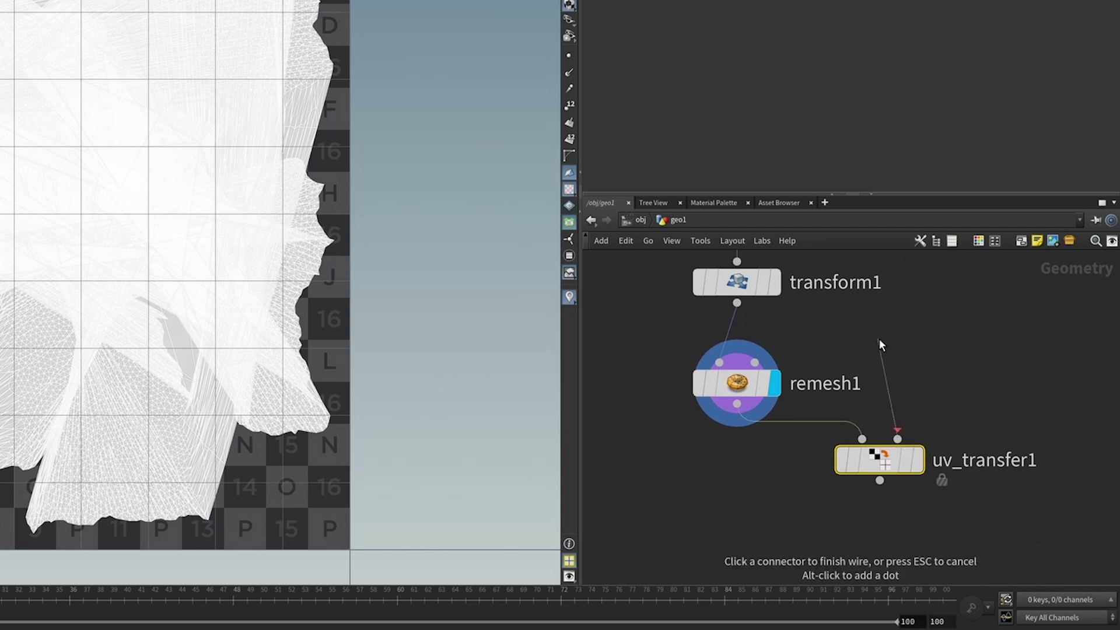
middle_drag(883, 337, 886, 417)
click(740, 381)
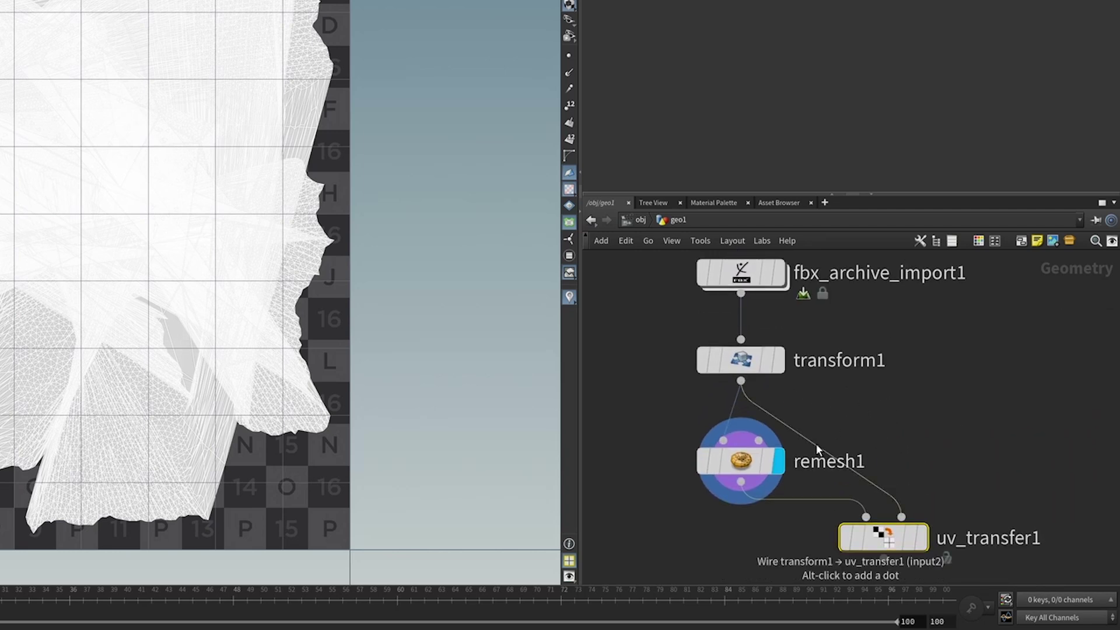
Step: Reroute the Transform wire around the Remesh node with a dot and display the UV Transfer output
drag(816, 443, 898, 415)
middle_drag(984, 437, 959, 363)
click(899, 464)
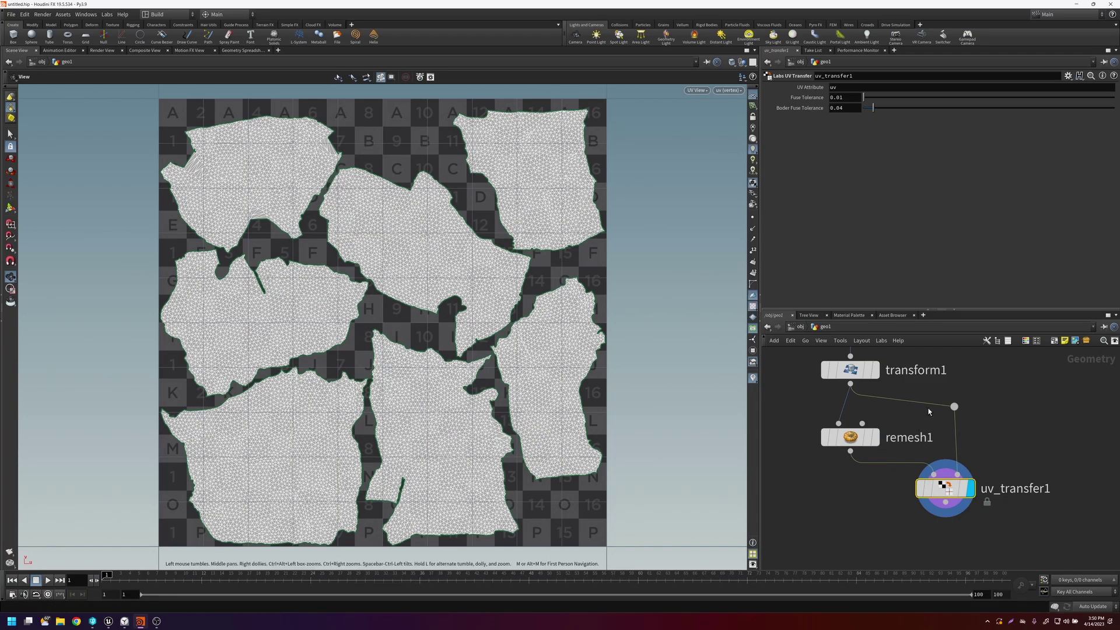
middle_drag(1012, 413, 1007, 412)
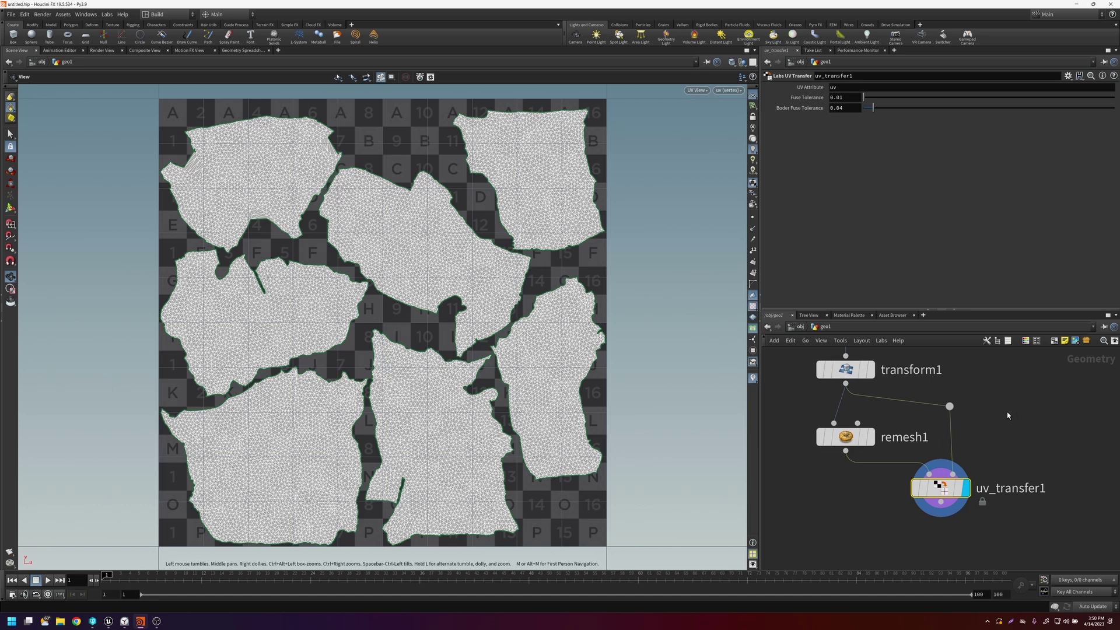
Step: Add a Normal node fed by the UV Transfer node and display its output in the perspective view
key(Tab)
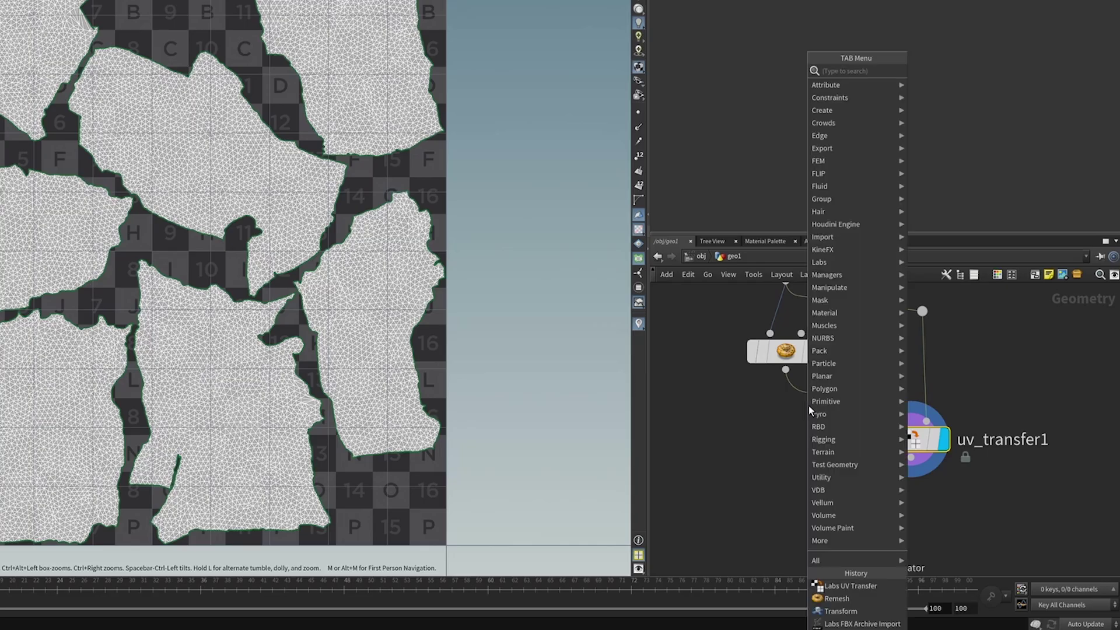
text(no)
key(Return)
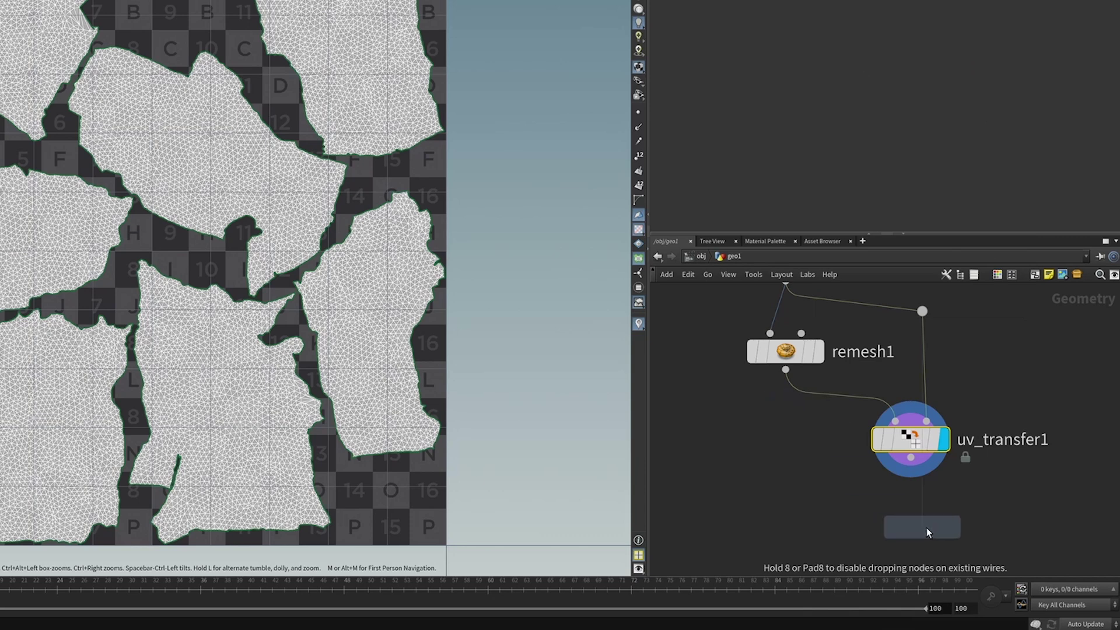
click(913, 521)
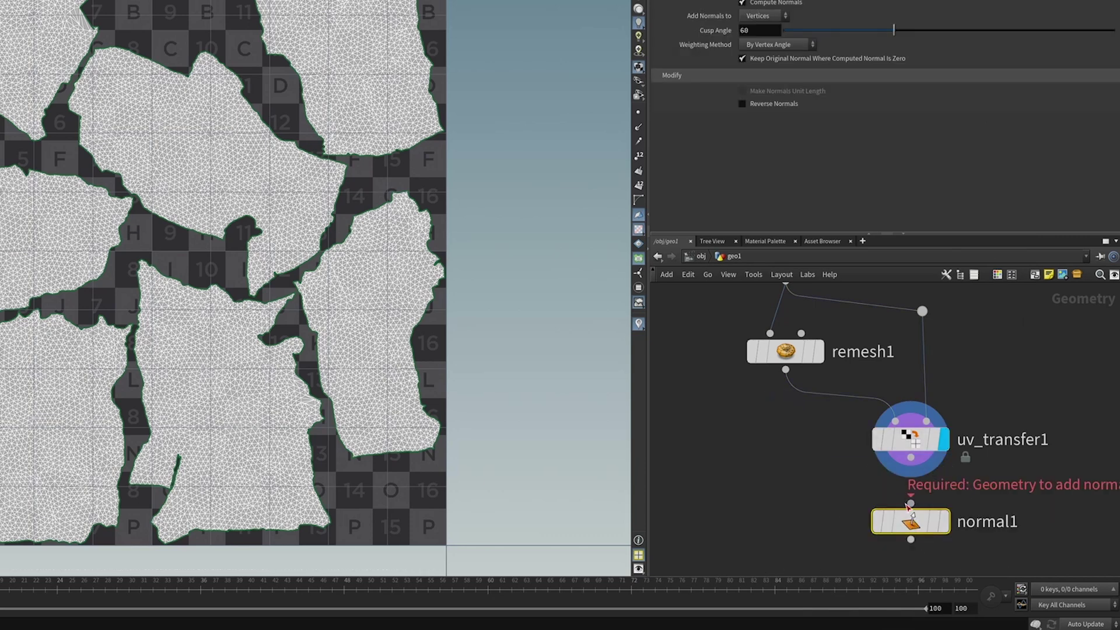
click(946, 518)
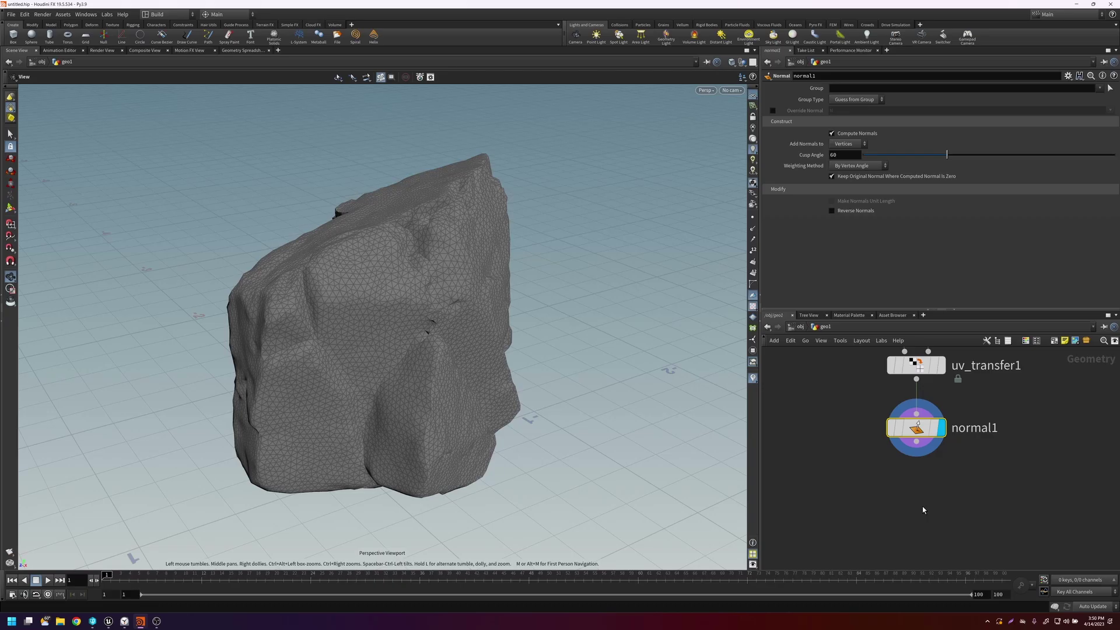
Step: Add an RBD Material Fracture node fed by the Normal node and display its output
key(Tab)
text(mater)
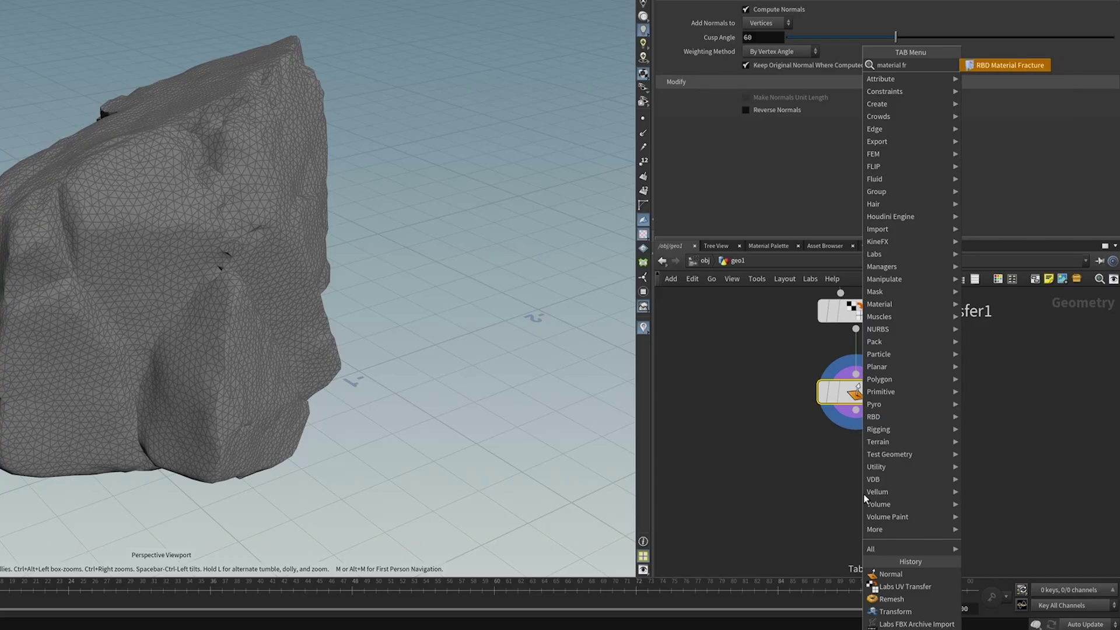
key(Return)
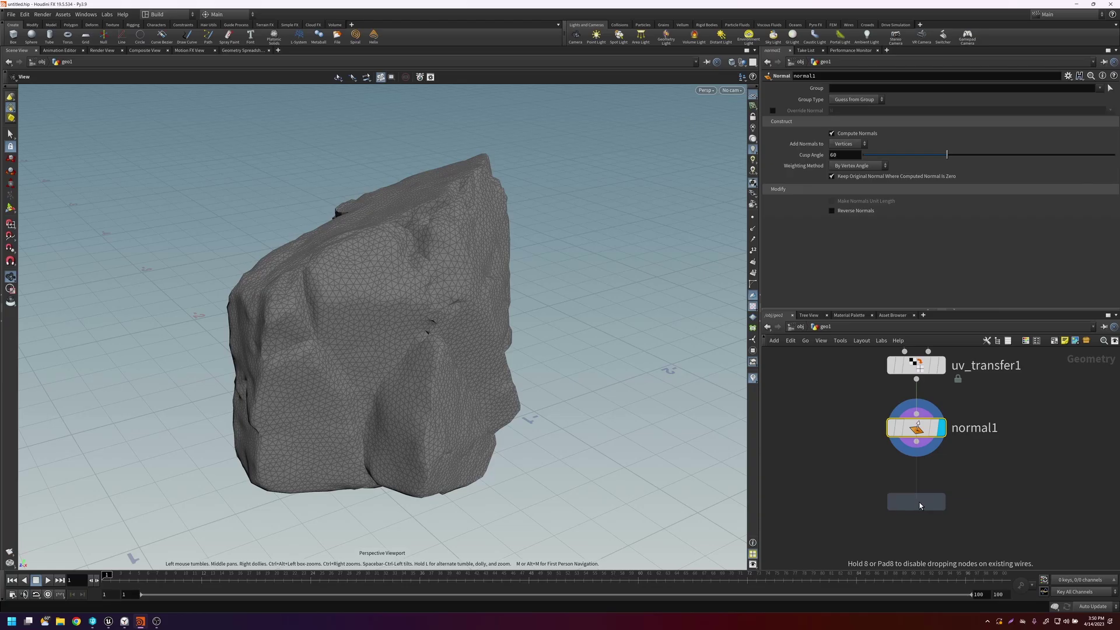
click(856, 489)
click(833, 470)
click(926, 500)
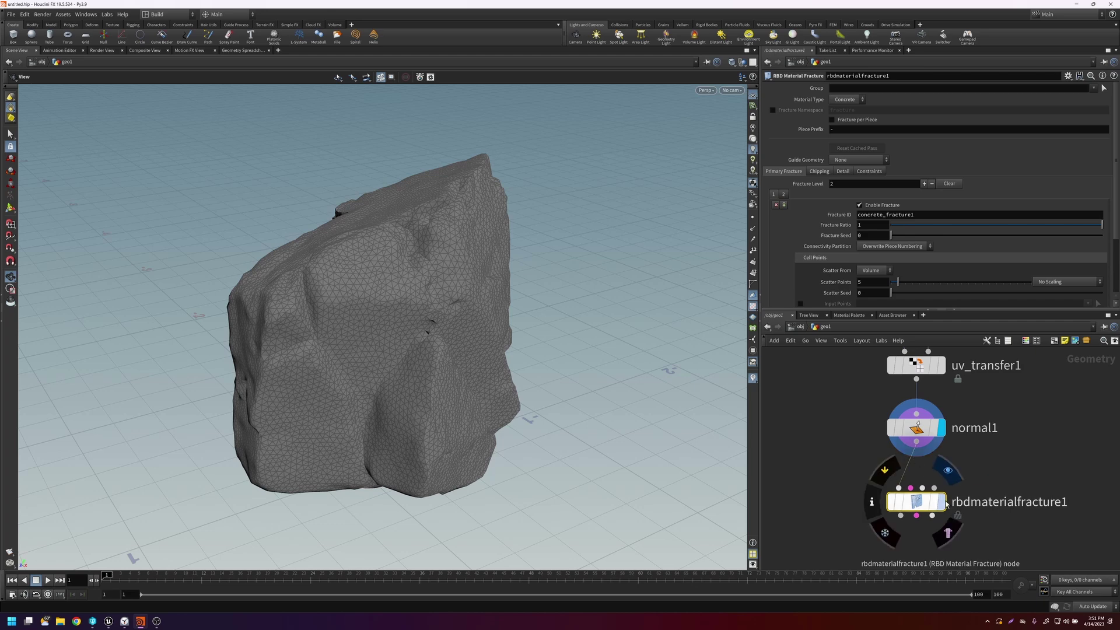
key(r)
click(919, 502)
Step: Add an Exploded View node fed by the RBD Material Fracture node's first output and display it
key(Tab)
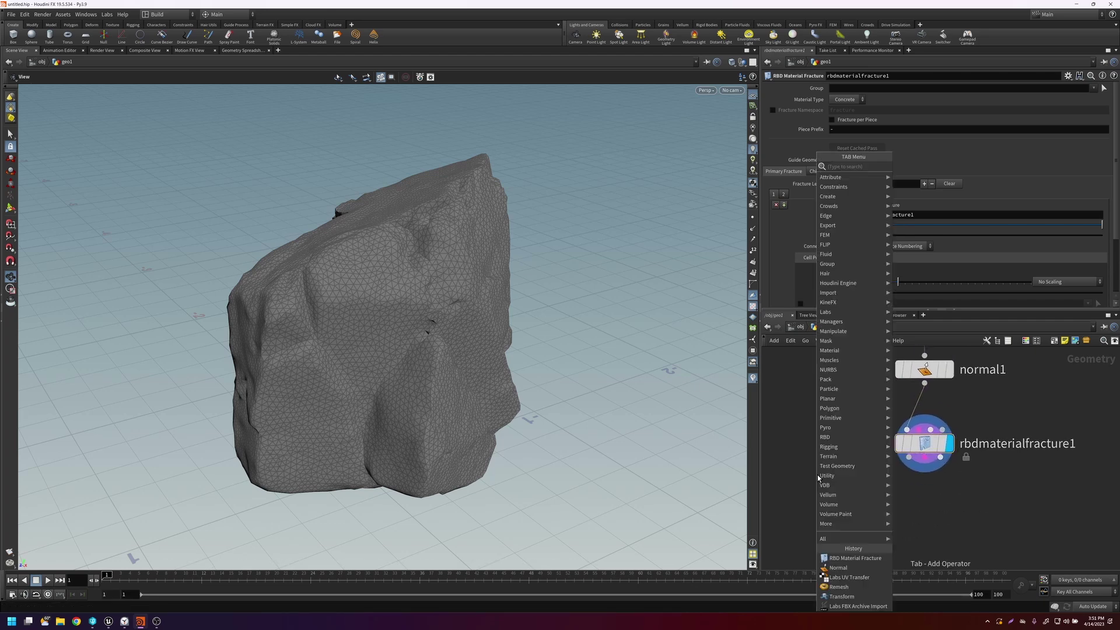
text(expl)
key(Return)
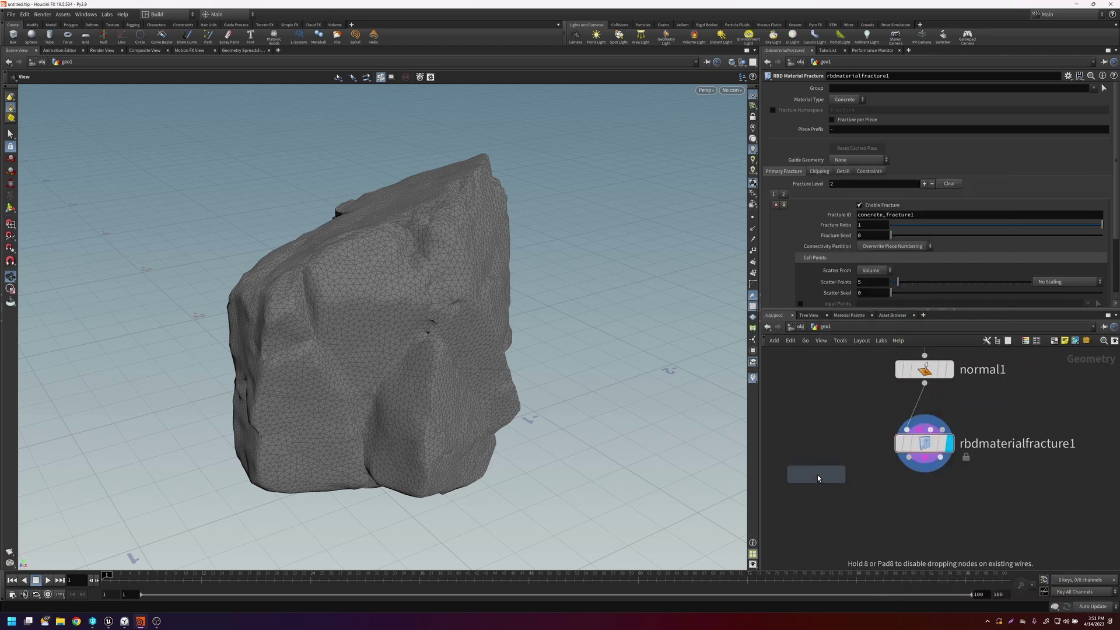
click(818, 475)
drag(816, 460, 887, 457)
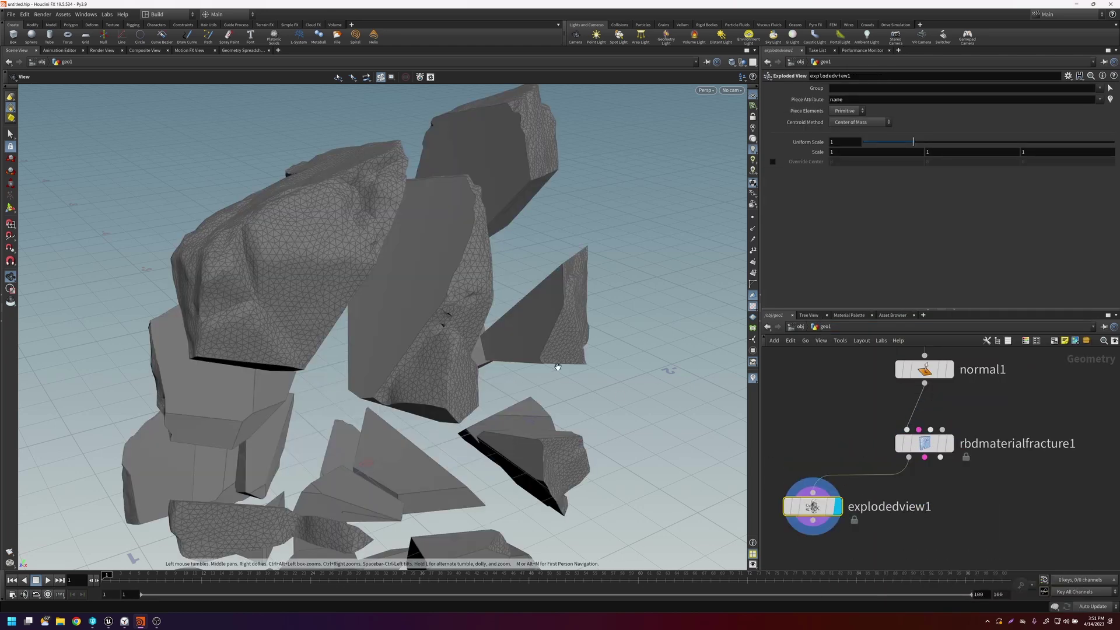
Step: Enable Edge Detail on the RBD Material Fracture node and set its Detail Size to 0.03
scroll(560, 385, down, 3)
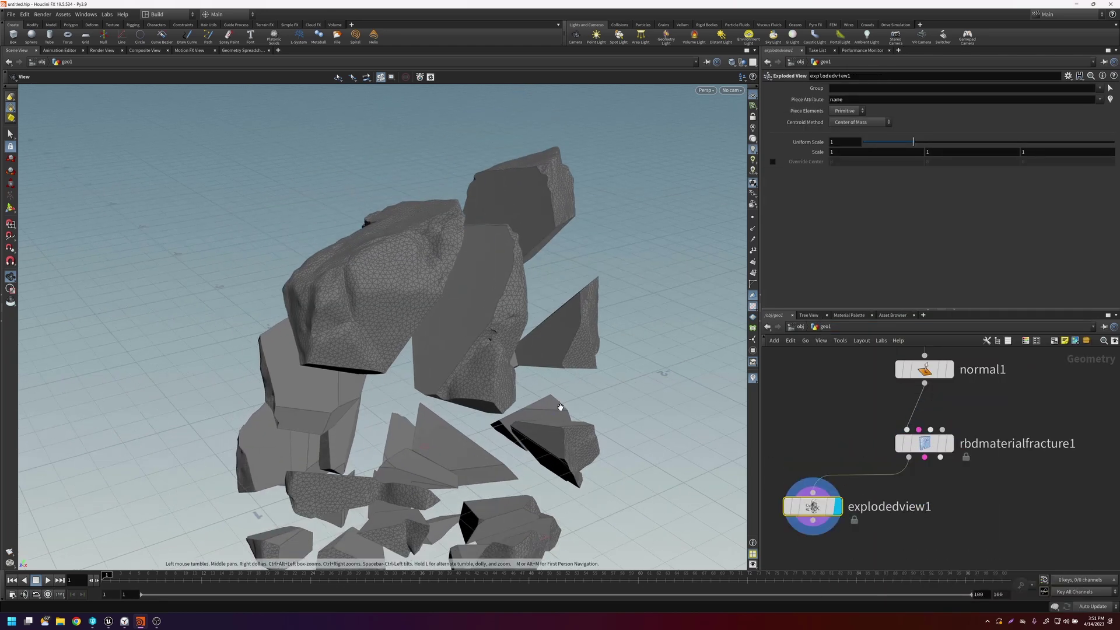
drag(562, 405, 509, 452)
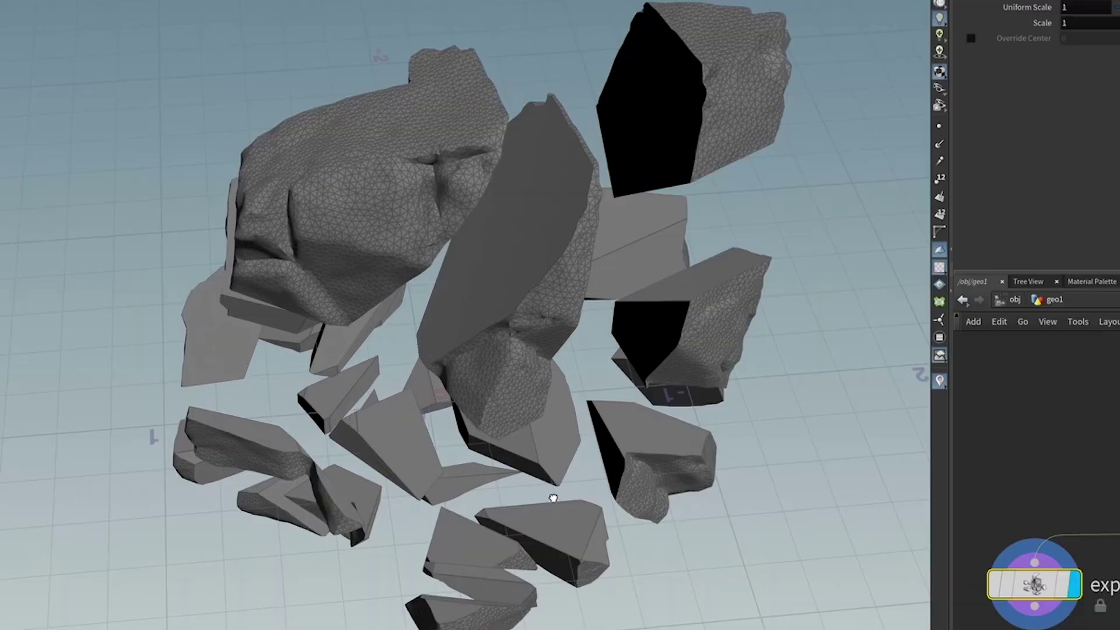
drag(553, 498, 379, 385)
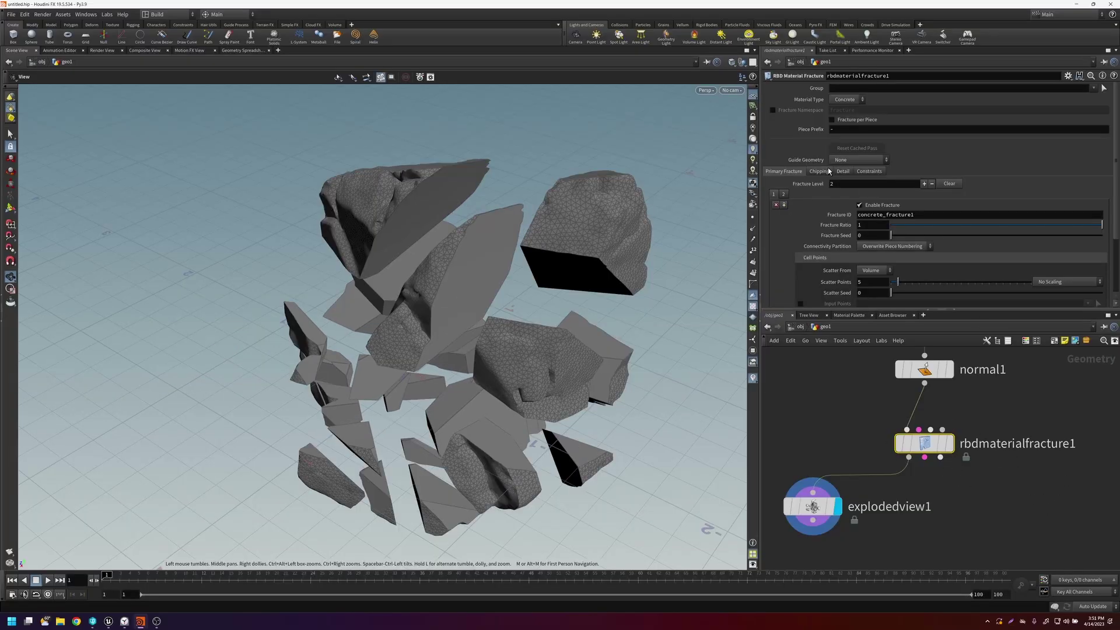
click(837, 171)
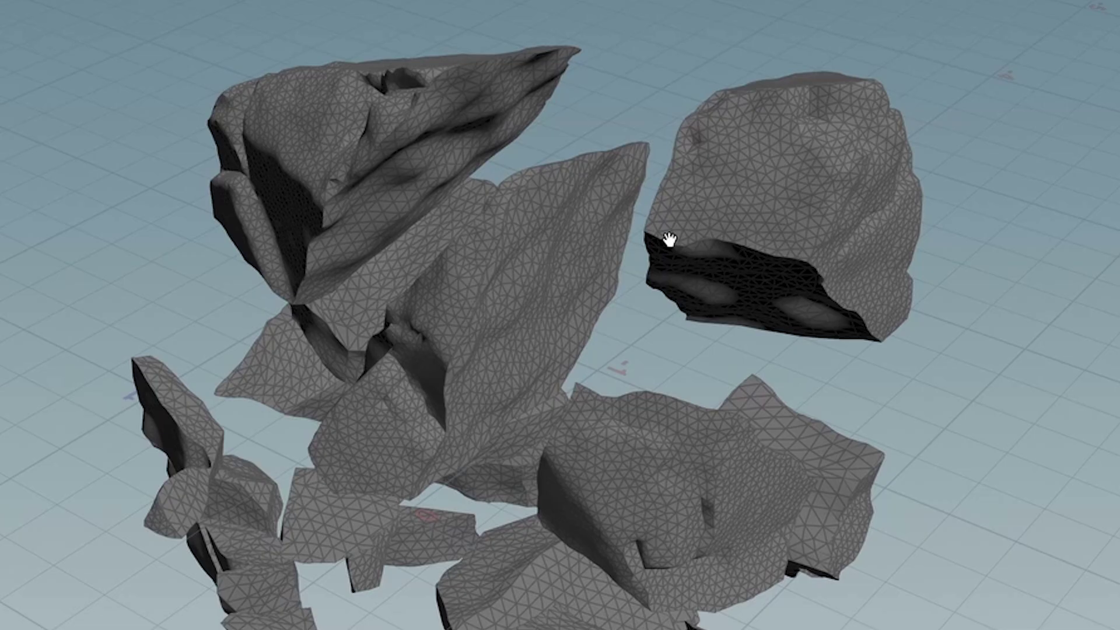
drag(669, 240, 645, 268)
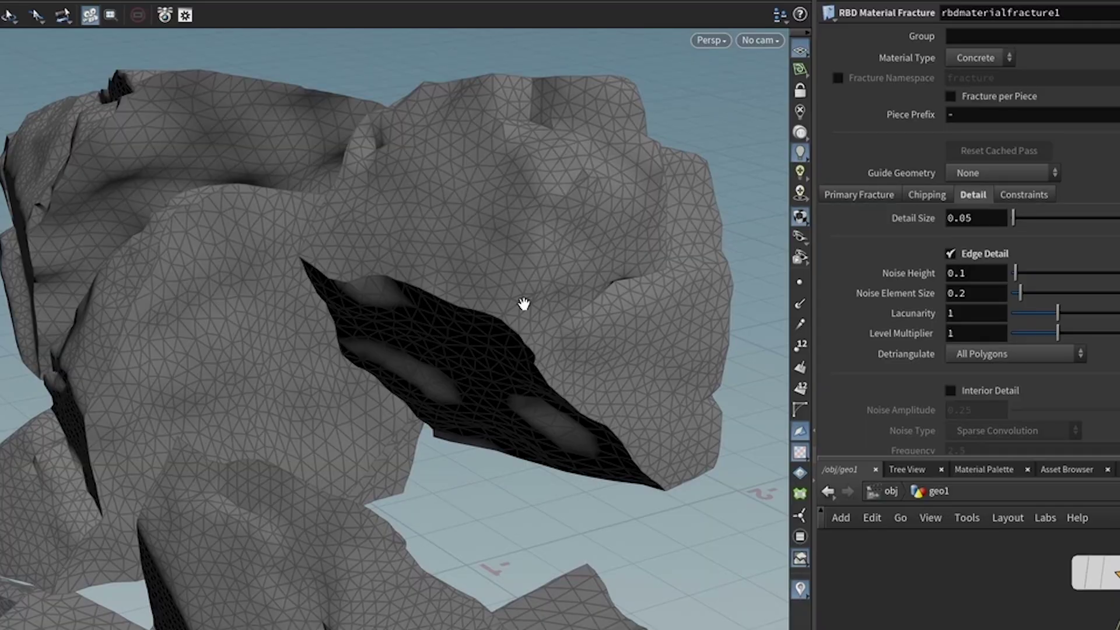
click(985, 224)
key(Return)
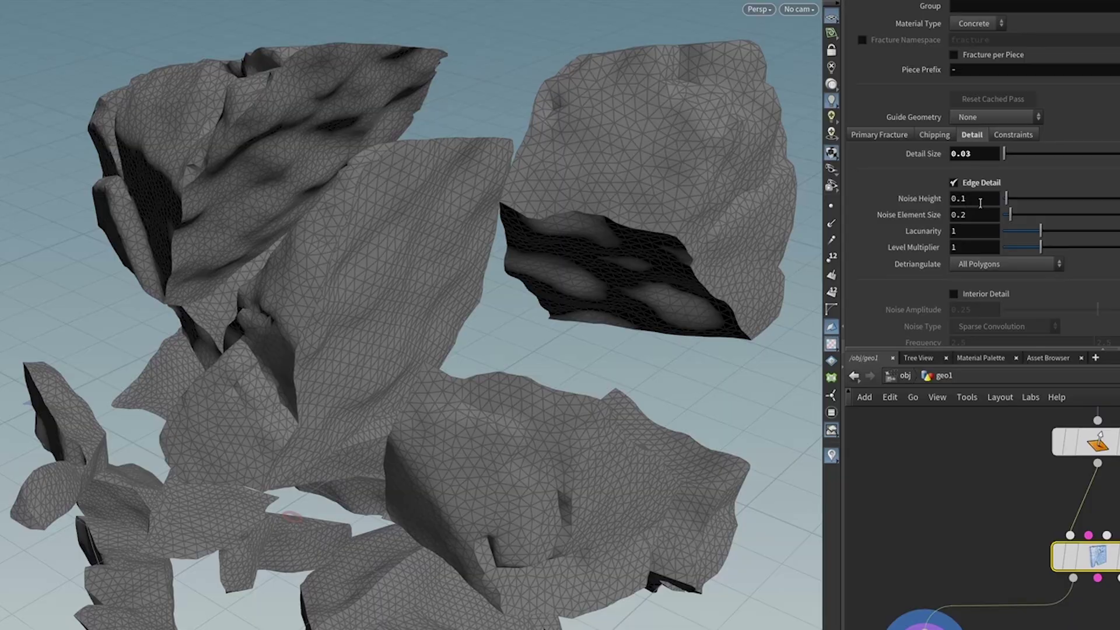
Step: Set the fracture's edge detail Noise Height to 0.25 and Noise Element Size to 0.35
click(980, 203)
text(0.25)
key(Return)
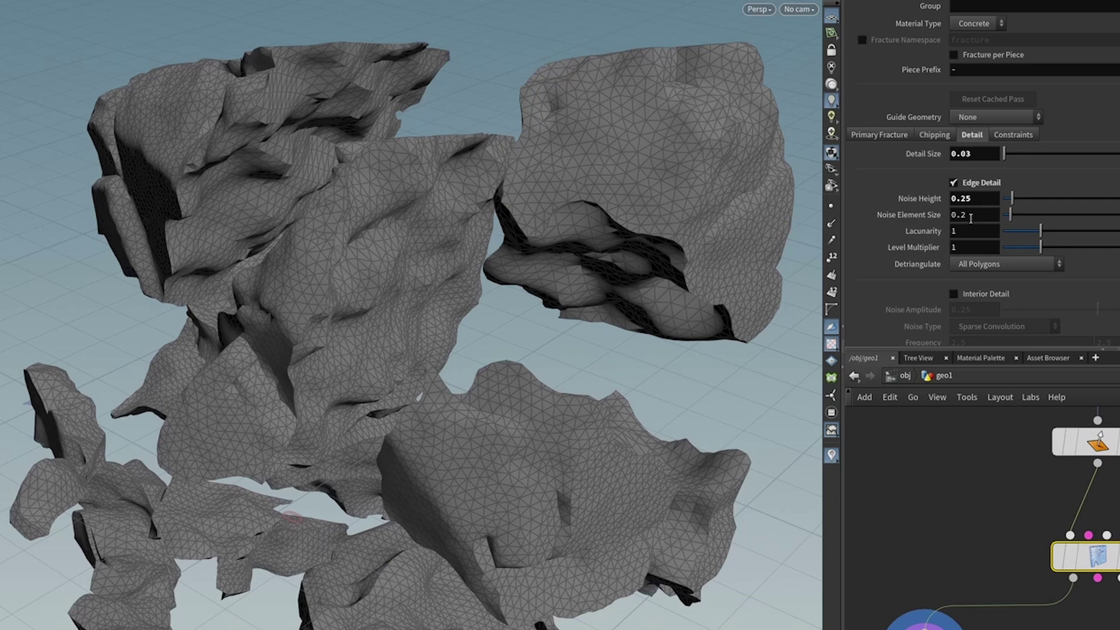
click(970, 217)
key(Return)
Step: Reduce the Exploded View node's Uniform Scale to about 0.547
drag(593, 444, 446, 307)
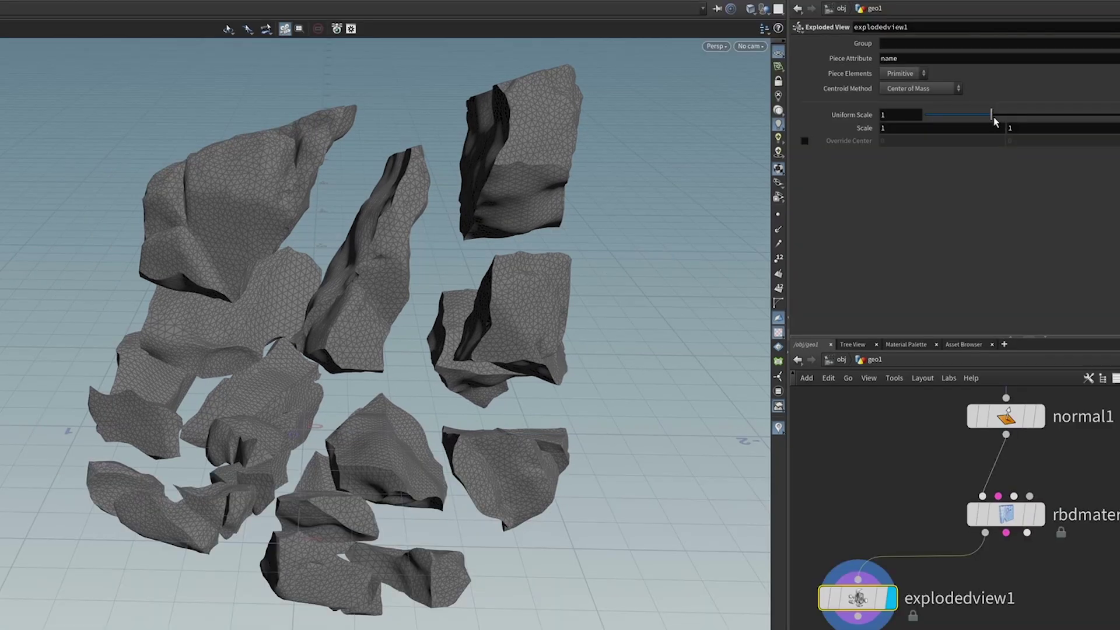
drag(996, 119, 963, 128)
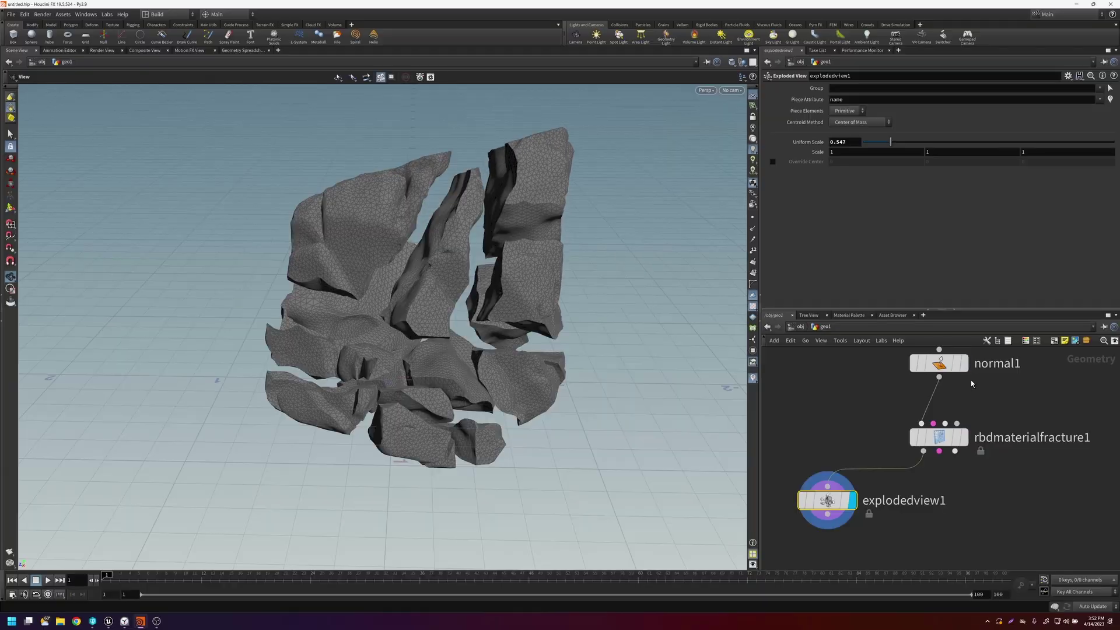
Step: Compare the UV layout at the Normal node with the layout at the RBD Material Fracture node
click(1039, 417)
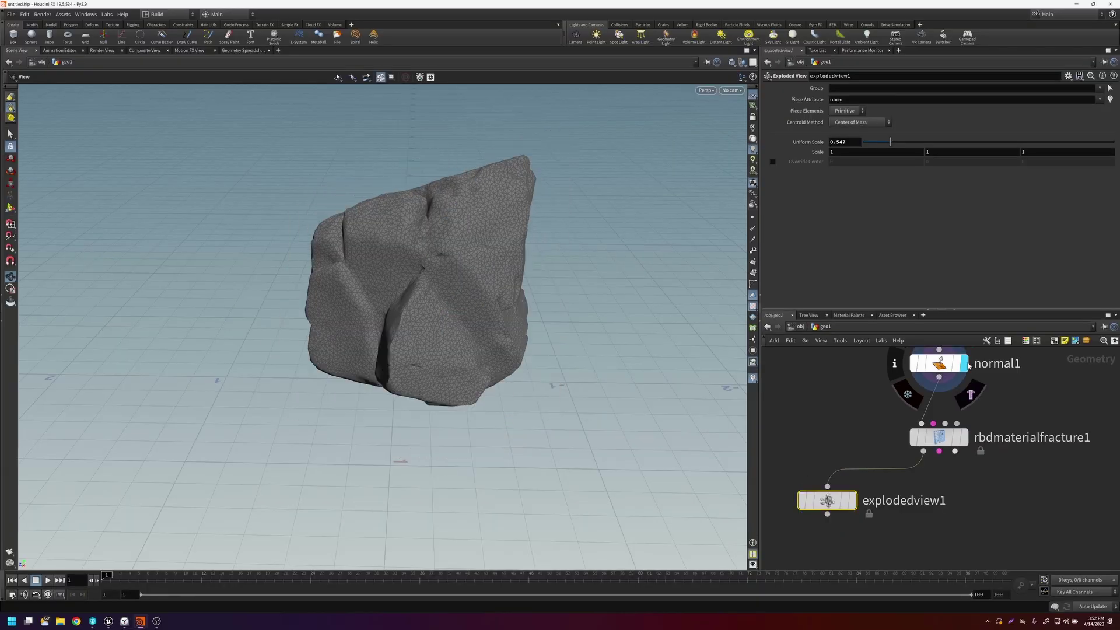
click(1005, 417)
key(space+5)
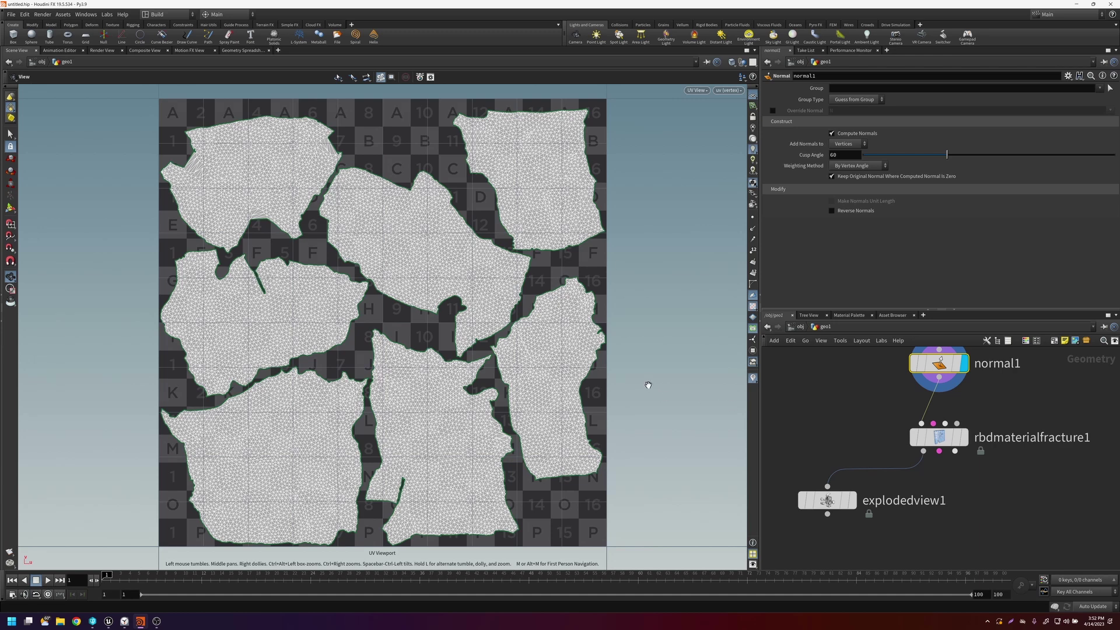
click(962, 437)
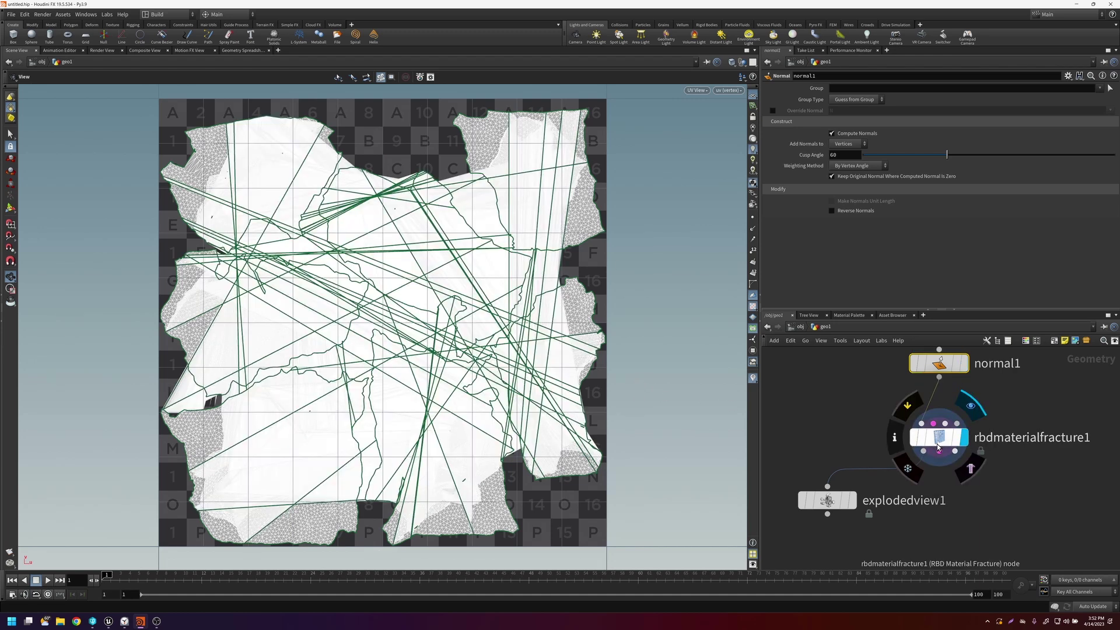
click(935, 443)
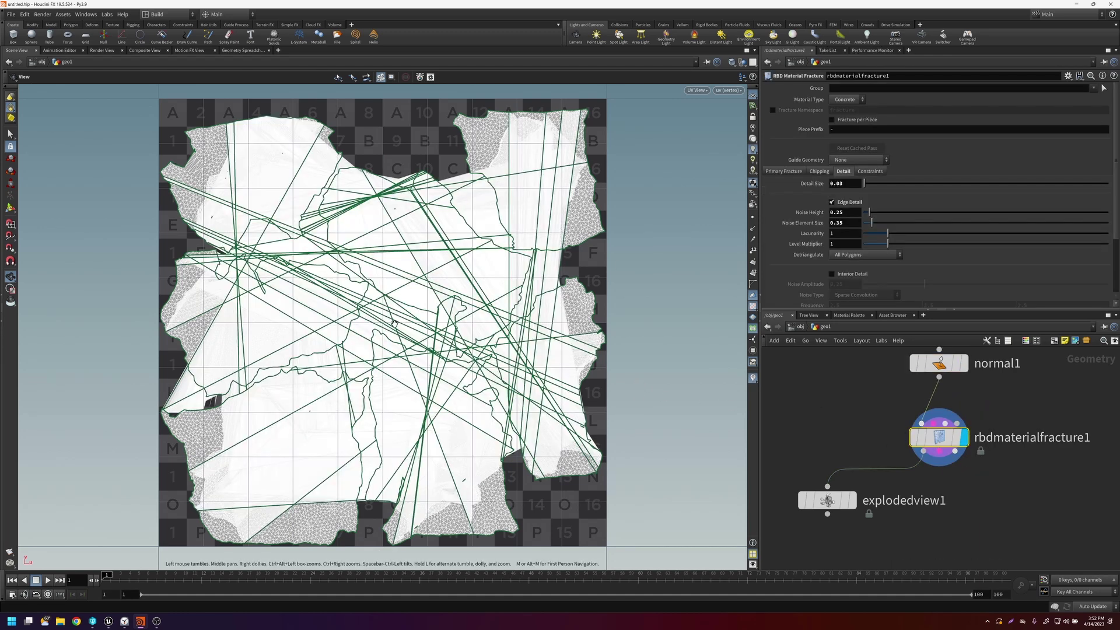
key(space+1)
Step: Add and display a UV Autoseam node fed by the RBD Material Fracture node, with its Group set to inside
key(Tab)
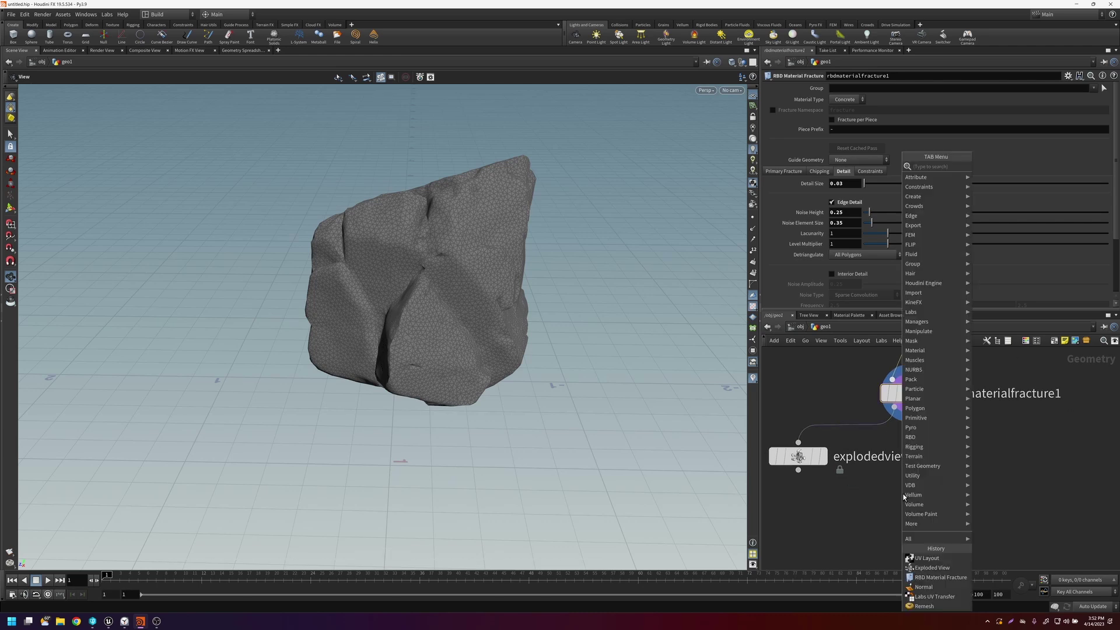
text(uv)
key(Return)
click(903, 495)
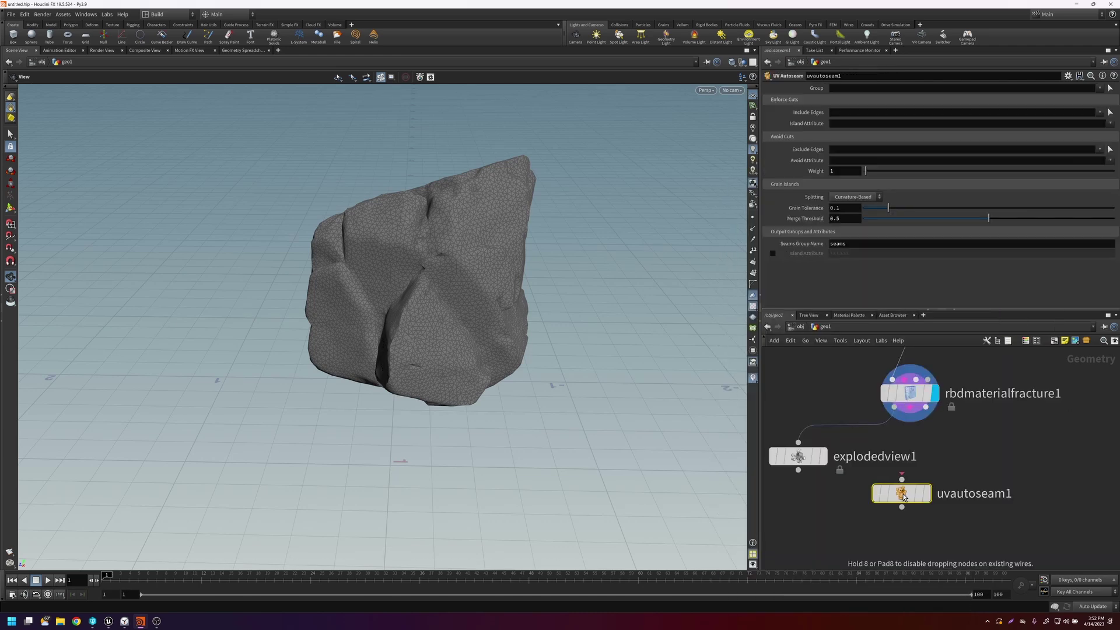
drag(901, 479, 893, 409)
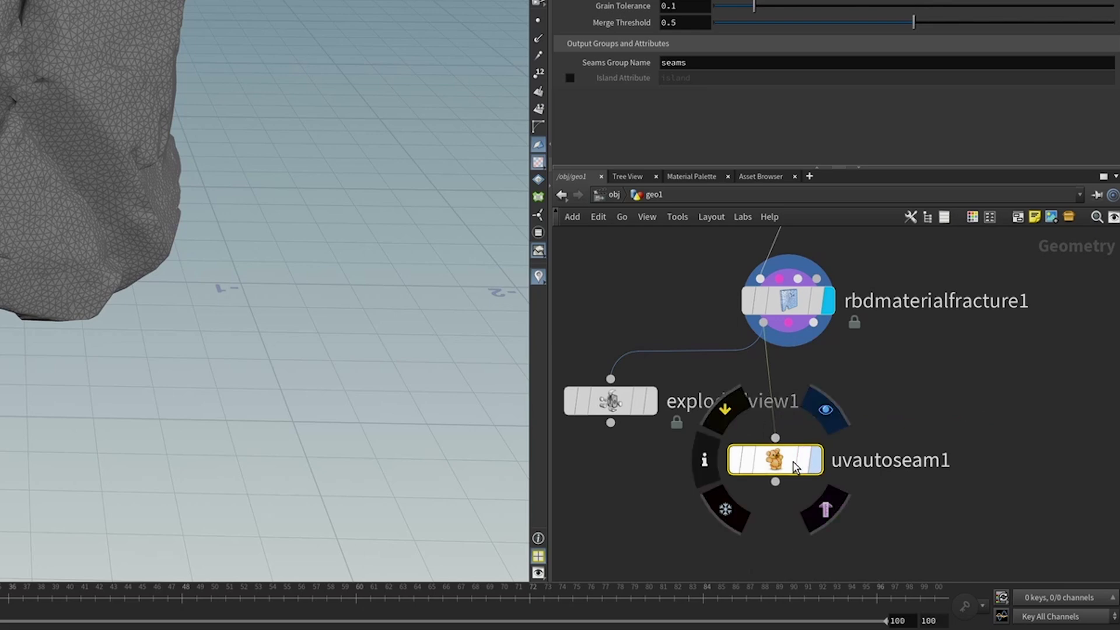
click(811, 460)
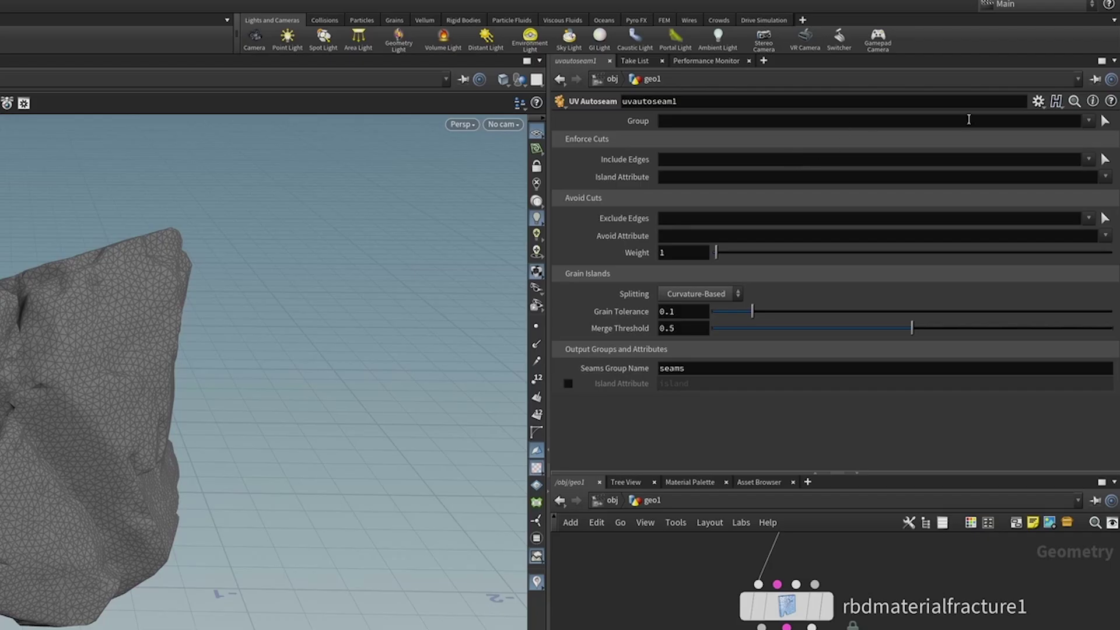
click(1088, 120)
click(987, 200)
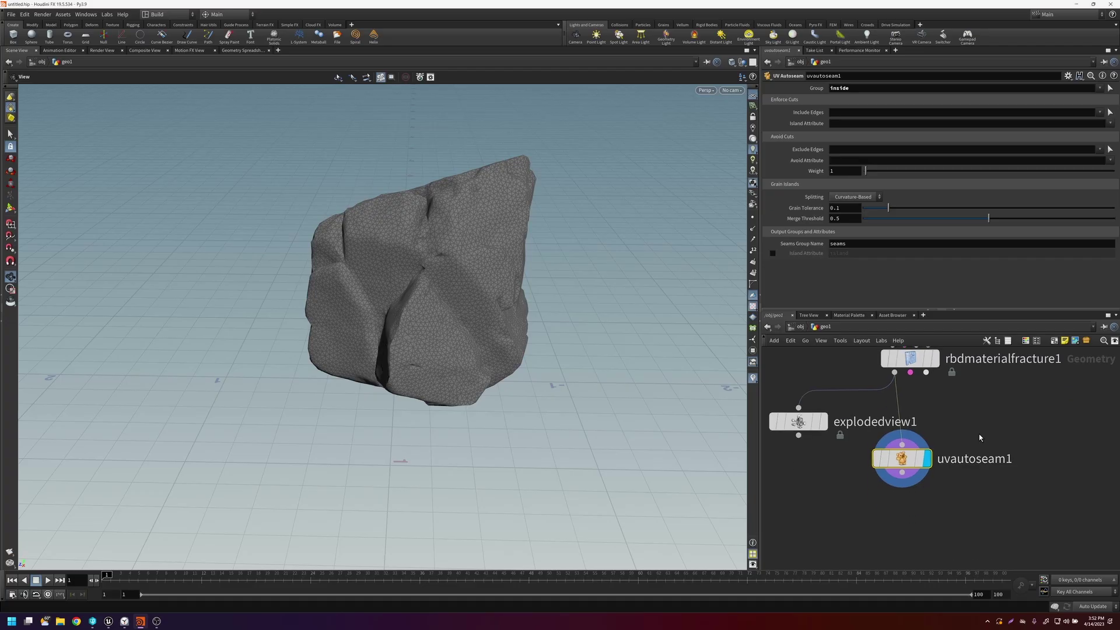
Step: Add a UV Flatten node fed by the UV Autoseam node and display its output
key(Tab)
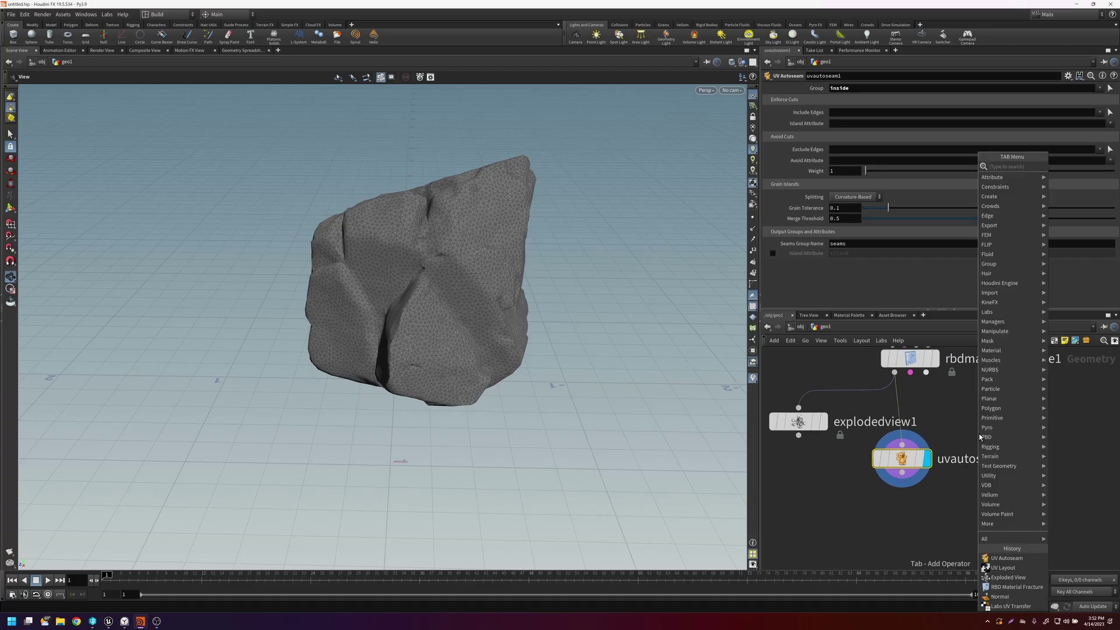
text(uvf)
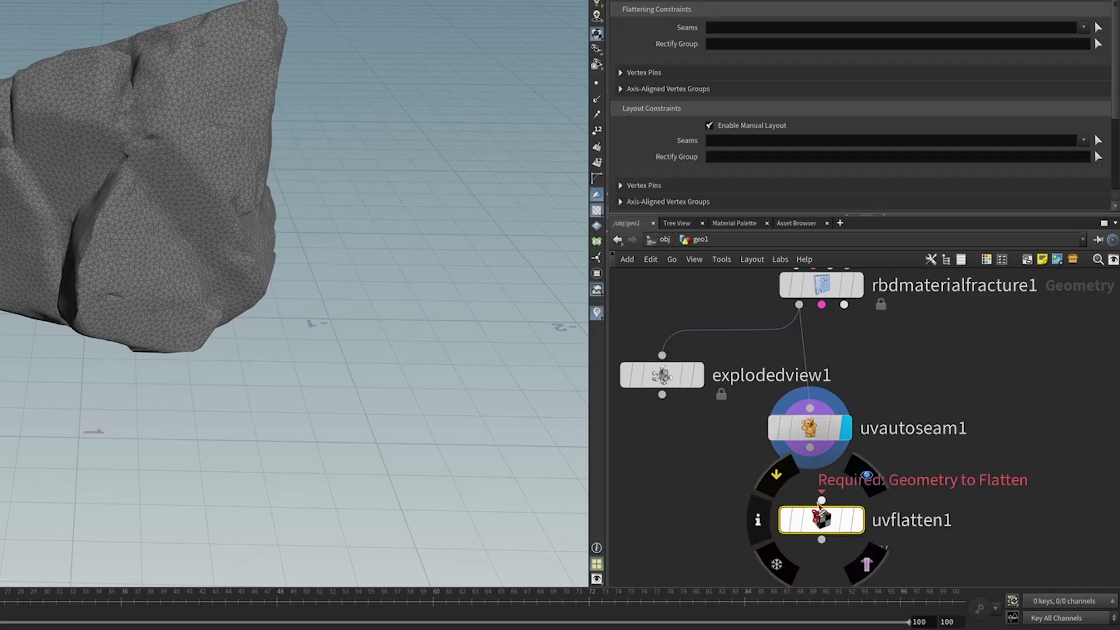
drag(820, 502, 810, 448)
click(858, 520)
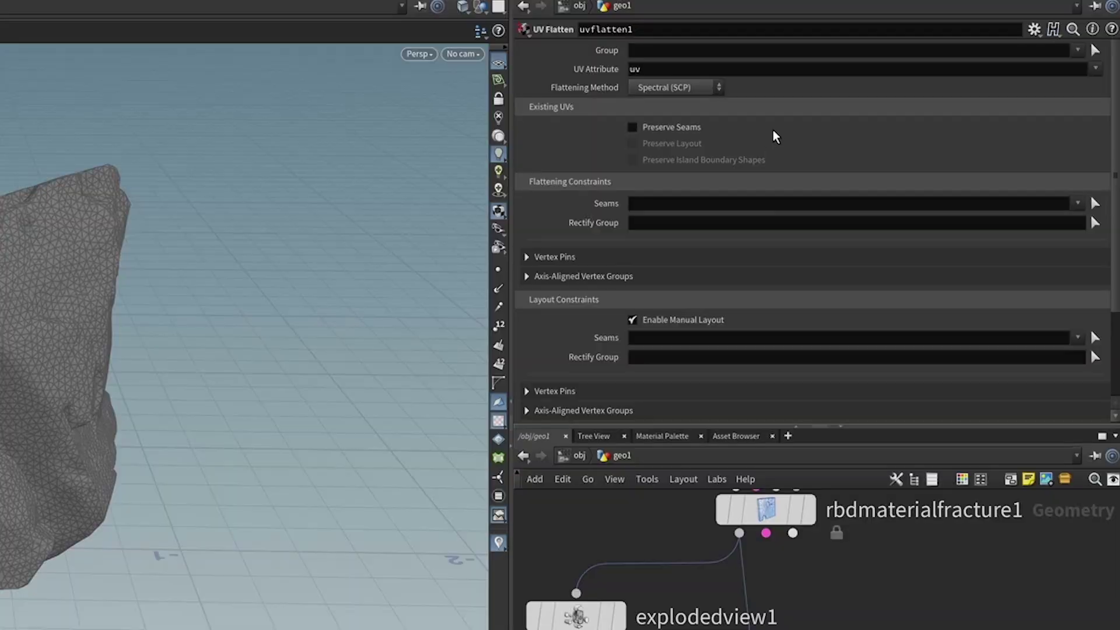
Step: Set the UV Flatten node's Group to inside and its Flattening Constraints Seams to the seams group from UV Autoseam
click(1077, 50)
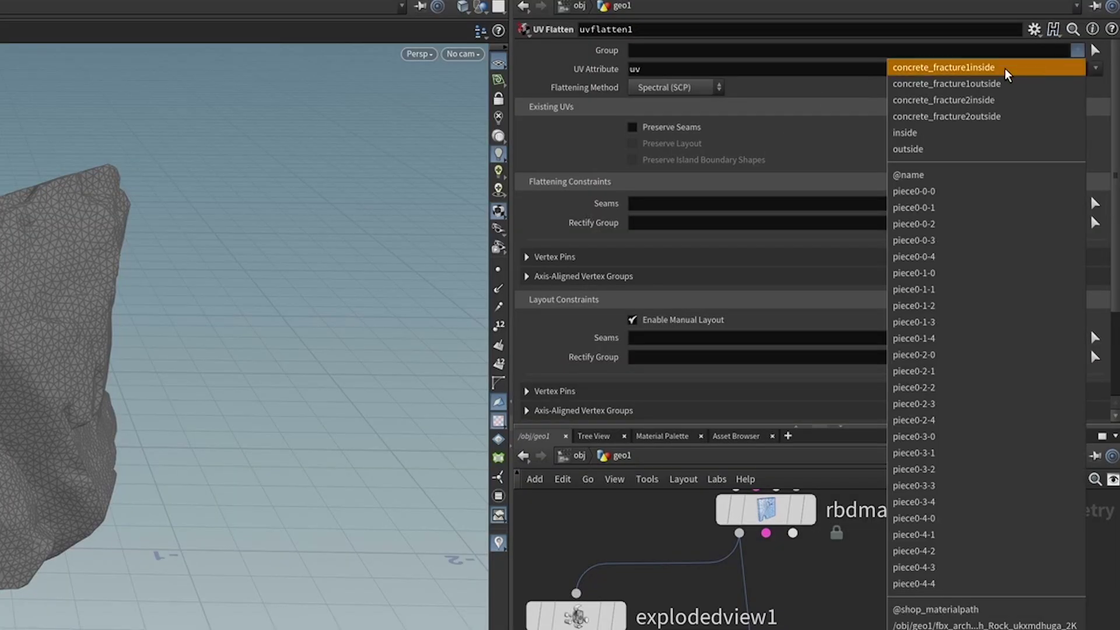
click(914, 138)
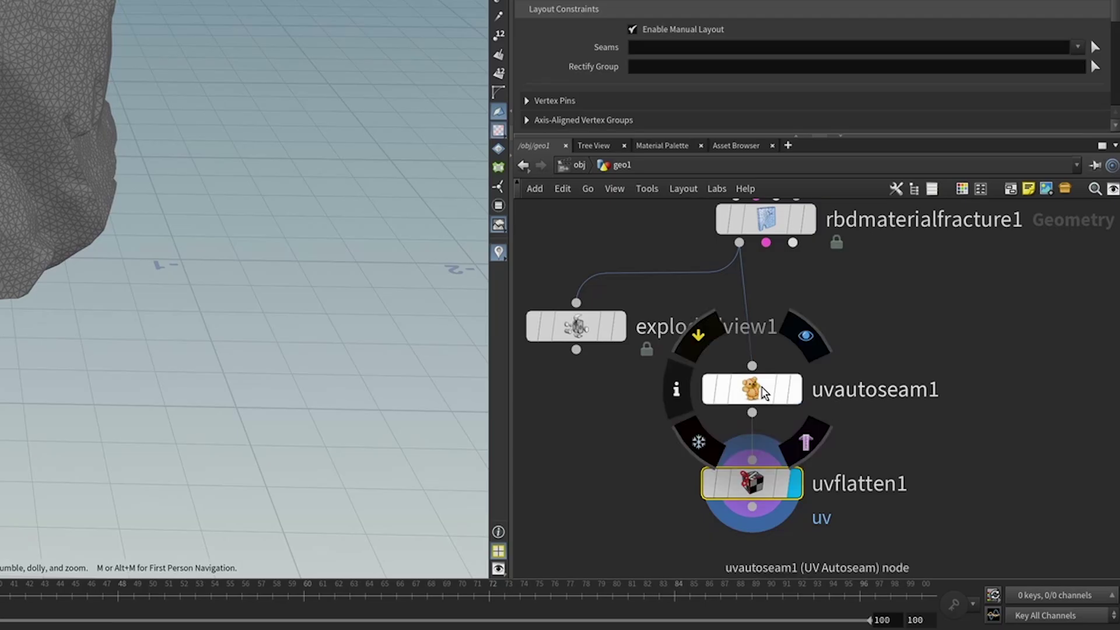
click(764, 392)
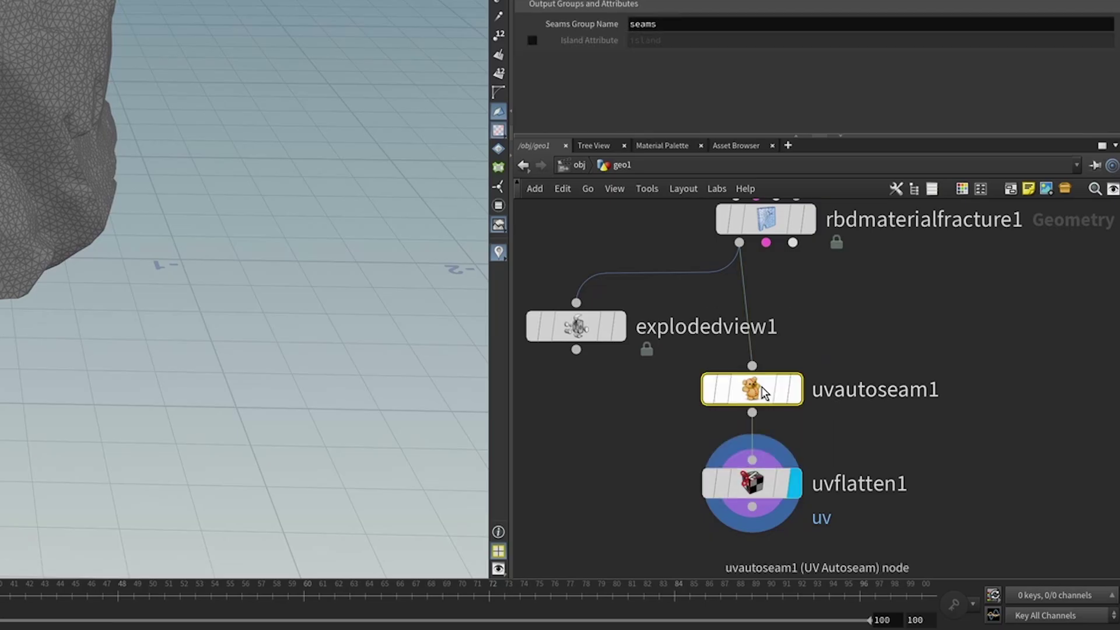
middle_click(764, 392)
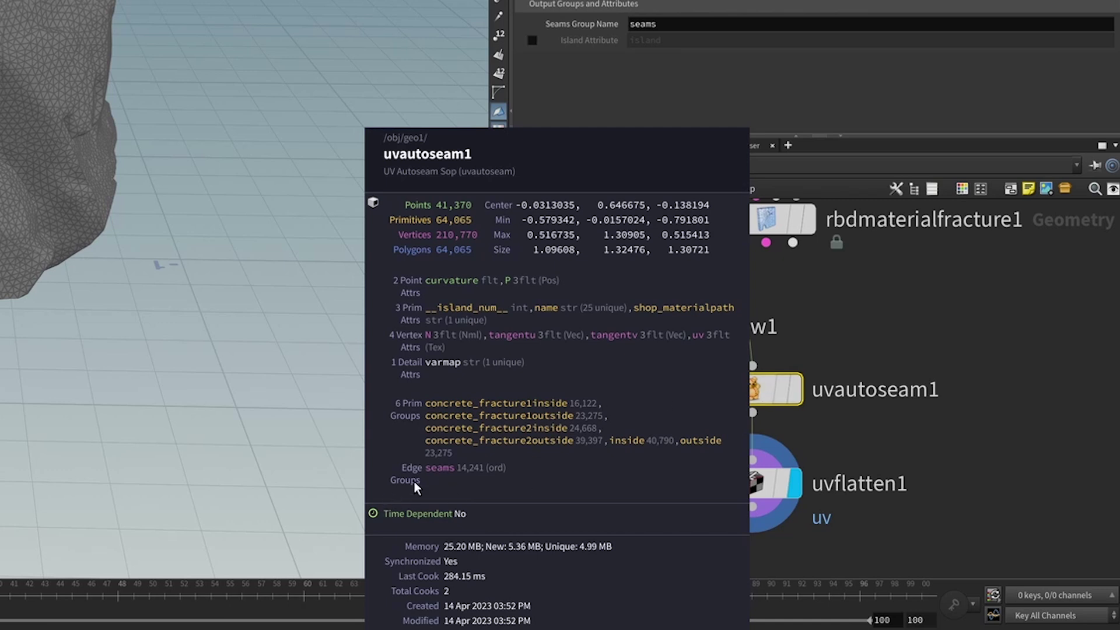
click(776, 483)
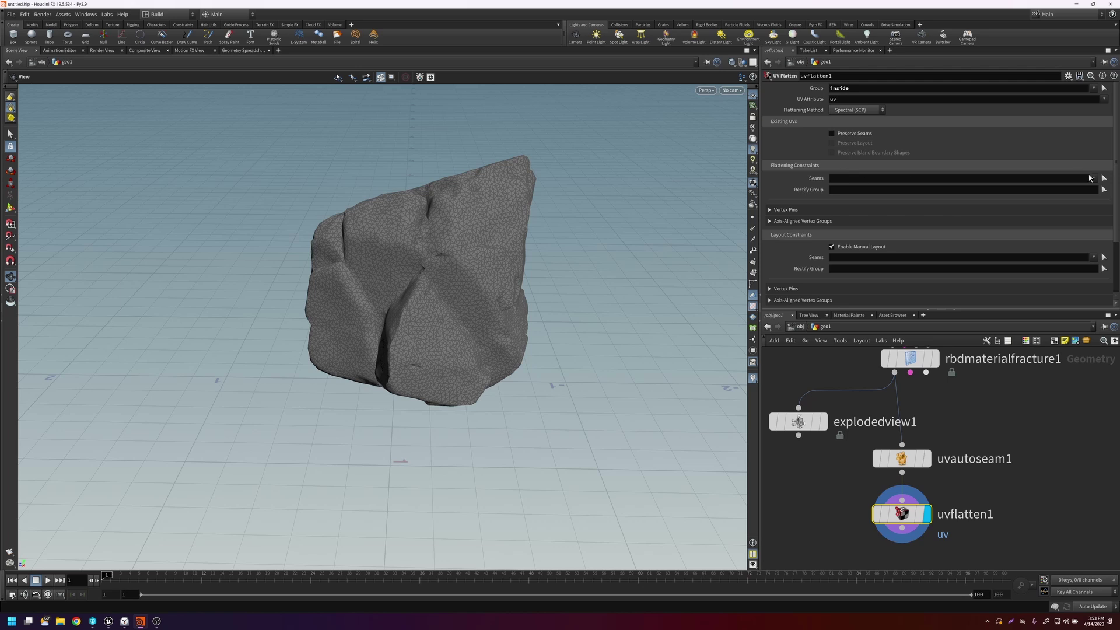
click(1092, 178)
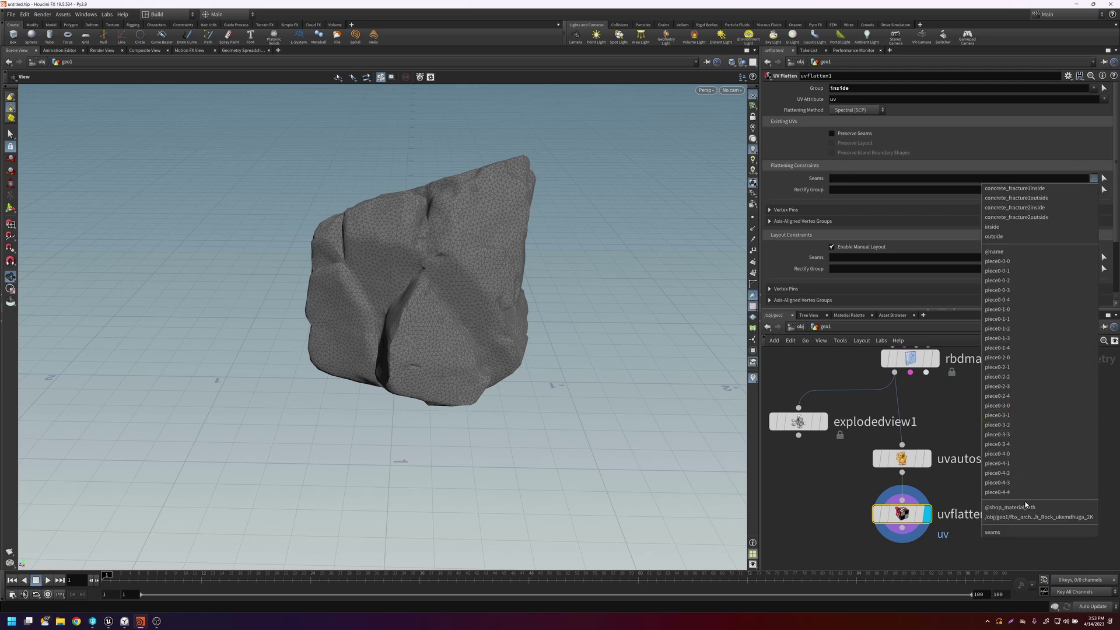
click(1001, 533)
Step: Add a UV Layout node fed by the UV Flatten node and display its output
middle_drag(964, 513, 947, 451)
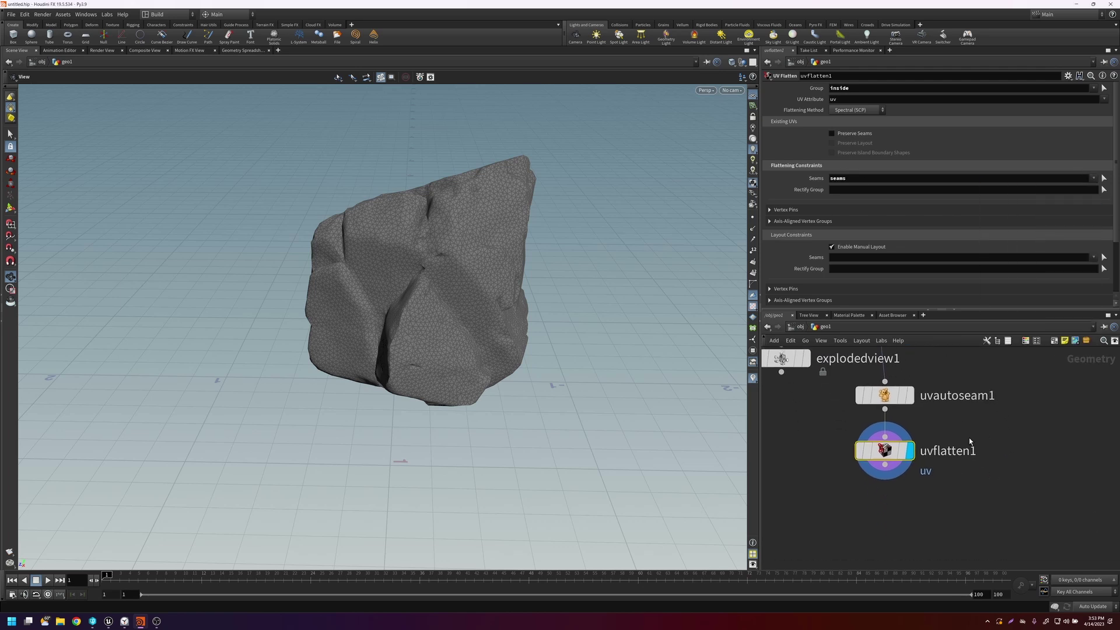
key(Tab)
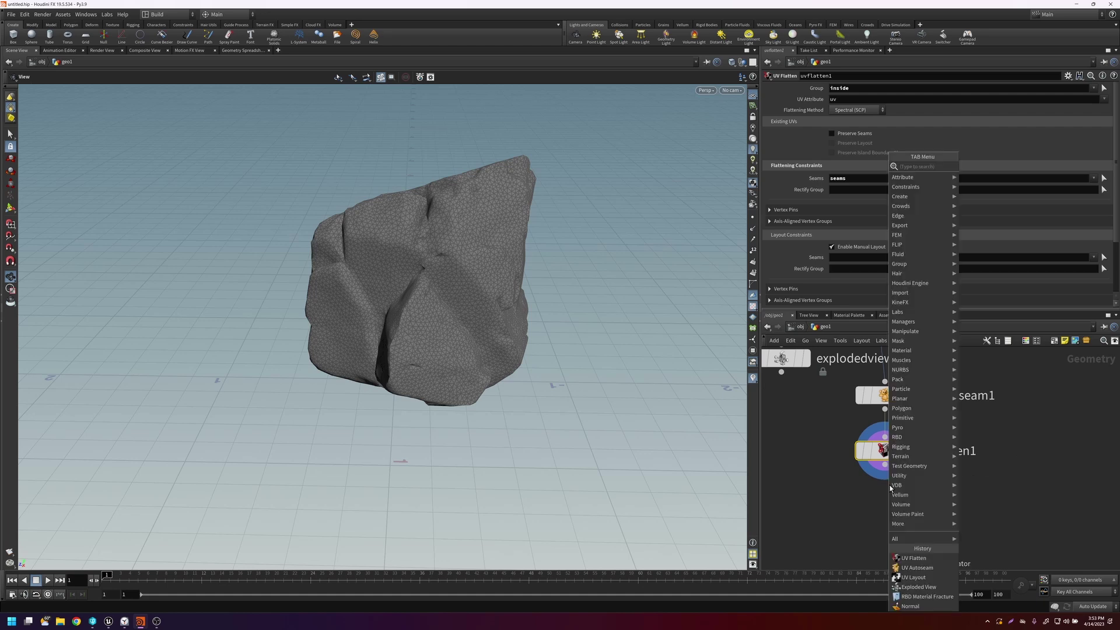
text(uvl)
key(Return)
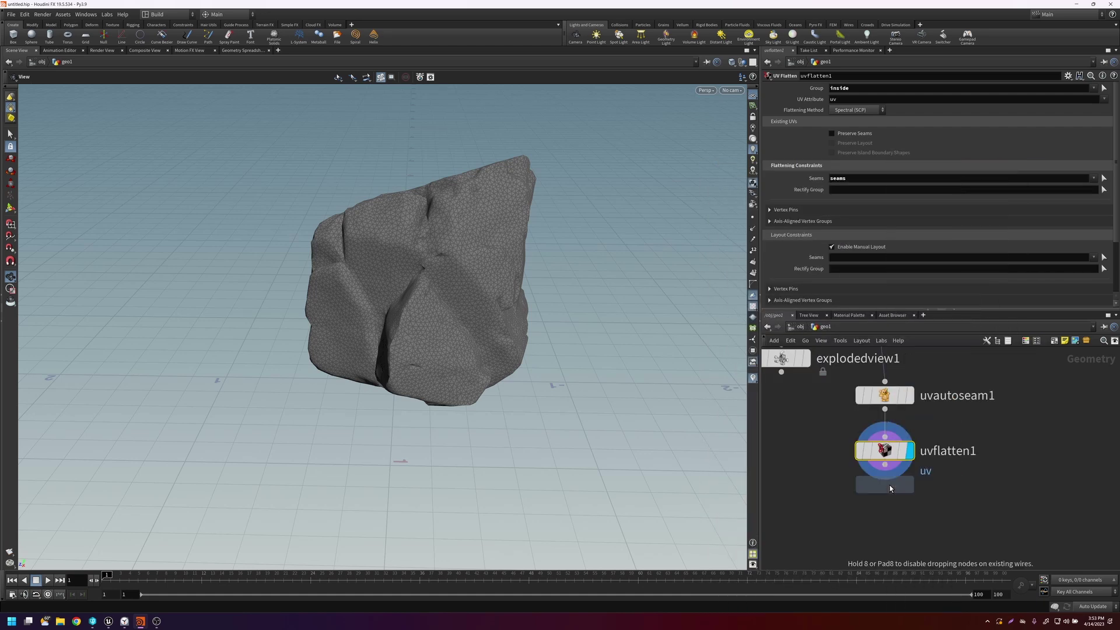
click(879, 509)
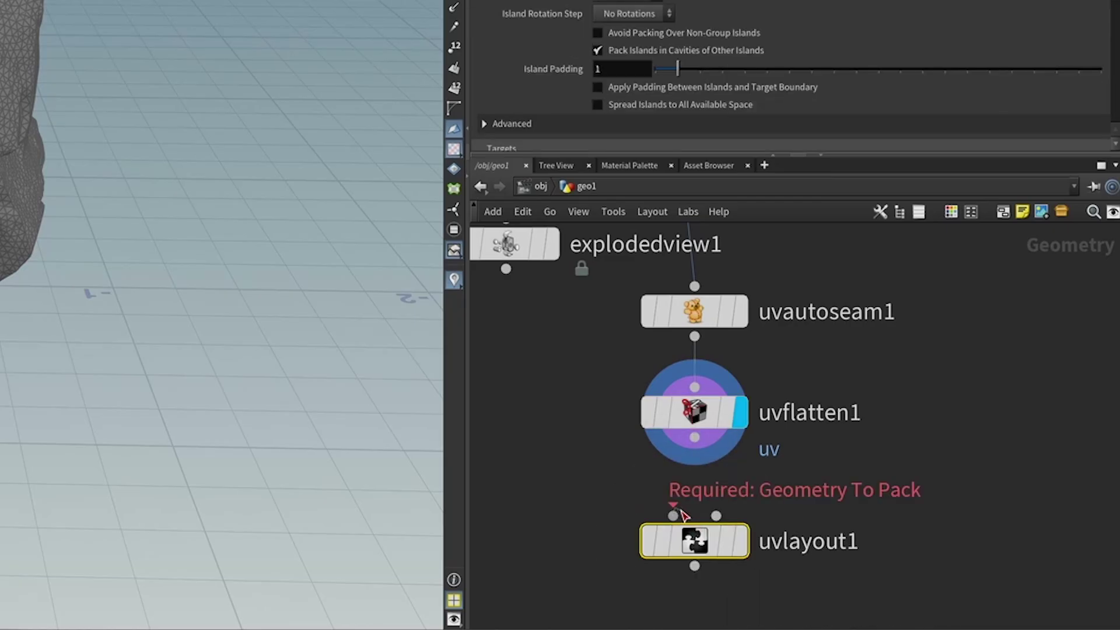
drag(678, 512, 695, 438)
click(741, 540)
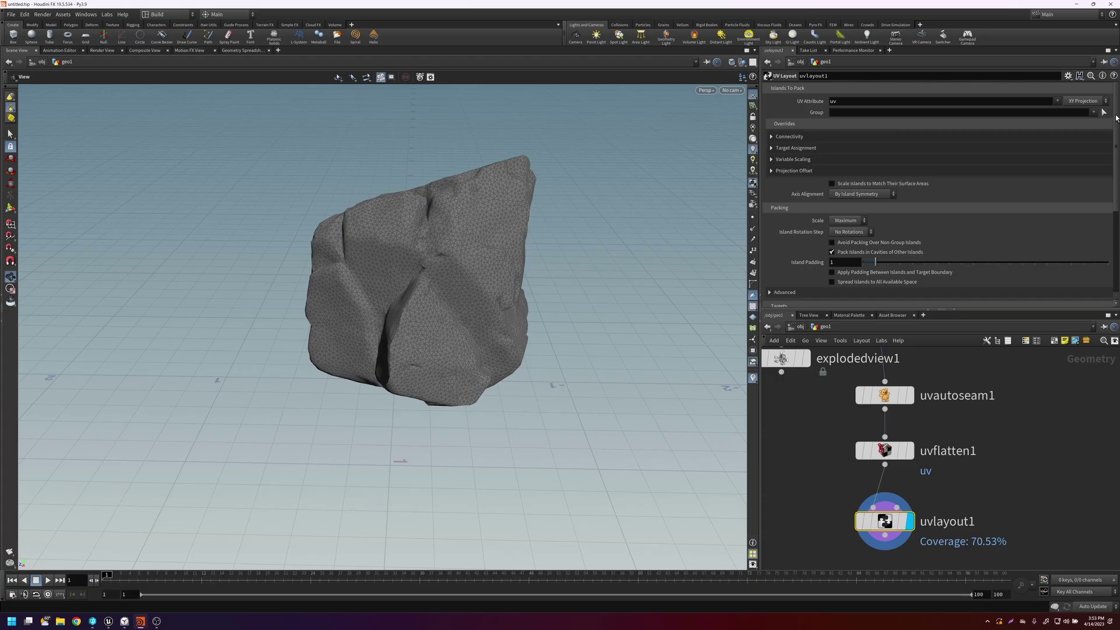
Step: Set the UV Layout node's Group to inside and show the packed islands in the UV view
click(1092, 114)
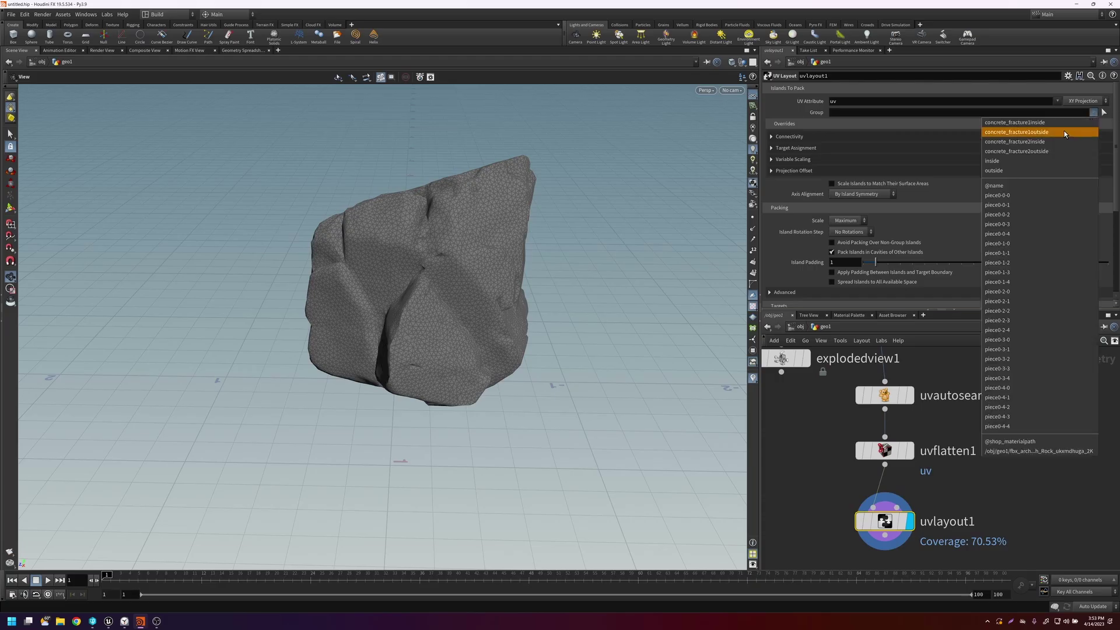
click(999, 157)
middle_drag(846, 501, 846, 456)
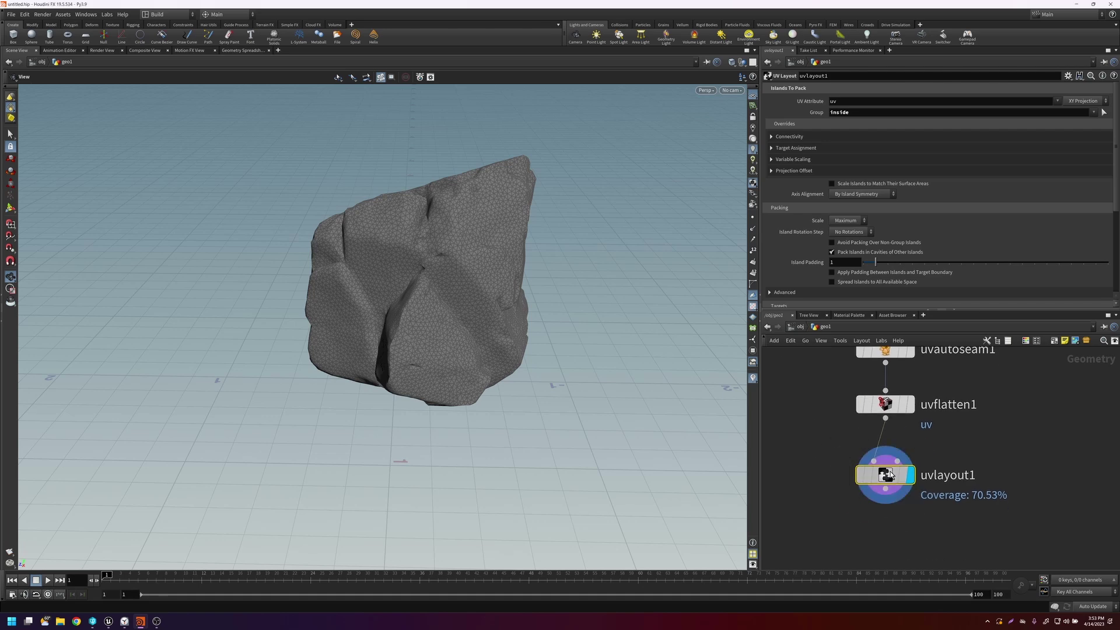
key(space+5)
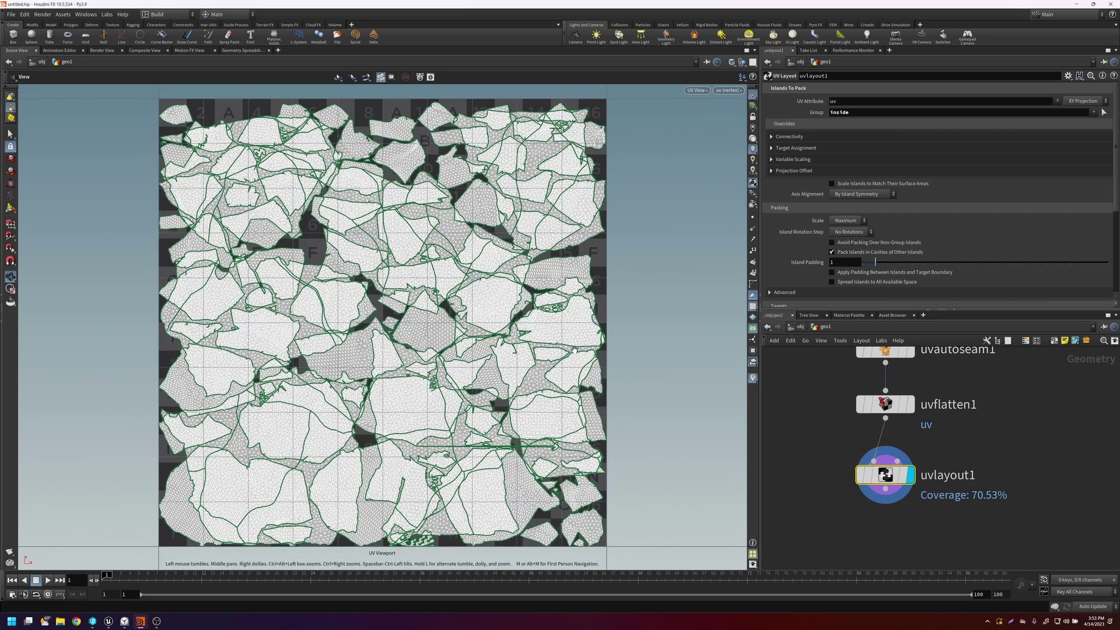
Step: Isolate the inside faces with a Split node fed by the UV Layout node, with Group set to inside, and display it
middle_drag(807, 460, 872, 434)
key(Tab)
text(null)
key(Return)
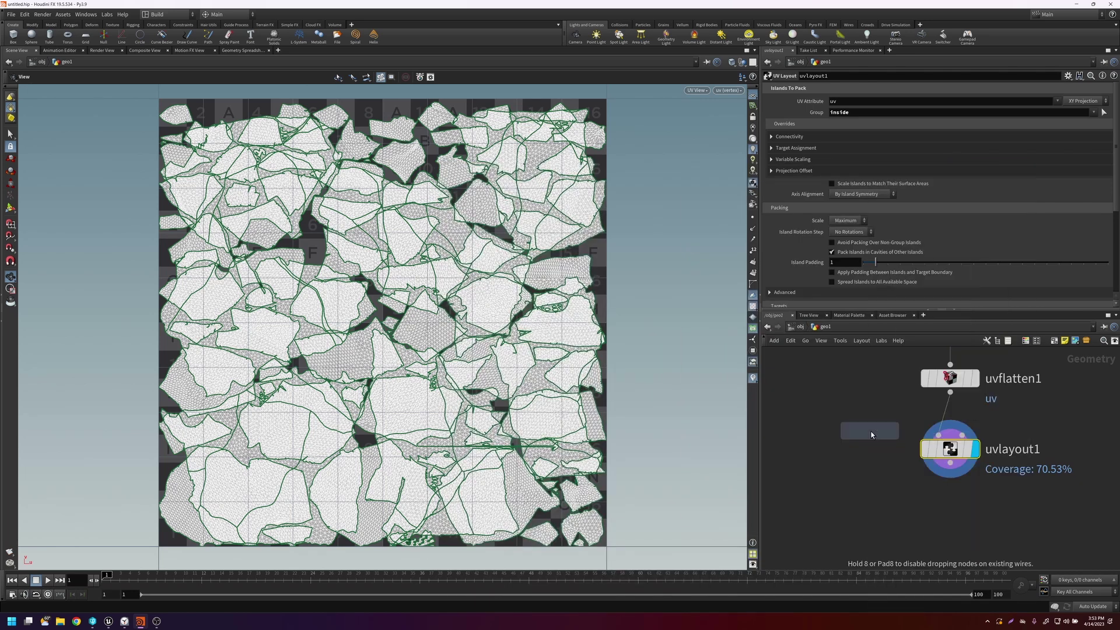
click(879, 514)
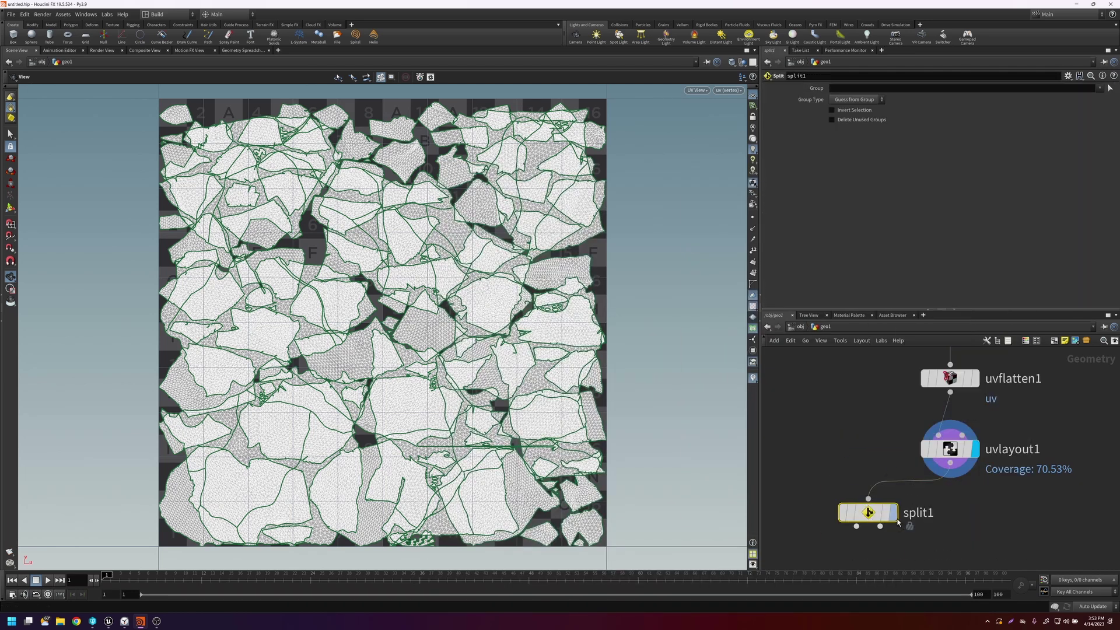
click(1099, 89)
click(1025, 136)
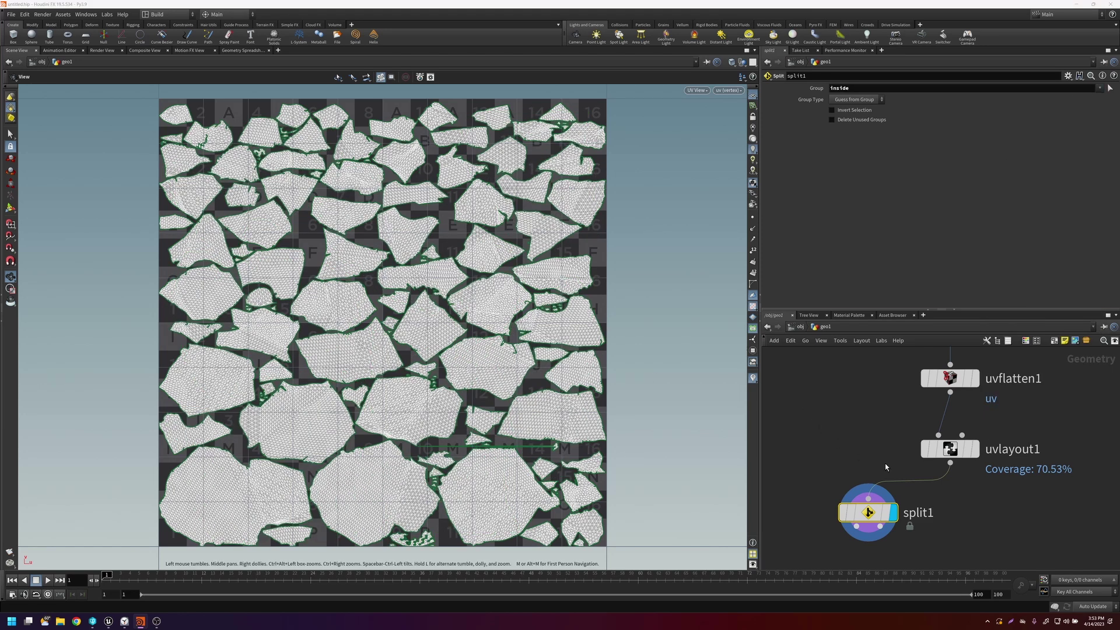
Step: Display the UV Layout node again and delete the Split node
middle_drag(885, 466, 854, 446)
click(943, 429)
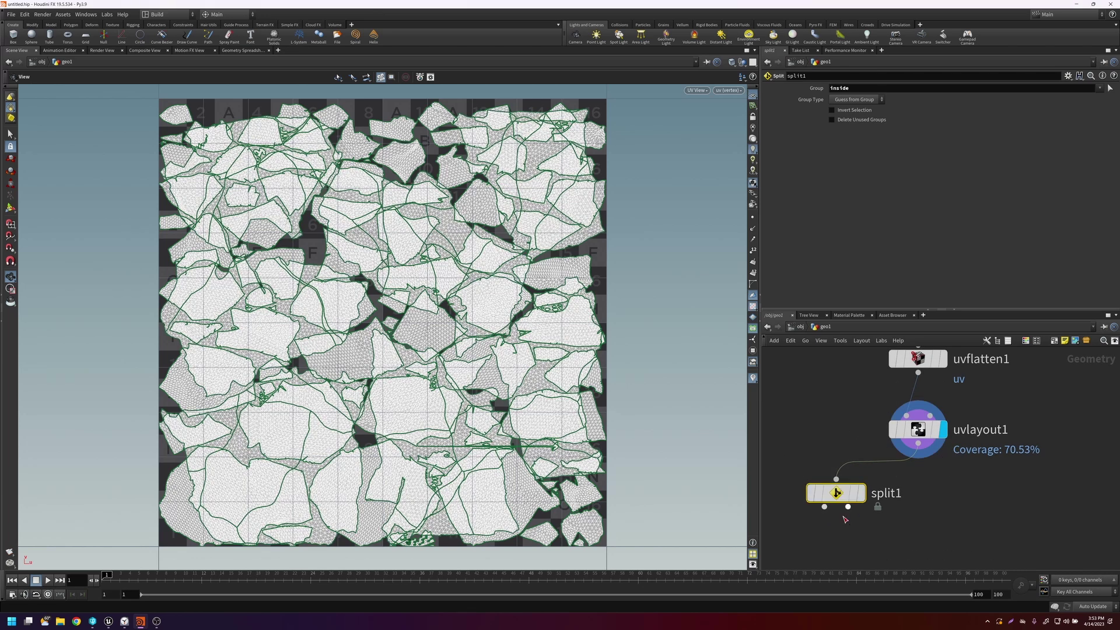
key(Delete)
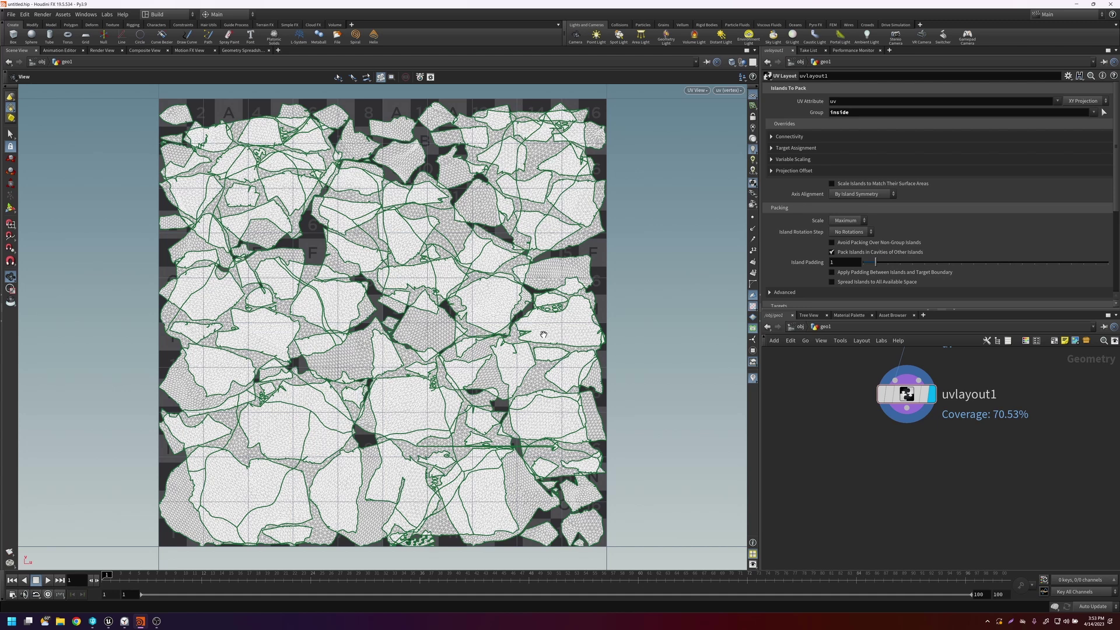
Step: Return to the perspective view, add a Material Network node beside the UV Layout node, and enter it
key(space+1)
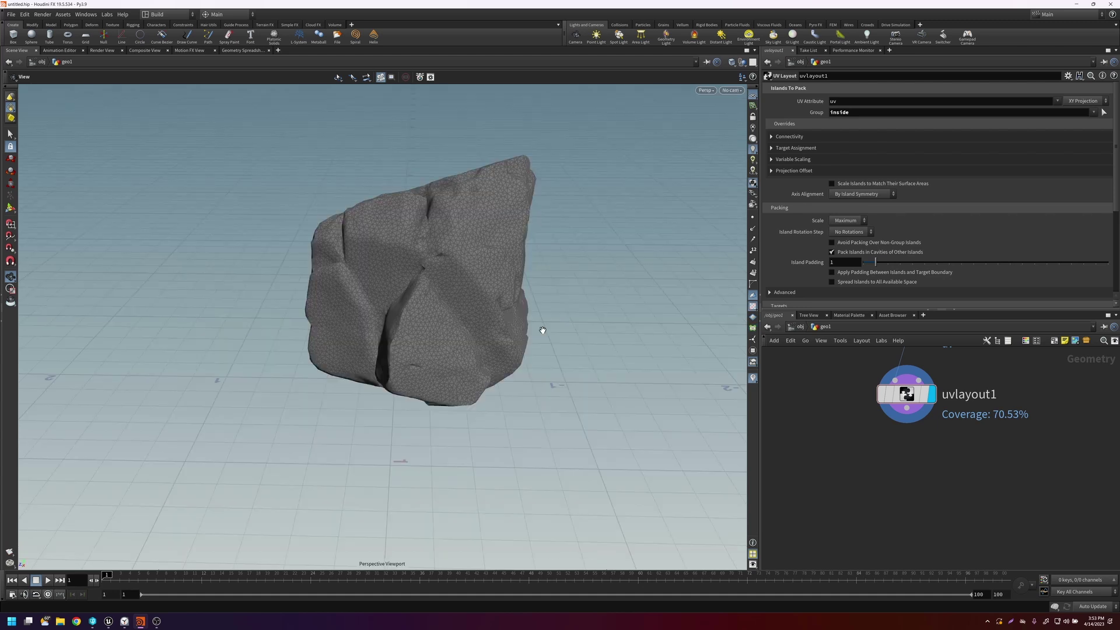
middle_drag(865, 444, 859, 457)
key(Tab)
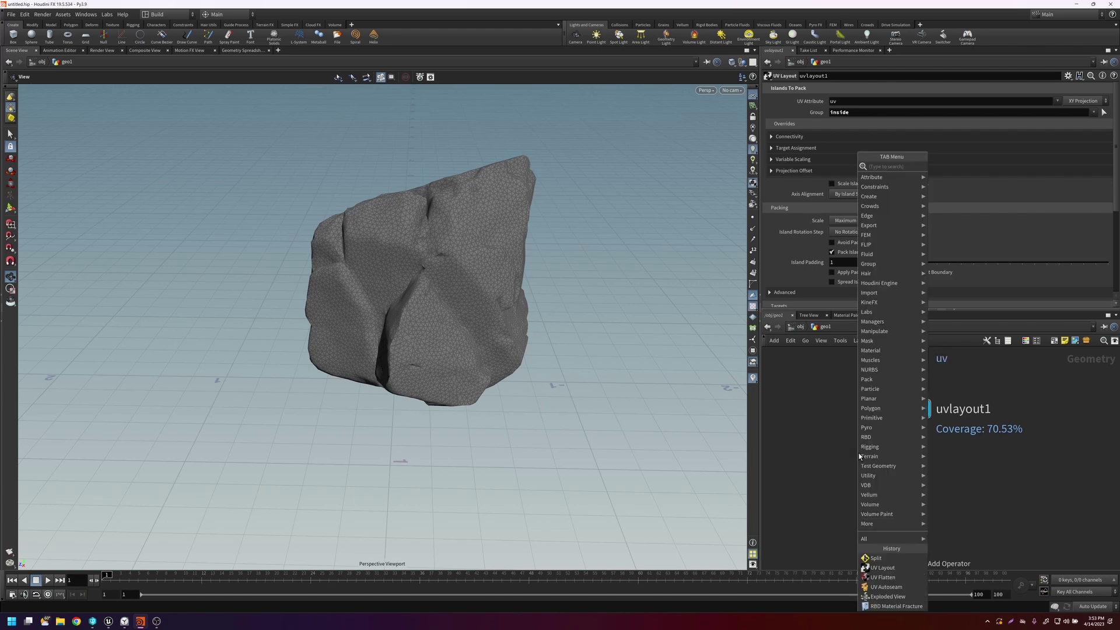
text(mat)
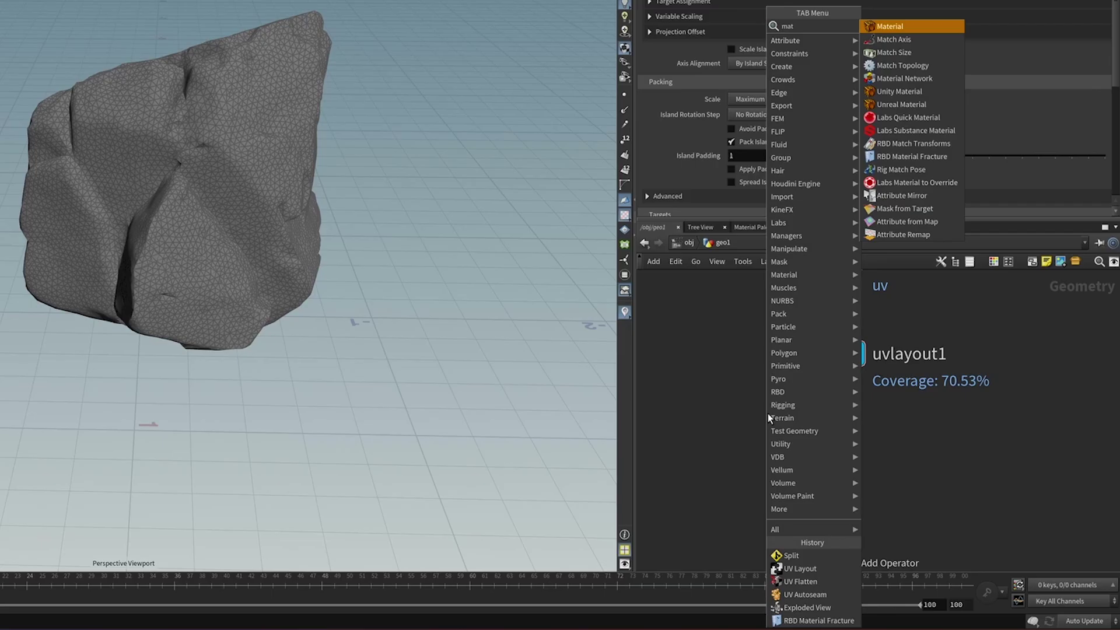
text(er)
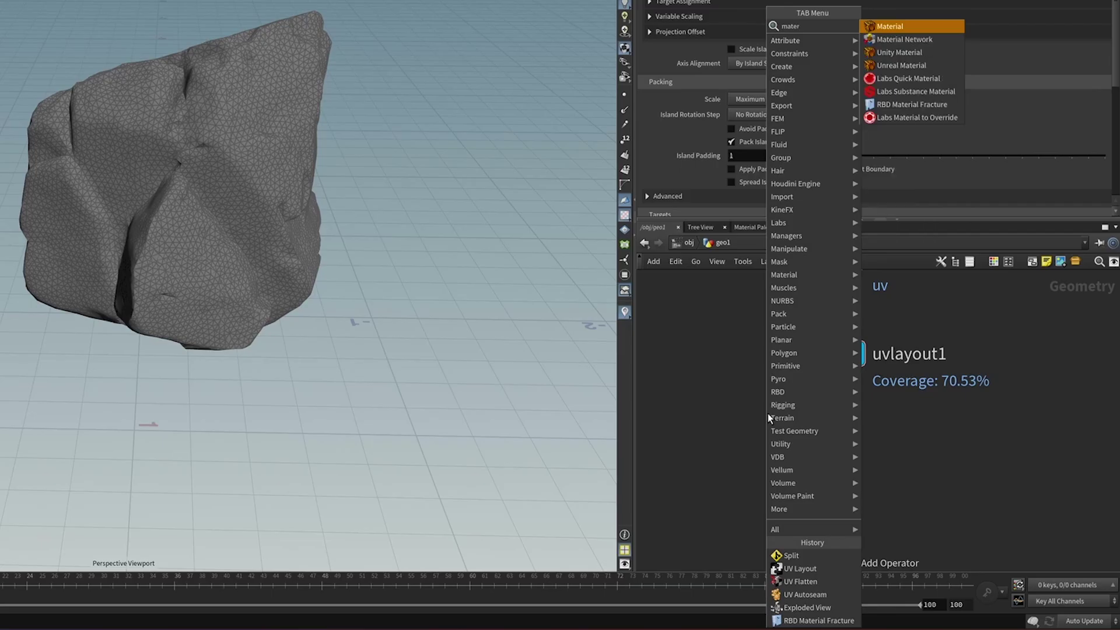
click(909, 40)
click(1035, 444)
middle_drag(1034, 443, 897, 435)
double_click(897, 435)
Step: Add a Principled Shader in the material network and name it Insides
key(Tab)
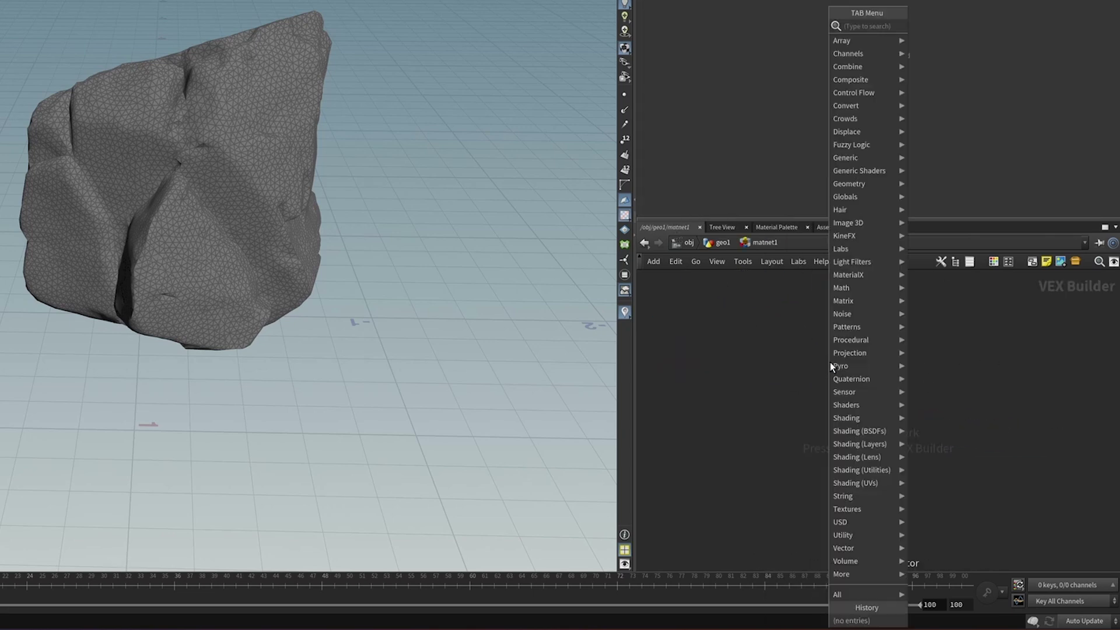
text(prin)
key(Down)
key(Return)
click(830, 362)
double_click(810, 336)
key(BackSpace)
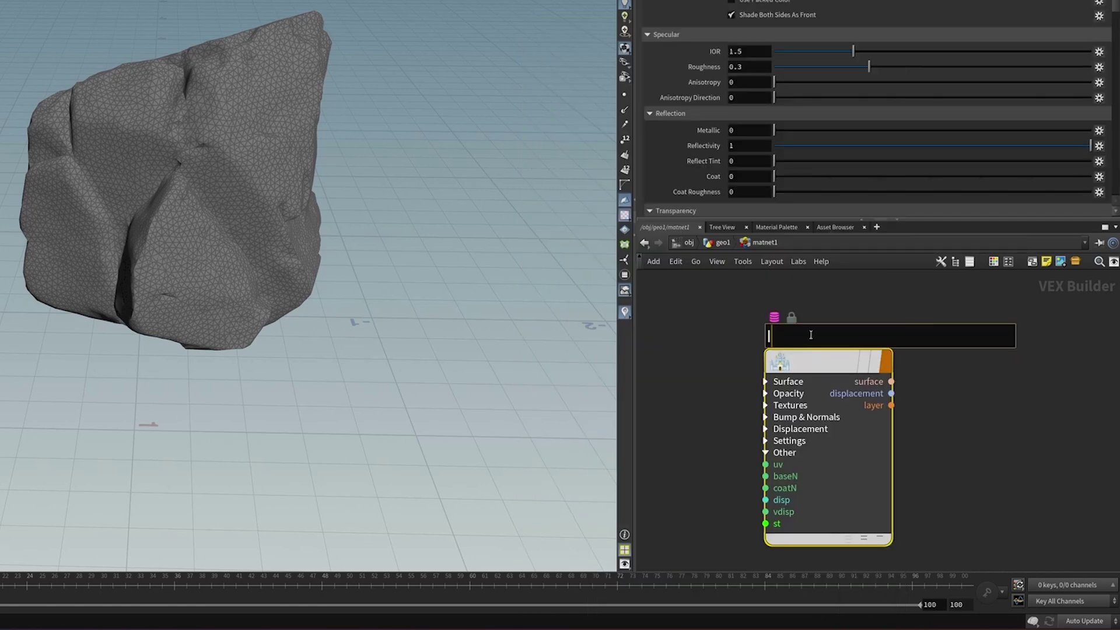
text(Inside)
text(s)
key(Return)
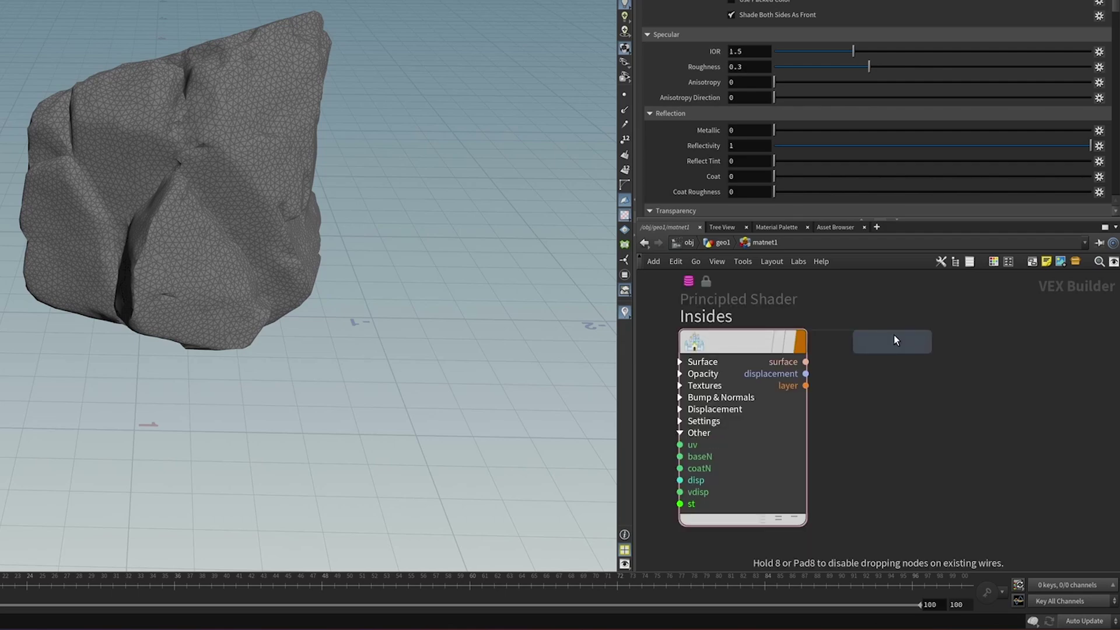
Step: Place a second Principled Shader next to the Insides shader and name it Outside
click(894, 340)
double_click(888, 316)
text(Outside)
key(Return)
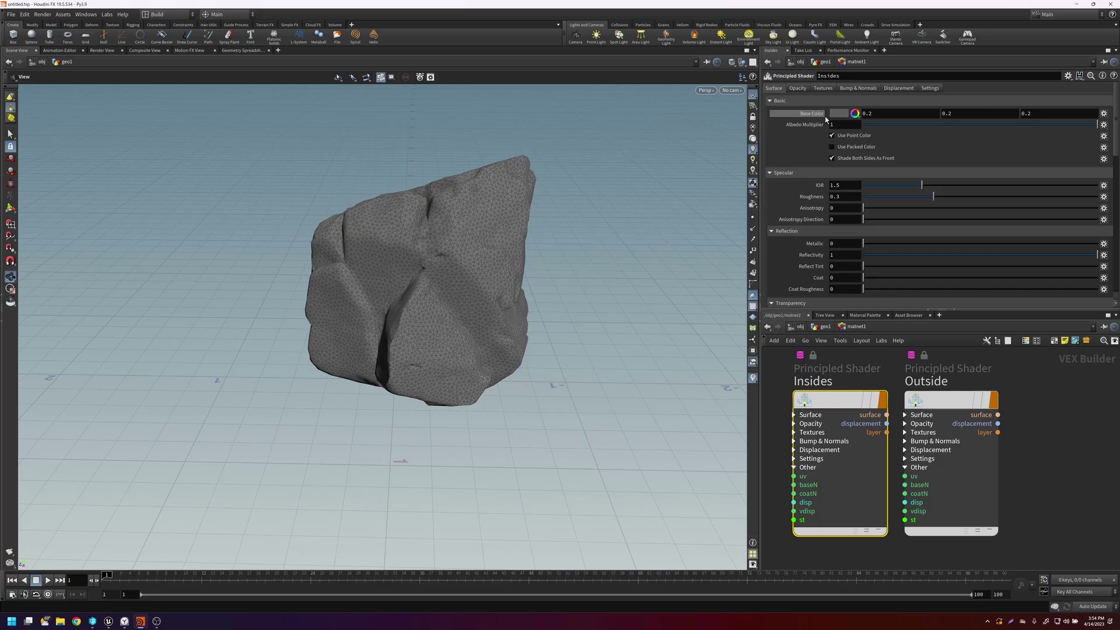
Step: Set the Insides shader's Base Color to blue with RGB 0, 0.5, 1
click(839, 114)
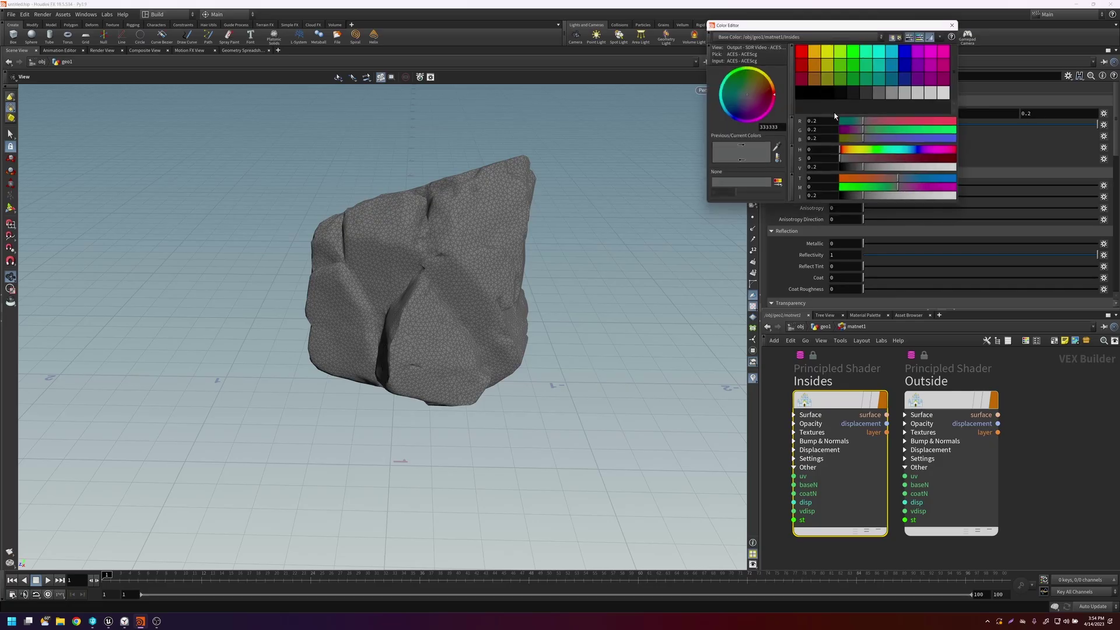
click(894, 47)
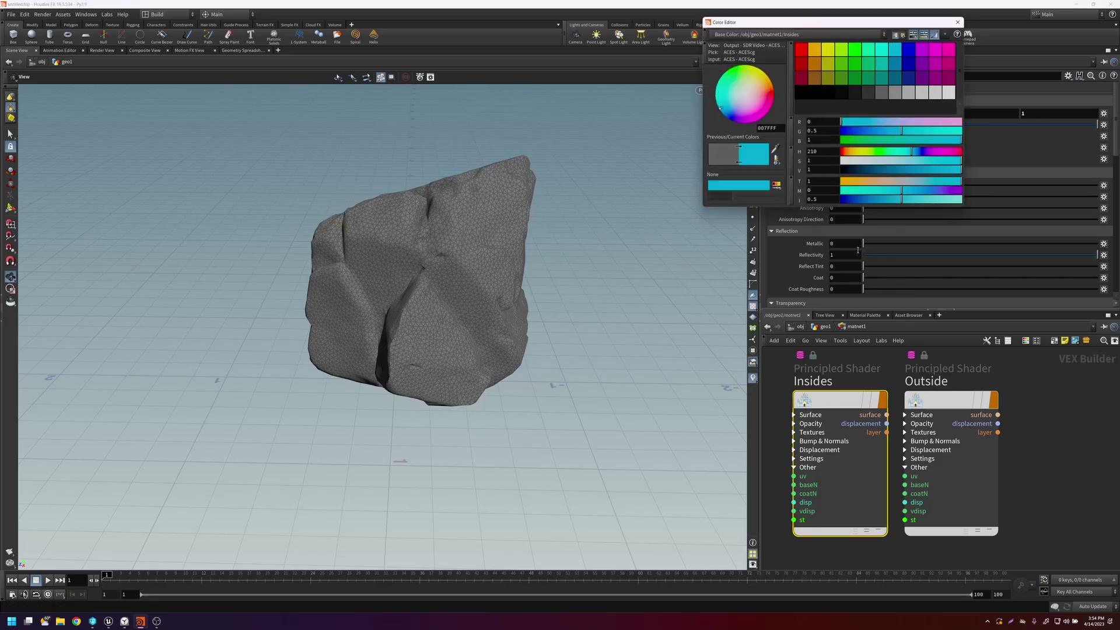
click(957, 22)
Step: Return to the geo1 network and add a Material node named Outside, fed by the UV Layout node
click(825, 327)
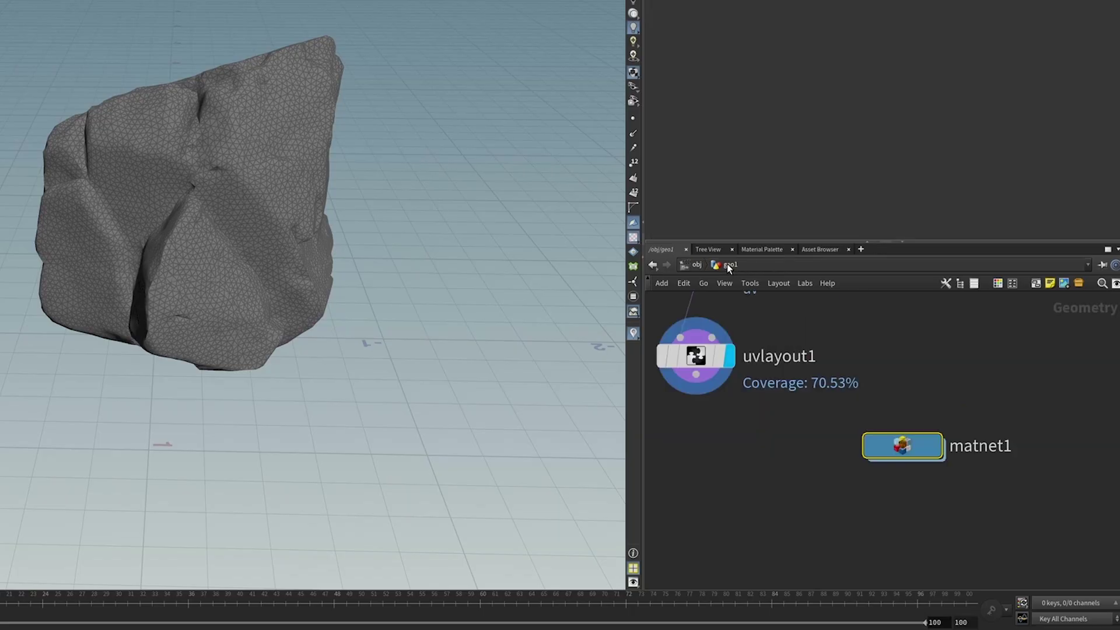
middle_drag(817, 455, 883, 447)
key(Tab)
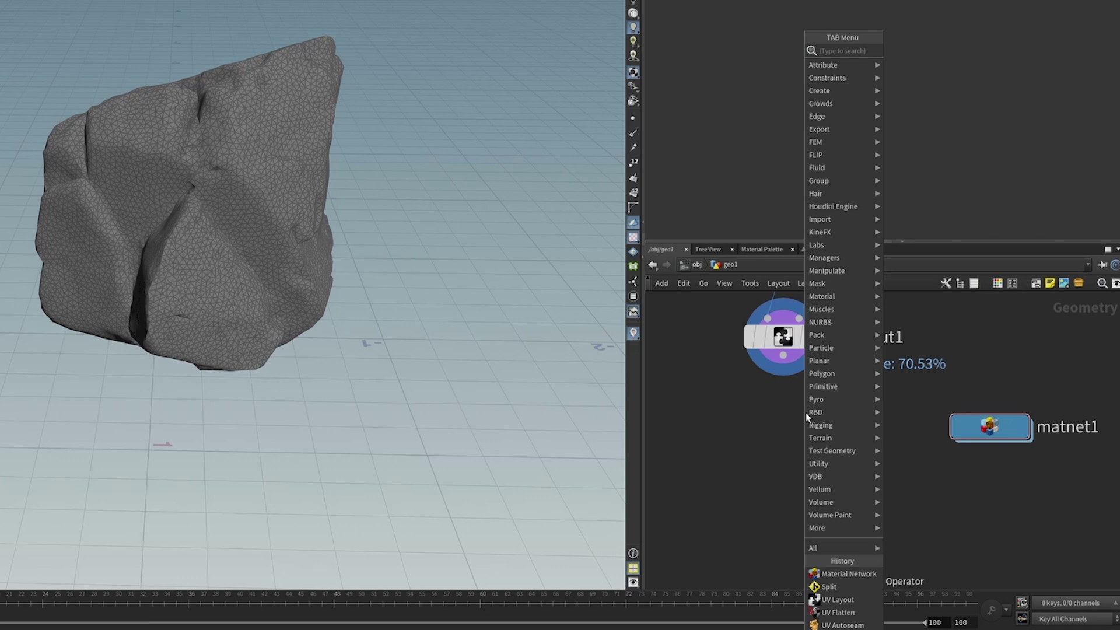
text(mater)
key(Return)
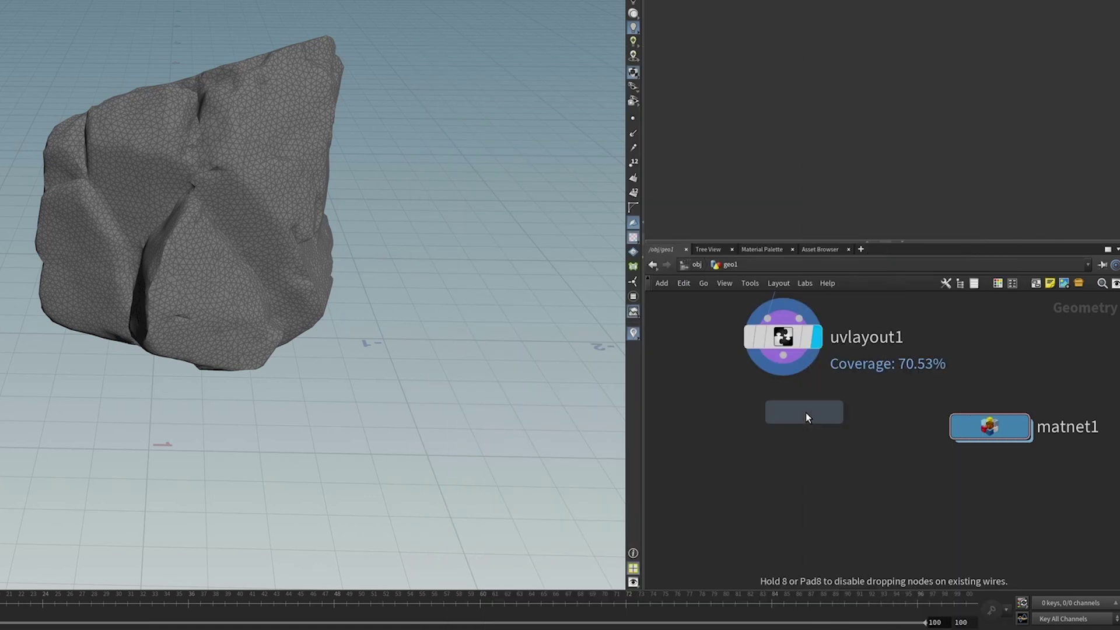
click(805, 412)
drag(784, 416, 782, 374)
double_click(862, 413)
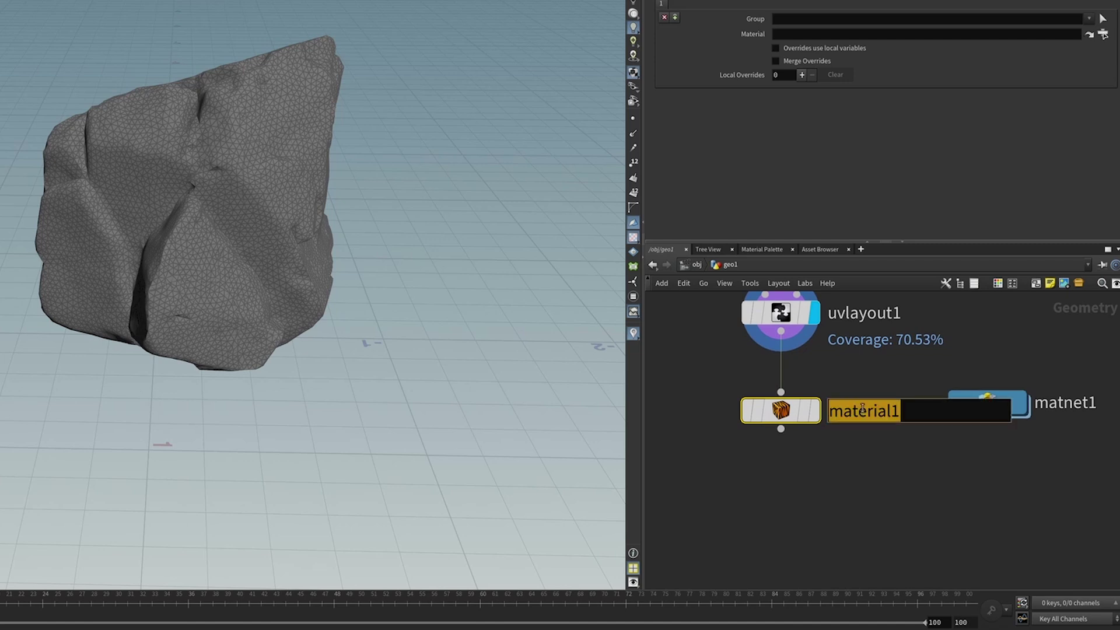
text(Outside)
key(Return)
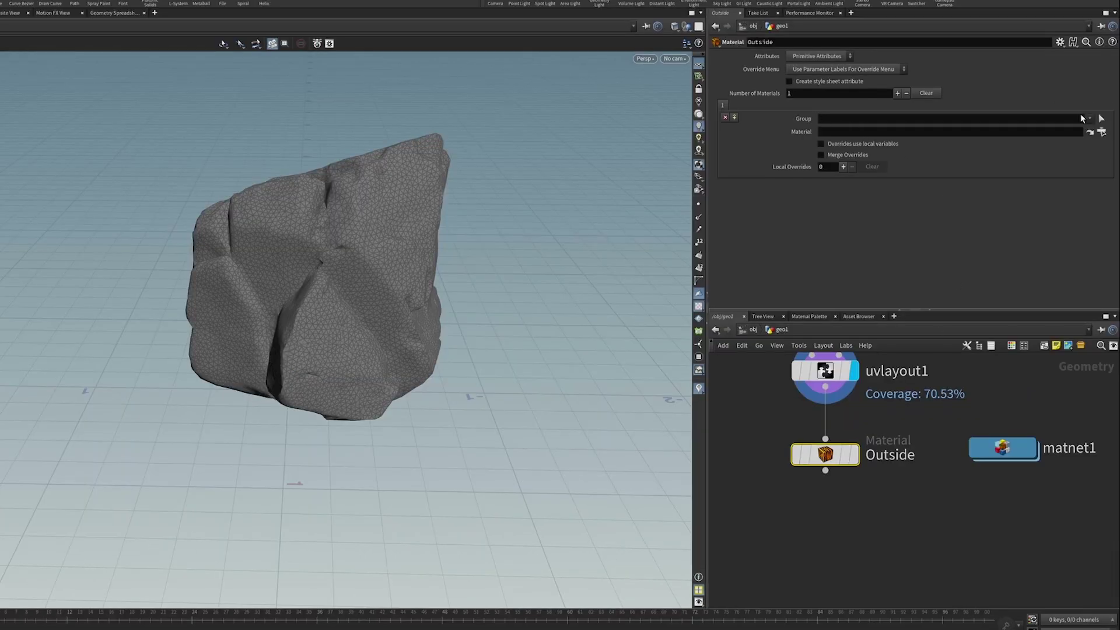
Step: Assign the matnet1 Outside shader to the outside group in the Outside material node and display that node
click(1089, 131)
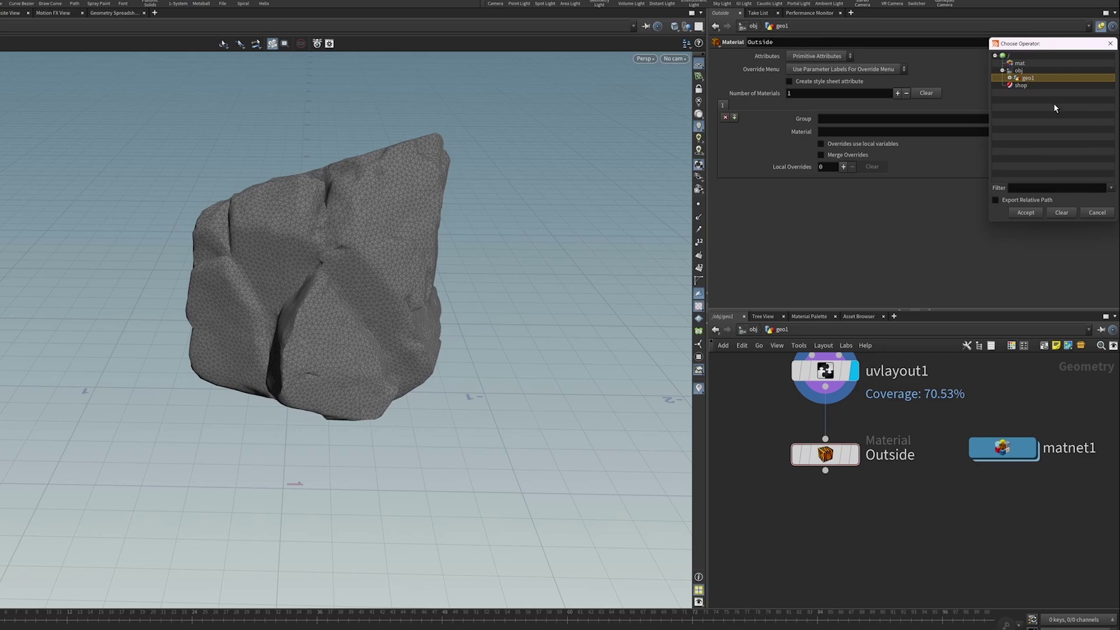
click(1008, 78)
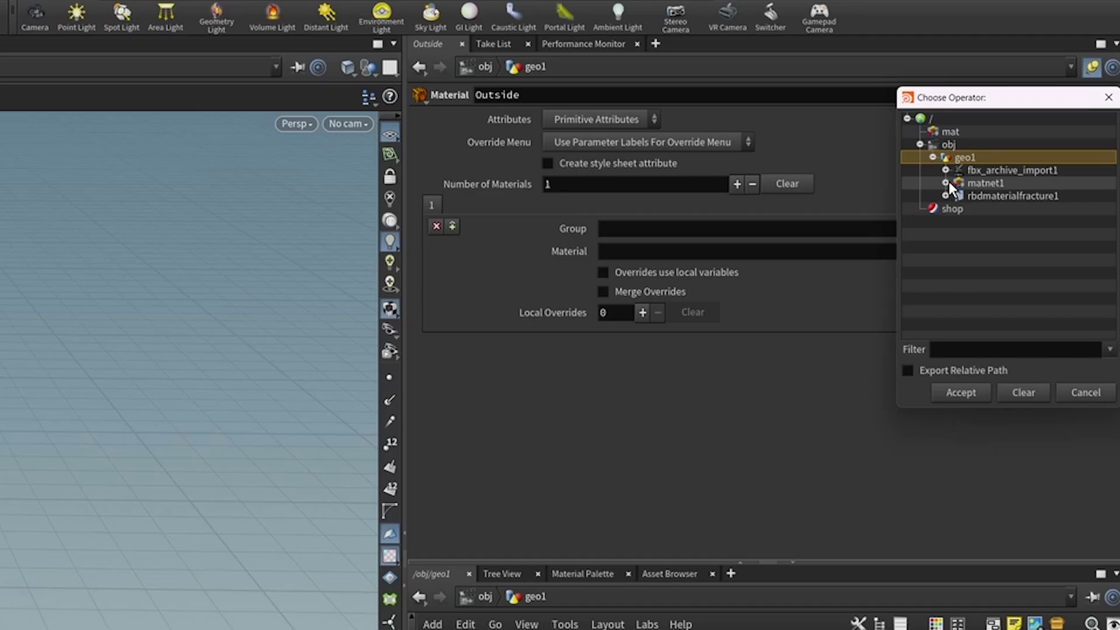
click(1017, 92)
click(1003, 208)
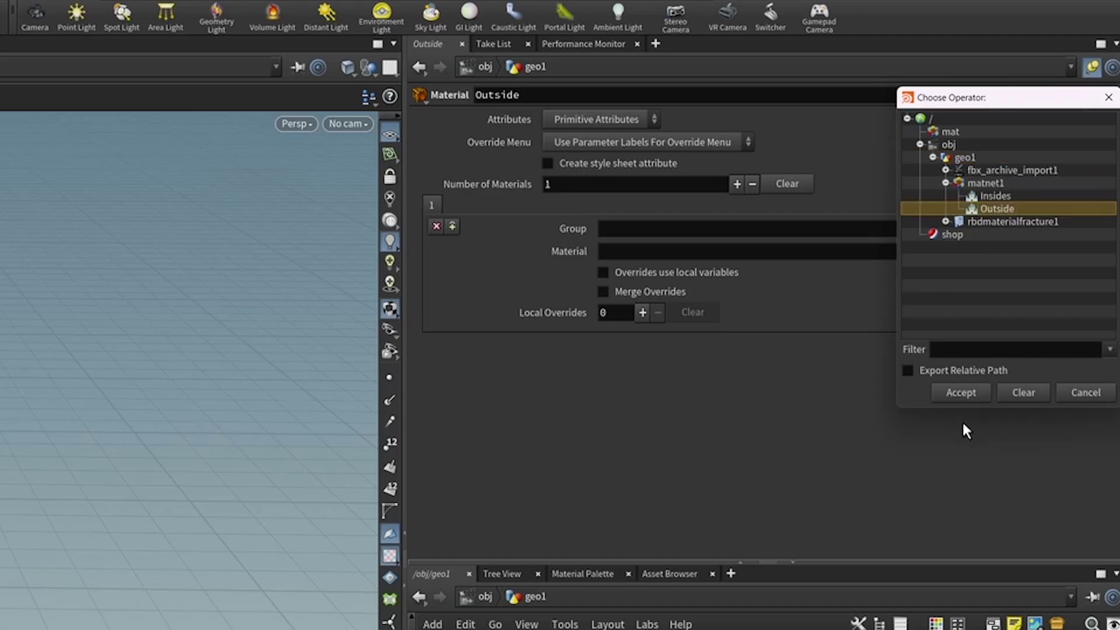
click(960, 396)
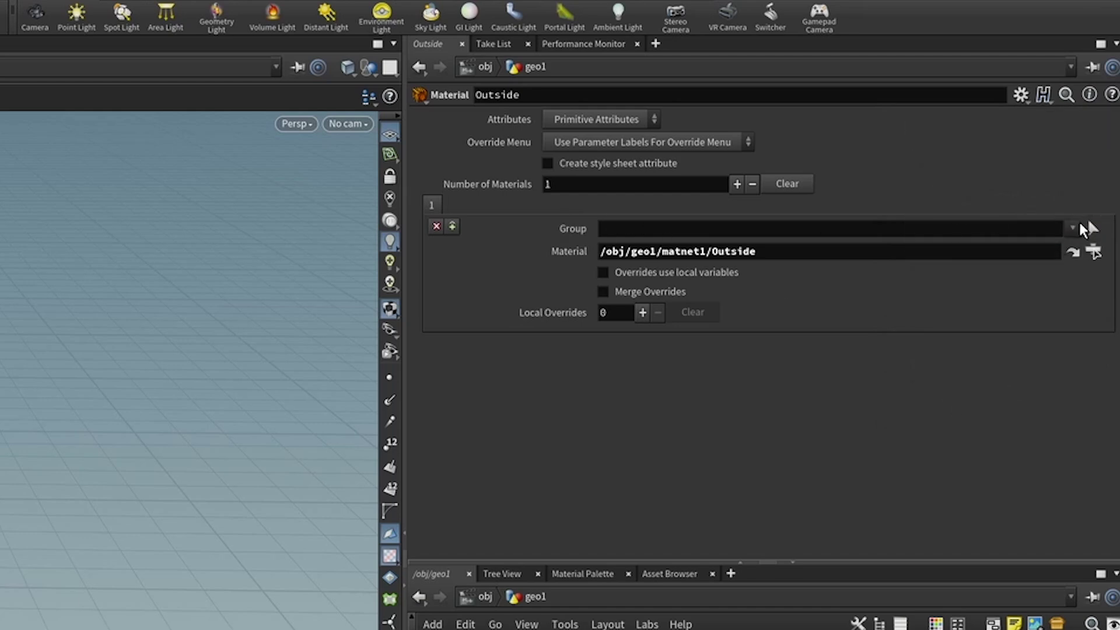
click(1078, 227)
click(873, 345)
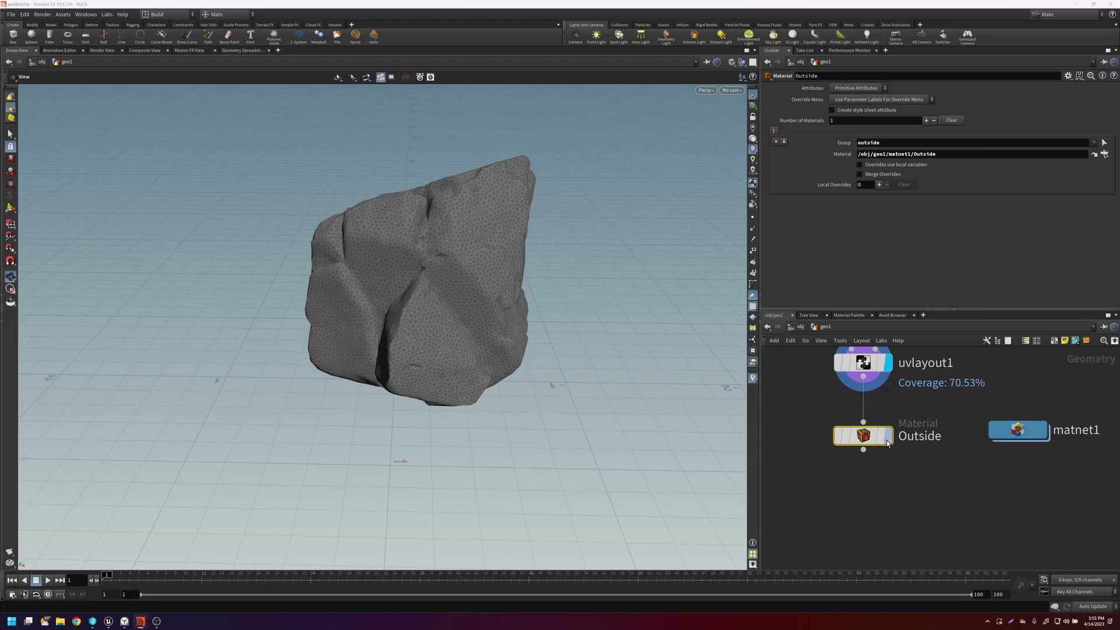
click(888, 437)
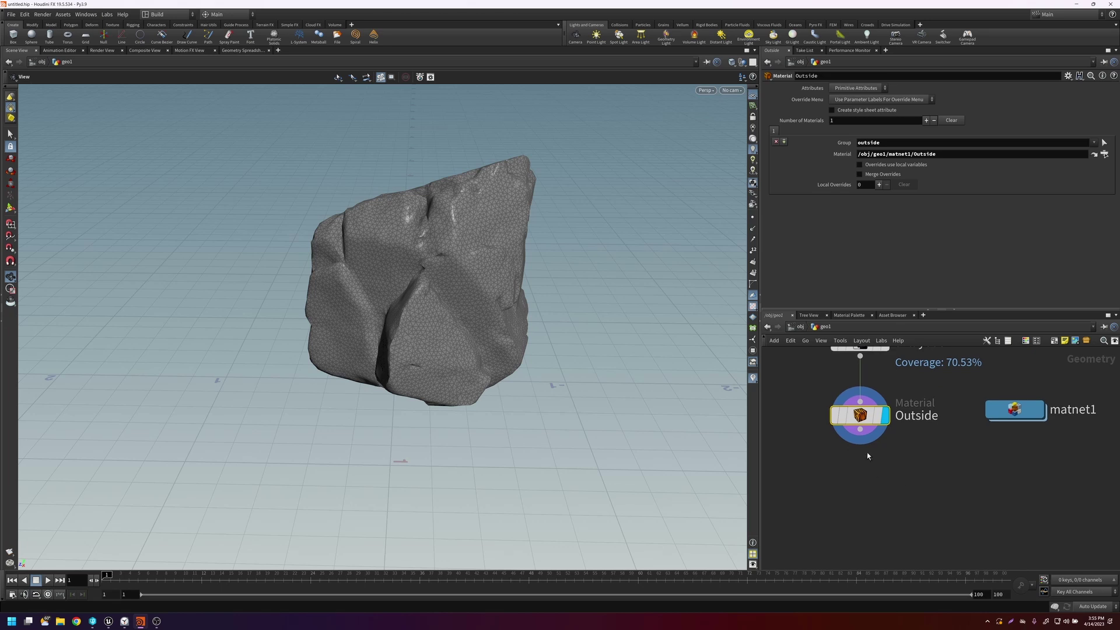
Step: Duplicate the Outside material node, place the copy directly below it in the chain, and name it Insides
key(ctrl+c)
key(ctrl+v)
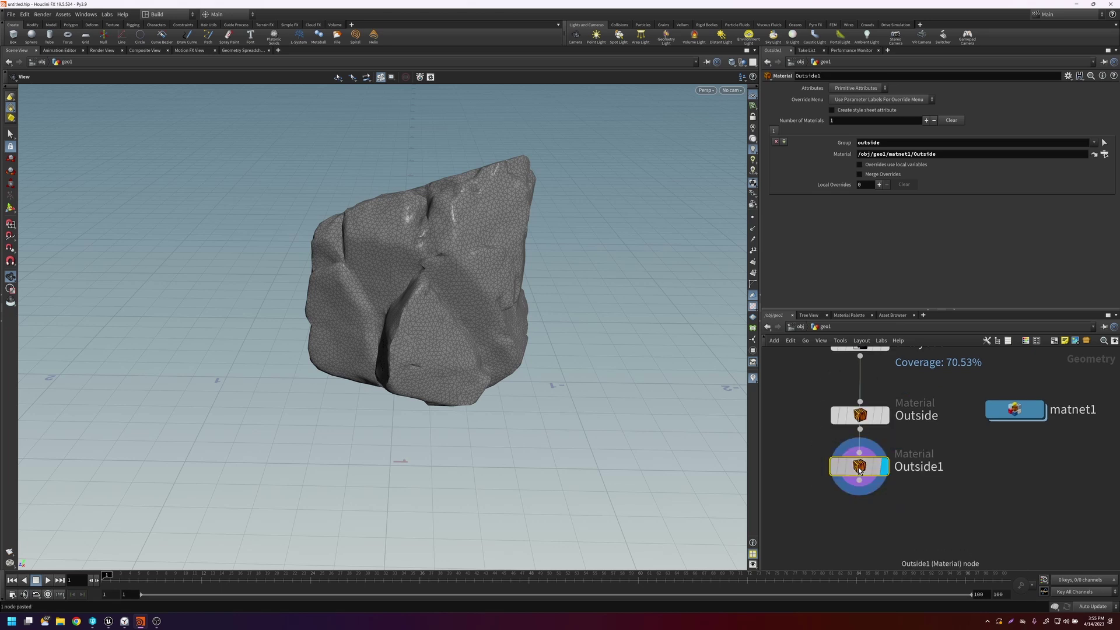
drag(856, 468, 860, 485)
double_click(925, 488)
text(Insides)
key(Return)
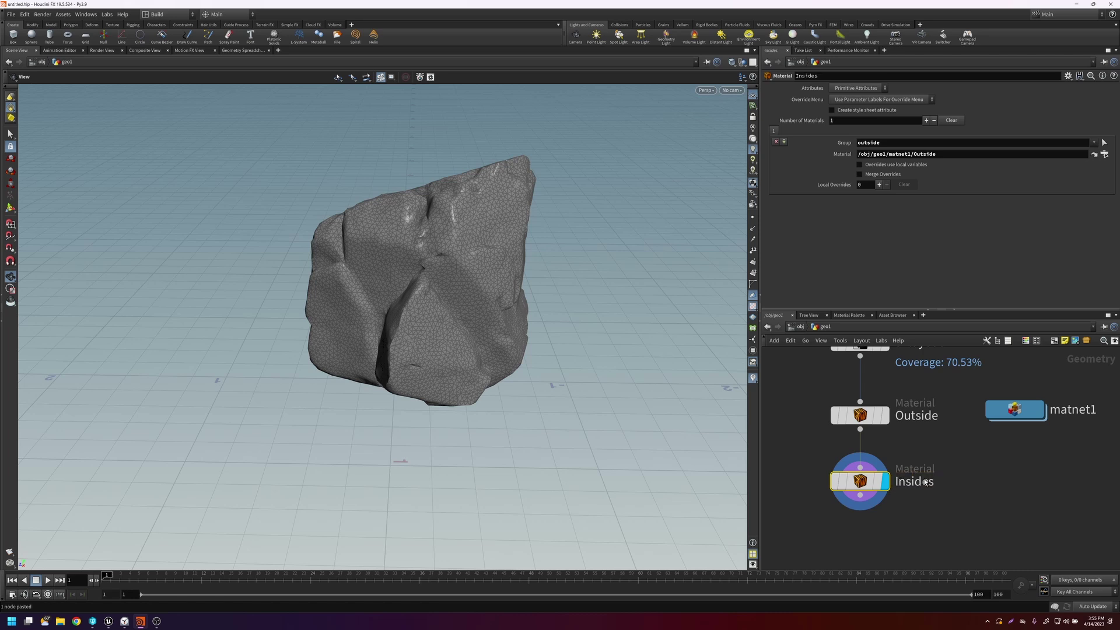
Step: Set the Insides material node's group to inside and its material to /obj/geo1/matnet1/Insides
click(872, 143)
text(inside)
click(1104, 154)
click(1055, 126)
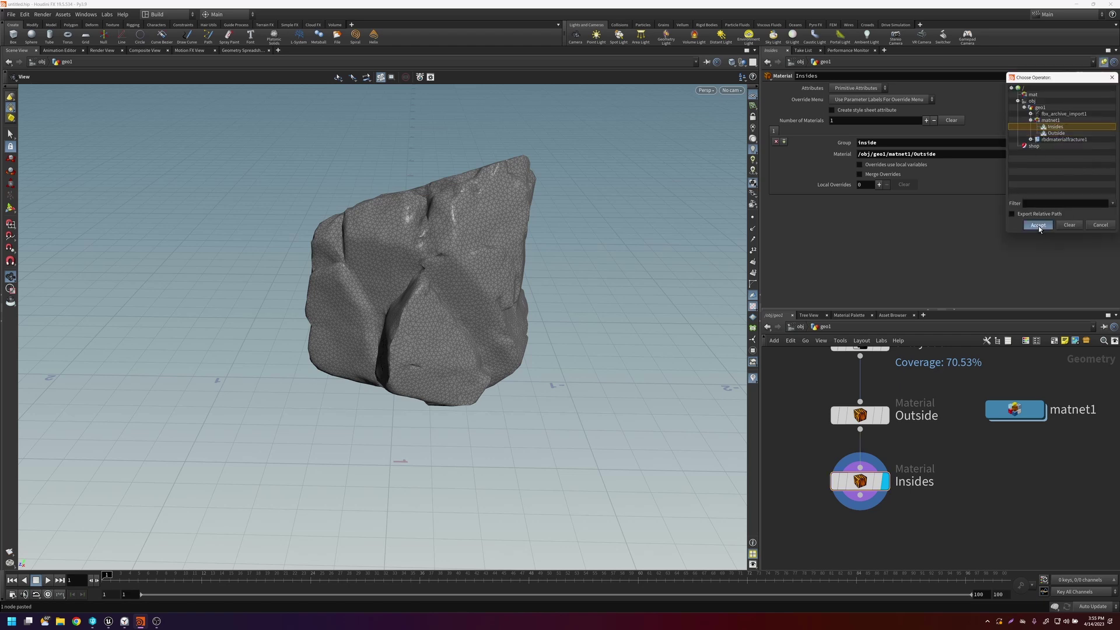
click(1038, 226)
Step: Move the Exploded View node below the materials, feed it from the Insides node, and display it to inspect the inner faces
scroll(875, 420, down, 5)
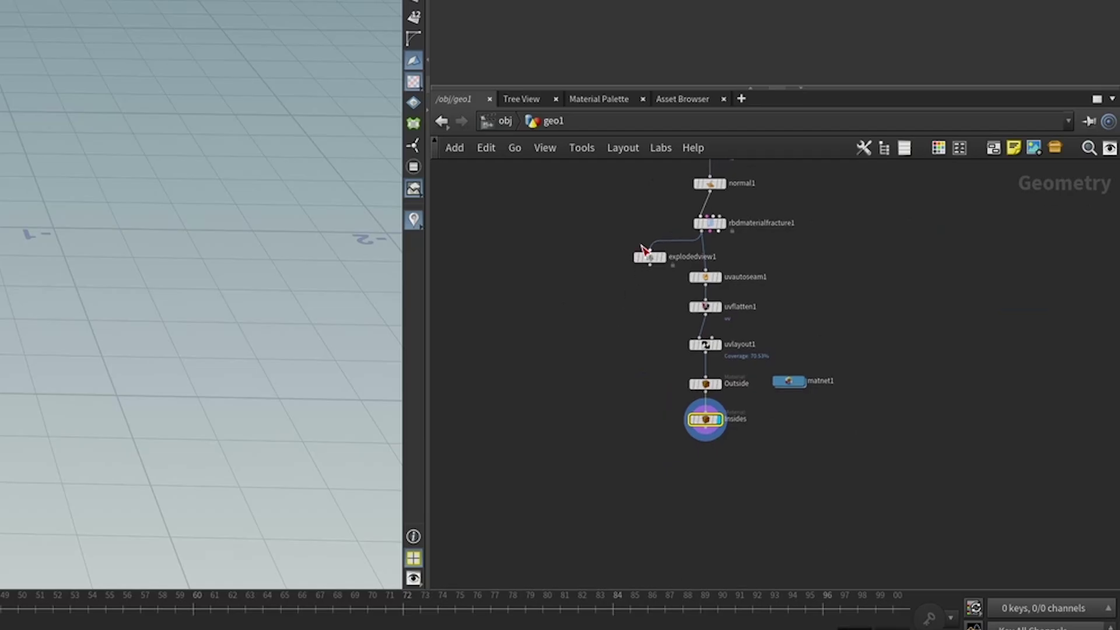
drag(648, 258, 635, 460)
scroll(669, 436, up, 2)
drag(713, 428, 656, 453)
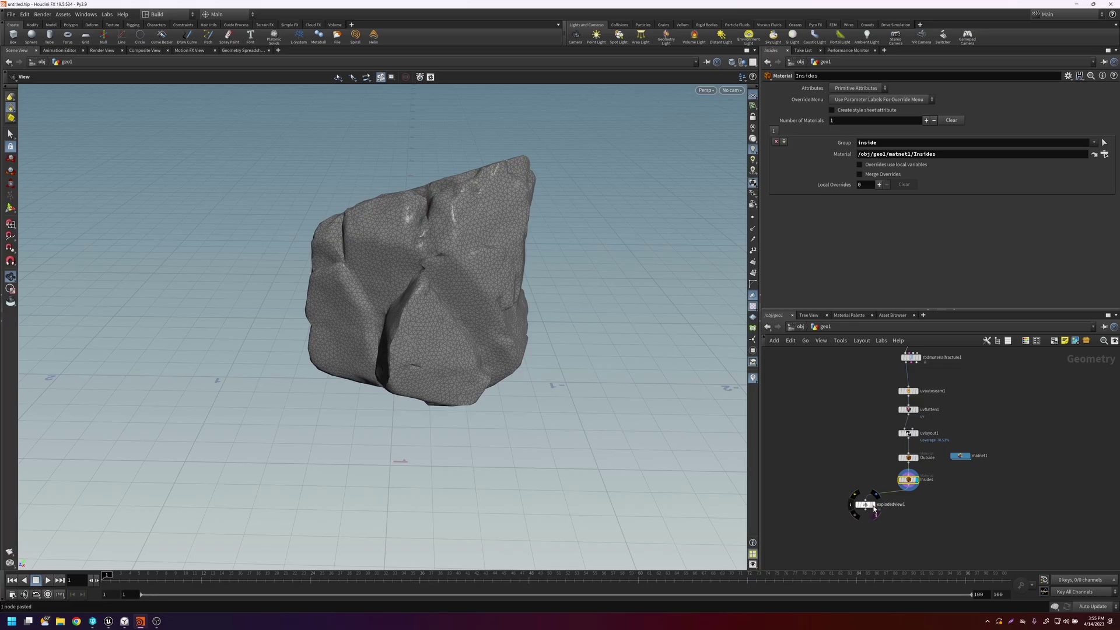
click(648, 470)
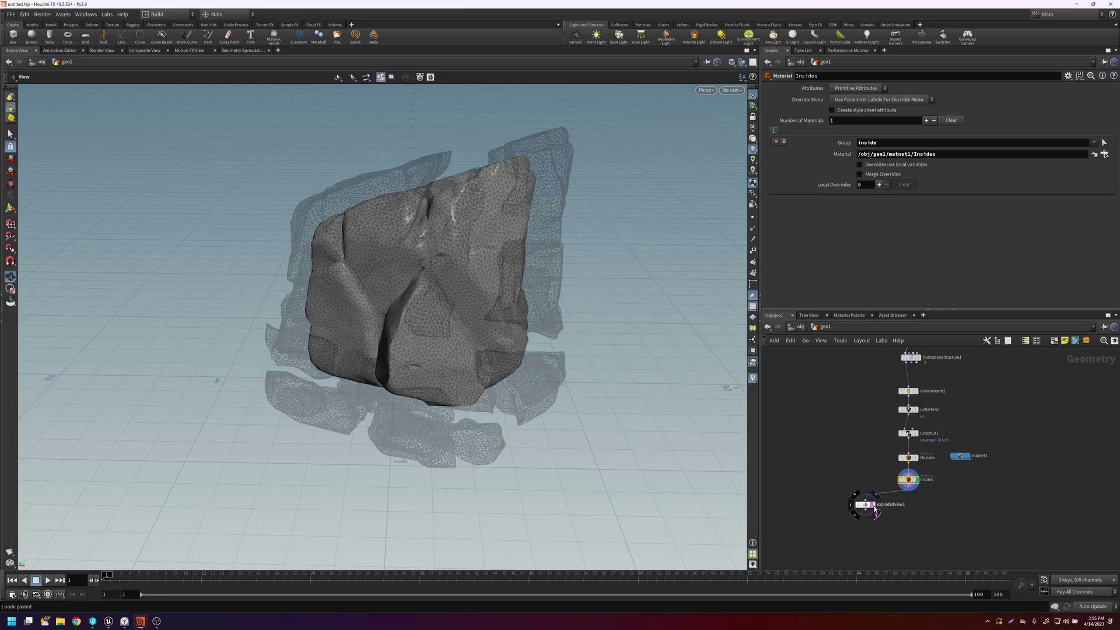
click(874, 507)
drag(526, 332, 452, 371)
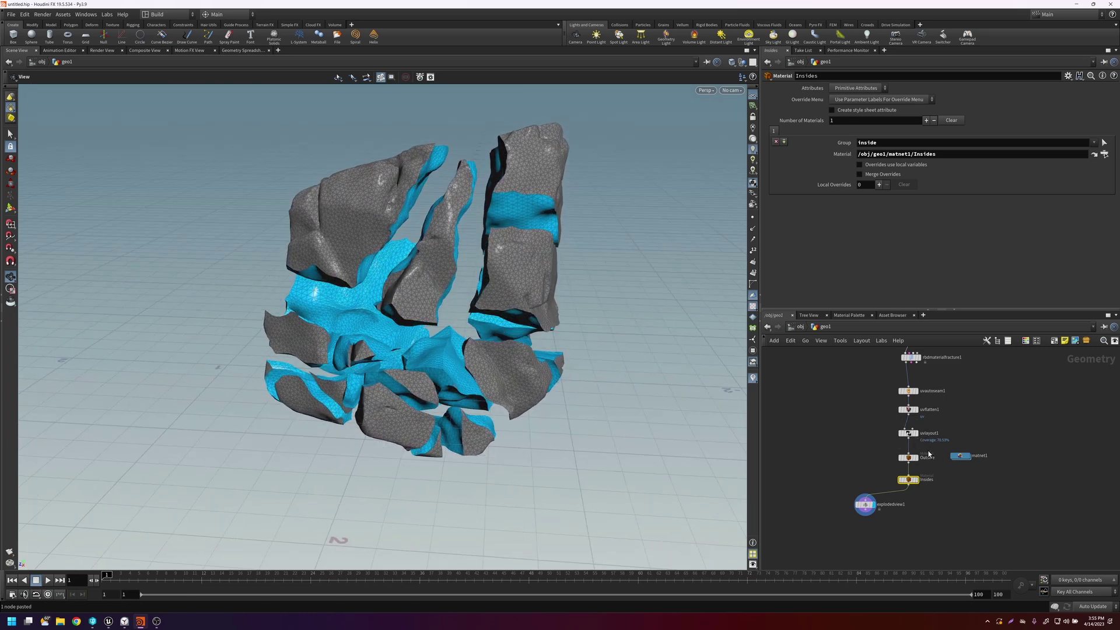
Step: Add a displayed Assemble node fed by the Insides node and enable Create Packed Primitives
scroll(856, 438, up, 3)
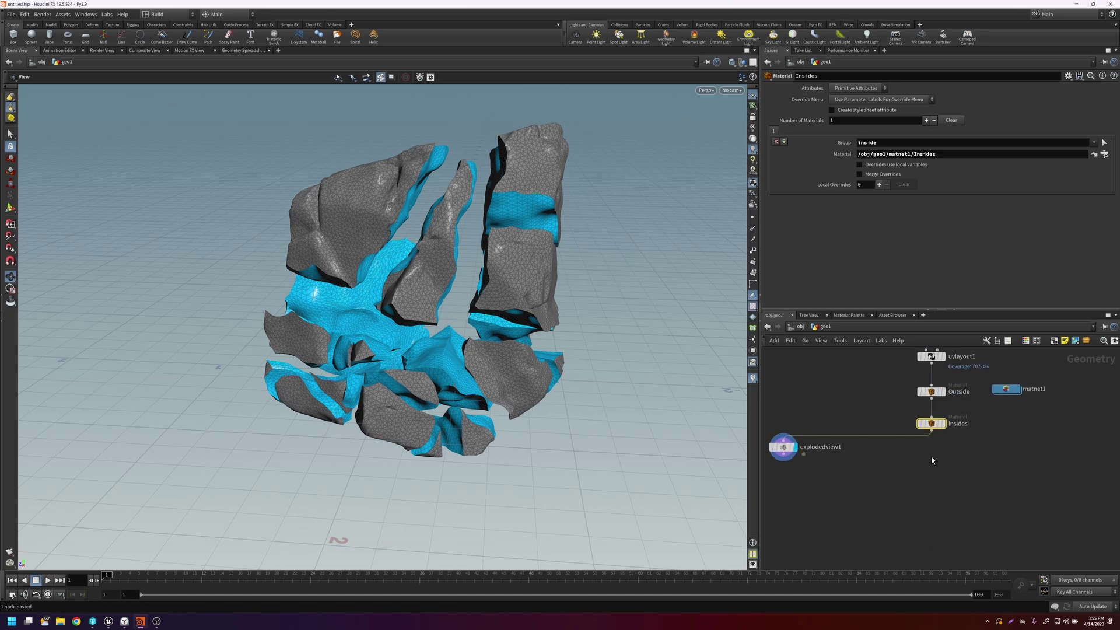
key(Tab)
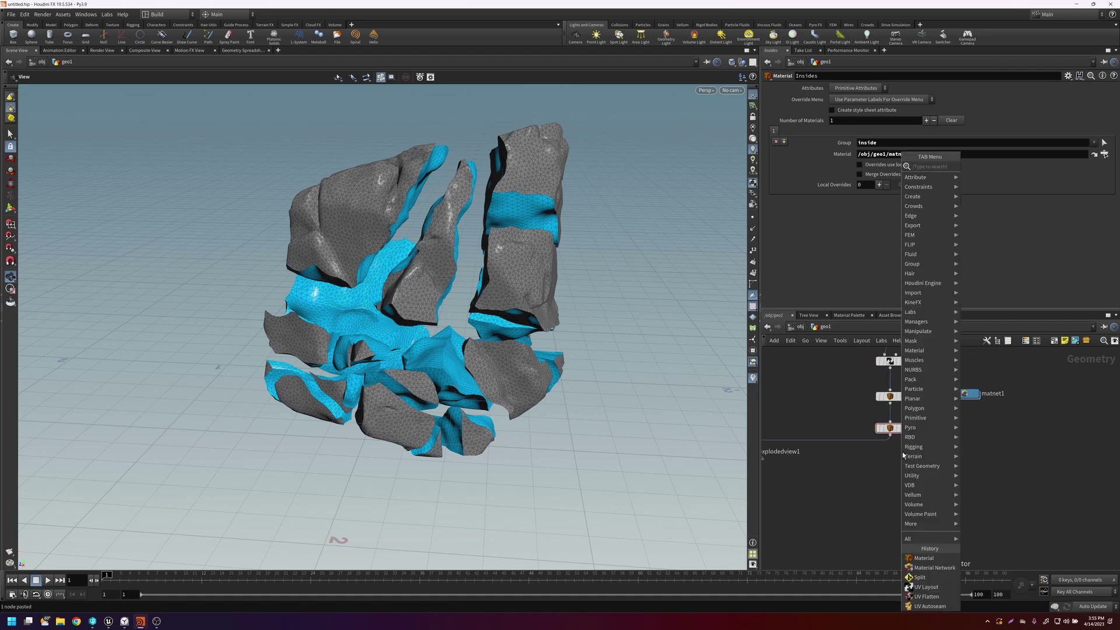
text(asse)
key(Return)
click(890, 468)
click(733, 414)
scroll(731, 403, up, 3)
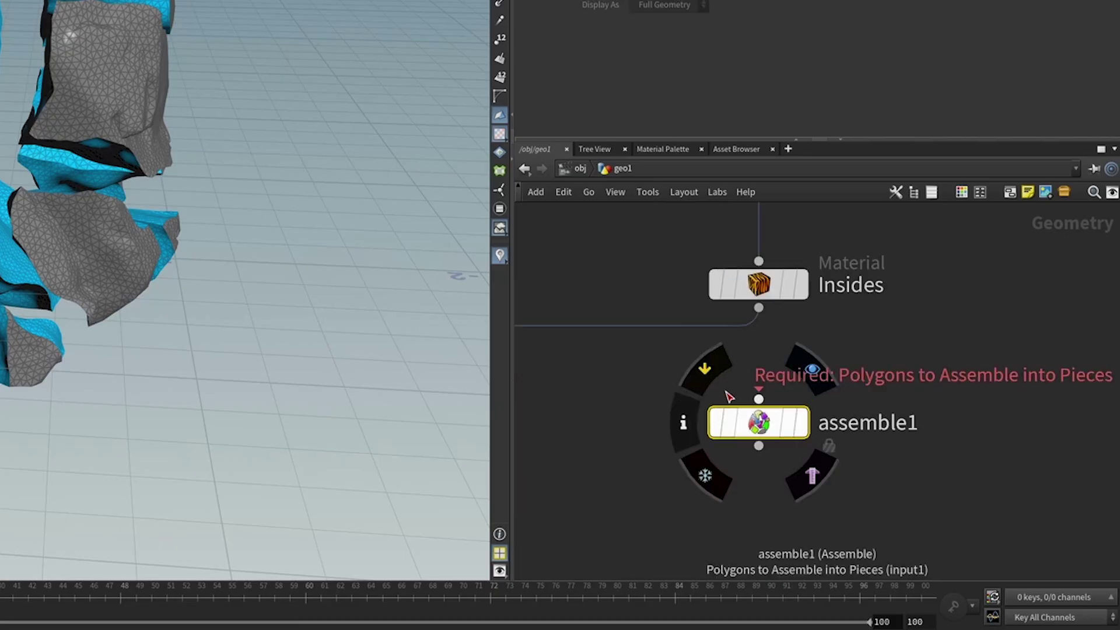
drag(757, 394, 758, 309)
middle_drag(860, 342, 844, 306)
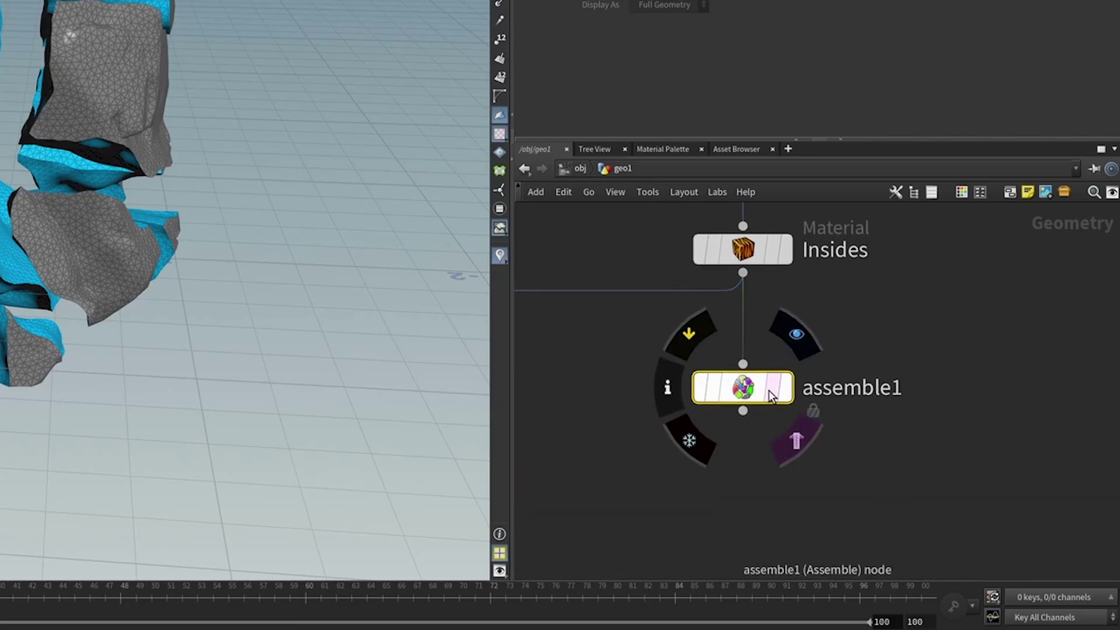
click(795, 334)
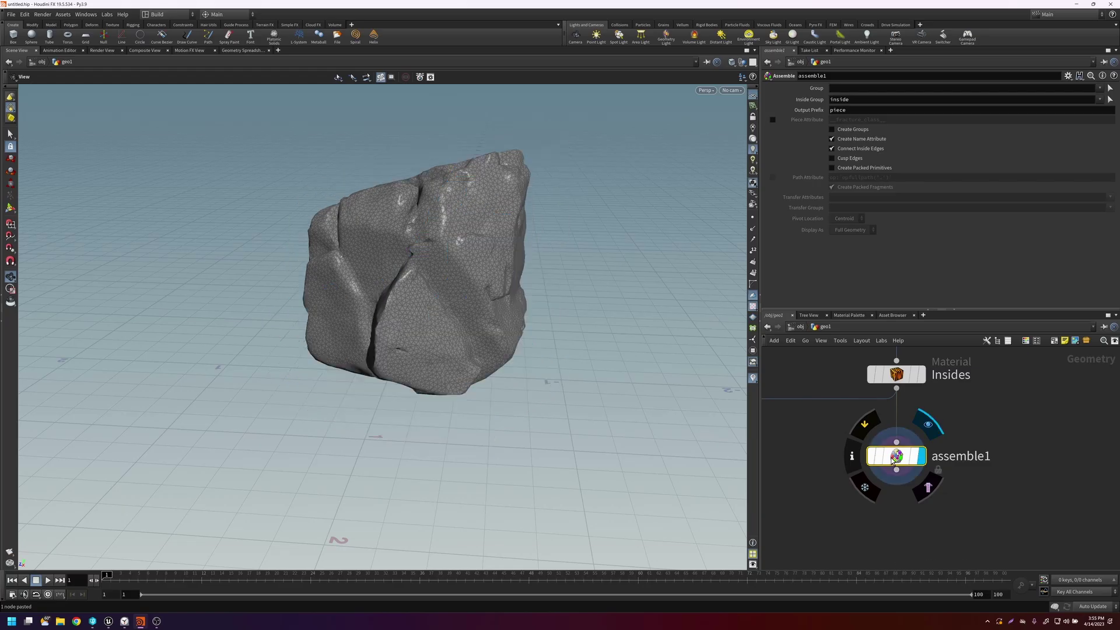
click(846, 168)
Step: Add a Transform node after the Assemble node and name it Move_Up
middle_drag(981, 423, 967, 372)
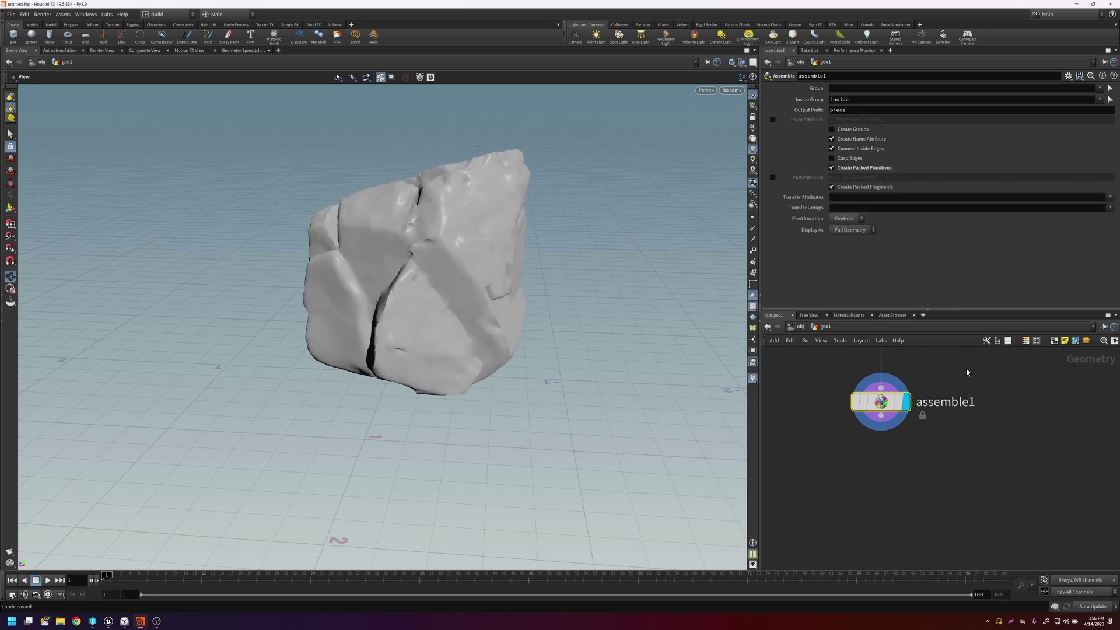
key(Tab)
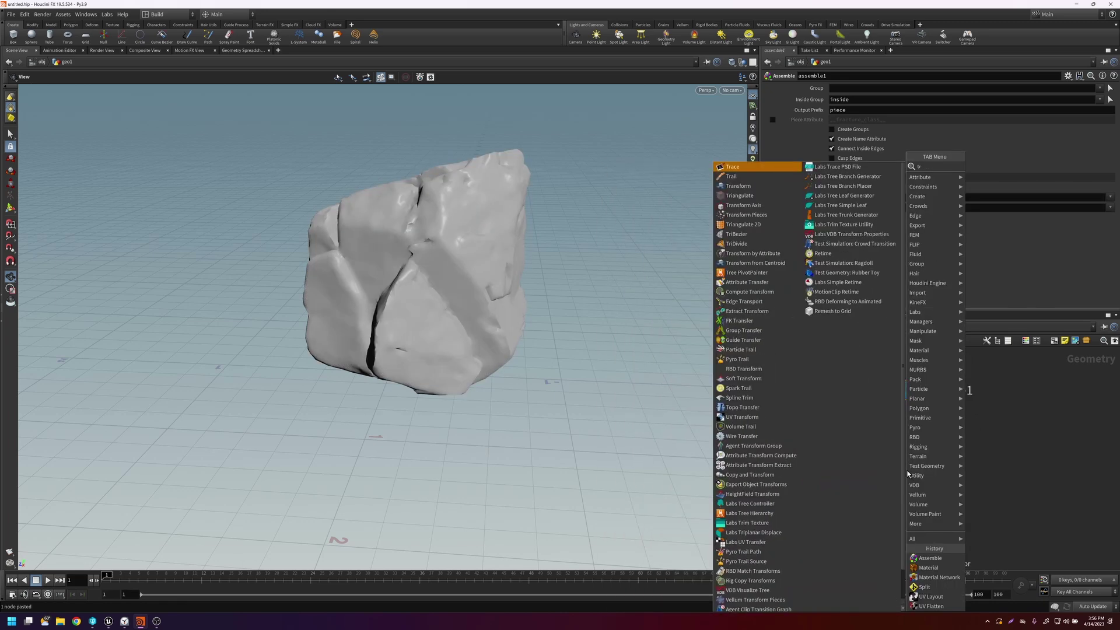
text(an)
key(Return)
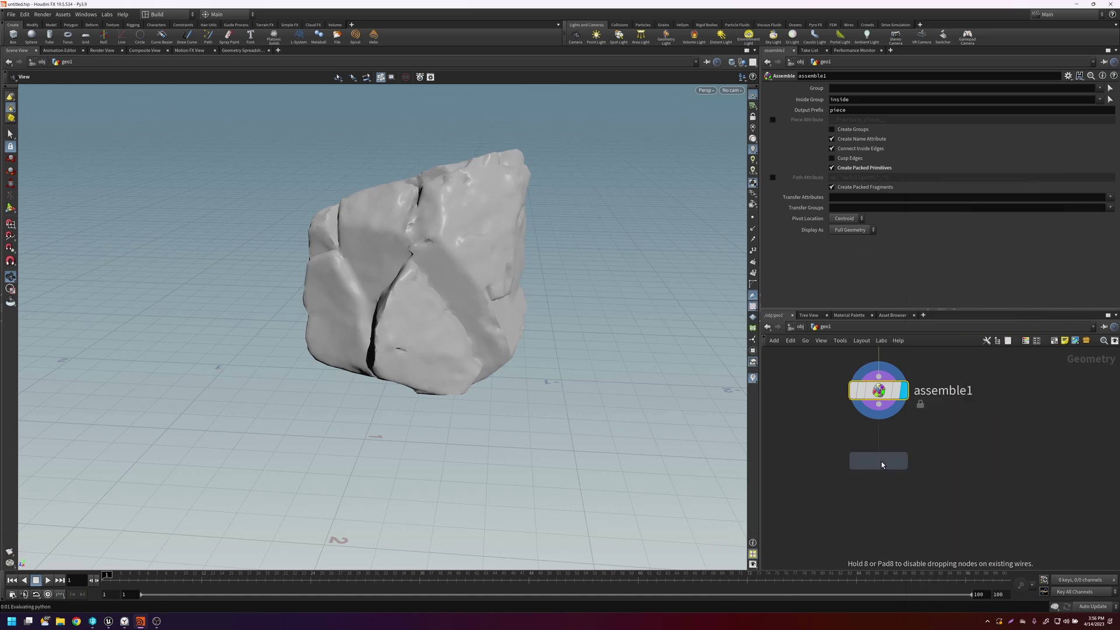
click(882, 461)
double_click(937, 461)
text(Move_Up)
key(Return)
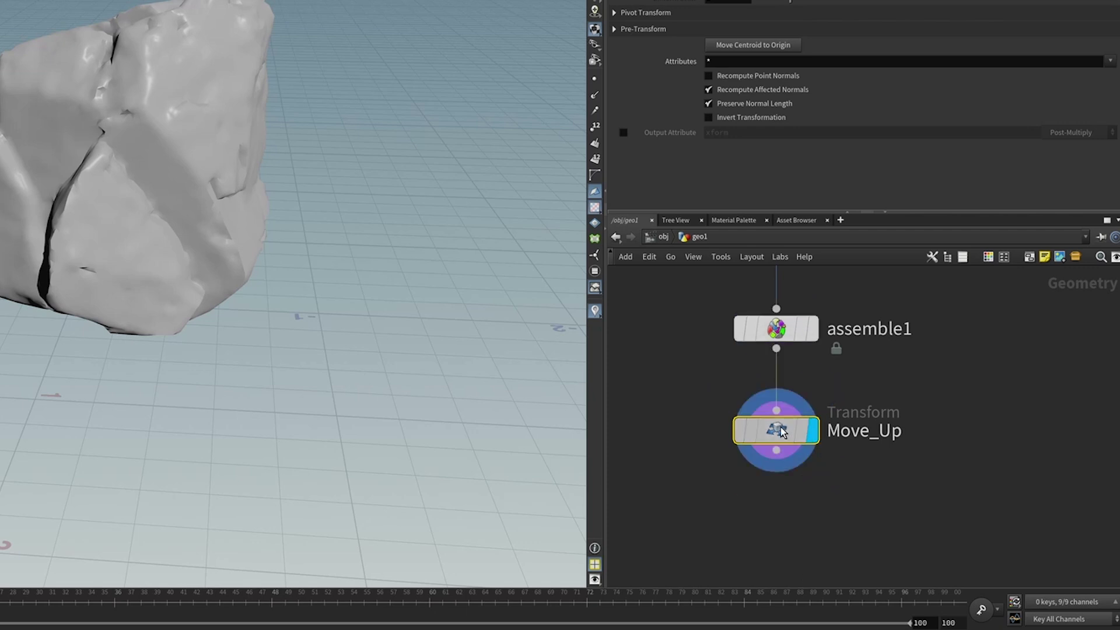
Step: Set Move_Up's Translate Y to 2, Rotate X to 37 and Rotate Y to -30
mouse_move(776, 415)
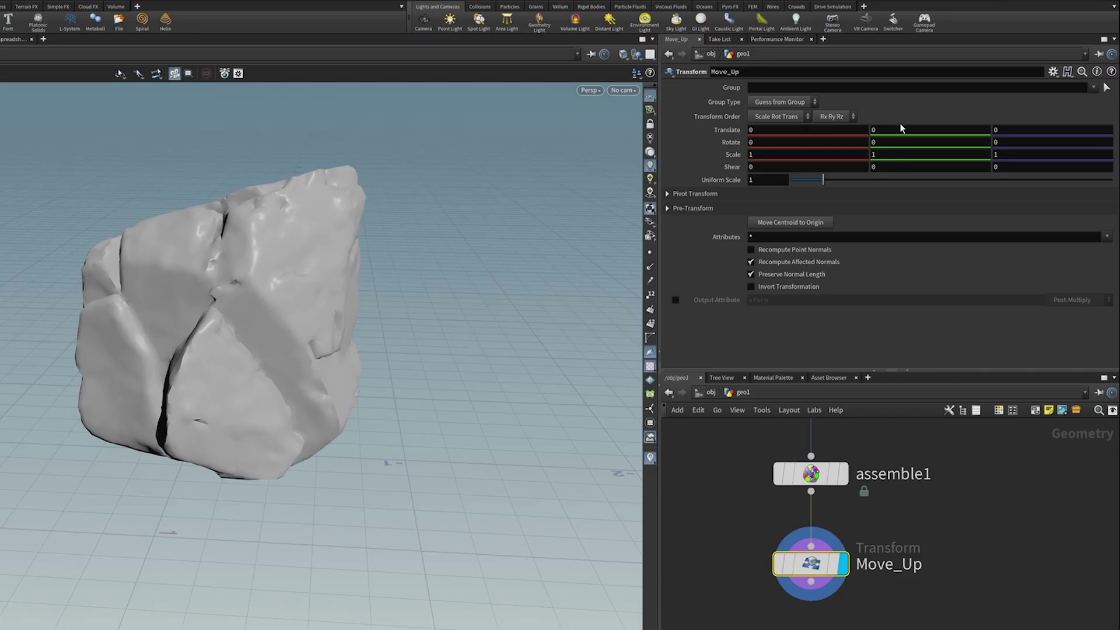
click(900, 132)
key(Return)
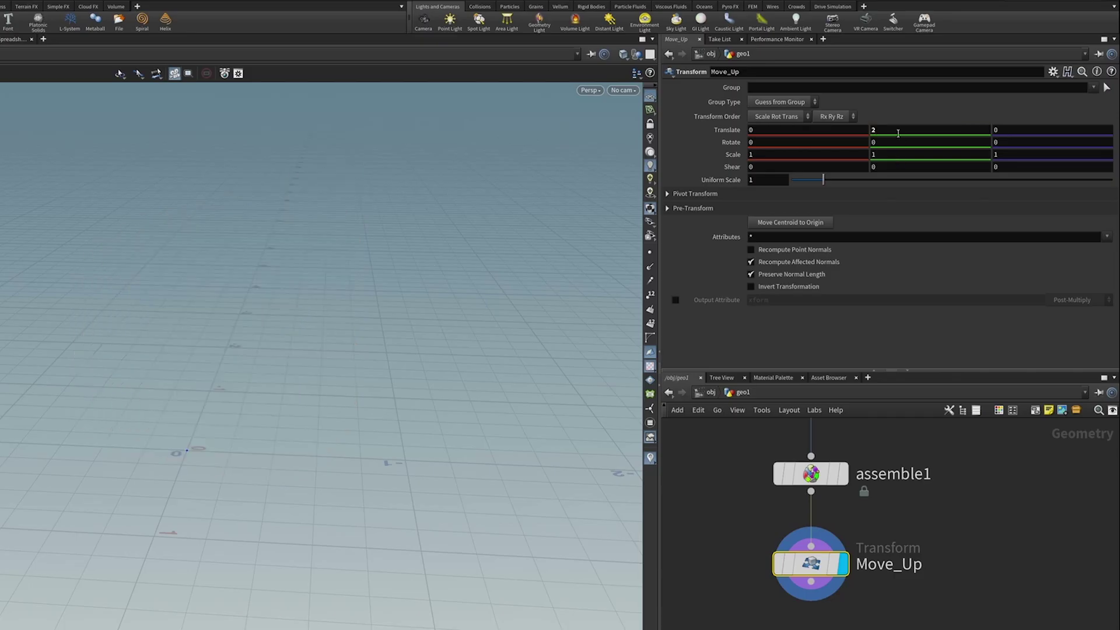
click(760, 146)
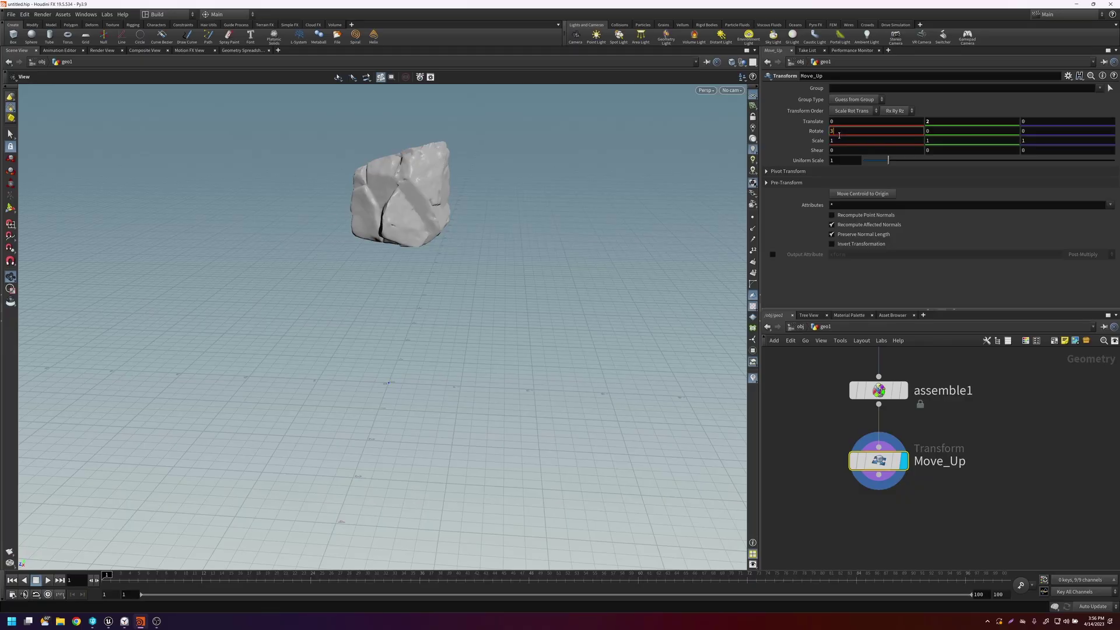
key(Tab)
text(-3)
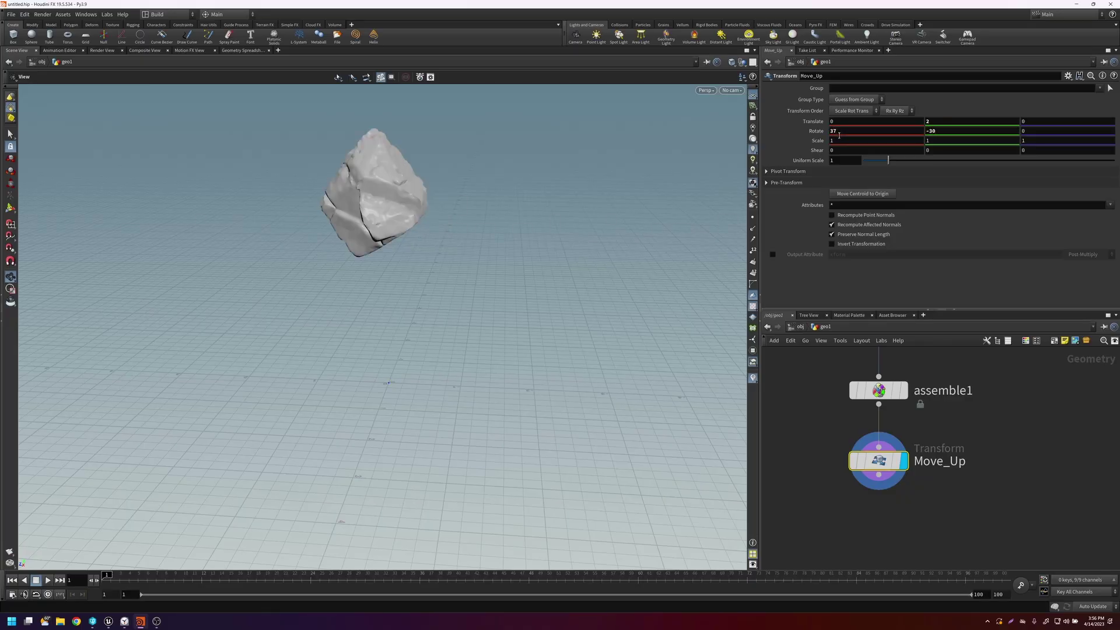
text(0)
key(Return)
Step: Add an RBD Bullet Solver below Move_Up, connect Move_Up to its geometry input, and display the solver
drag(457, 235, 481, 259)
key(Tab)
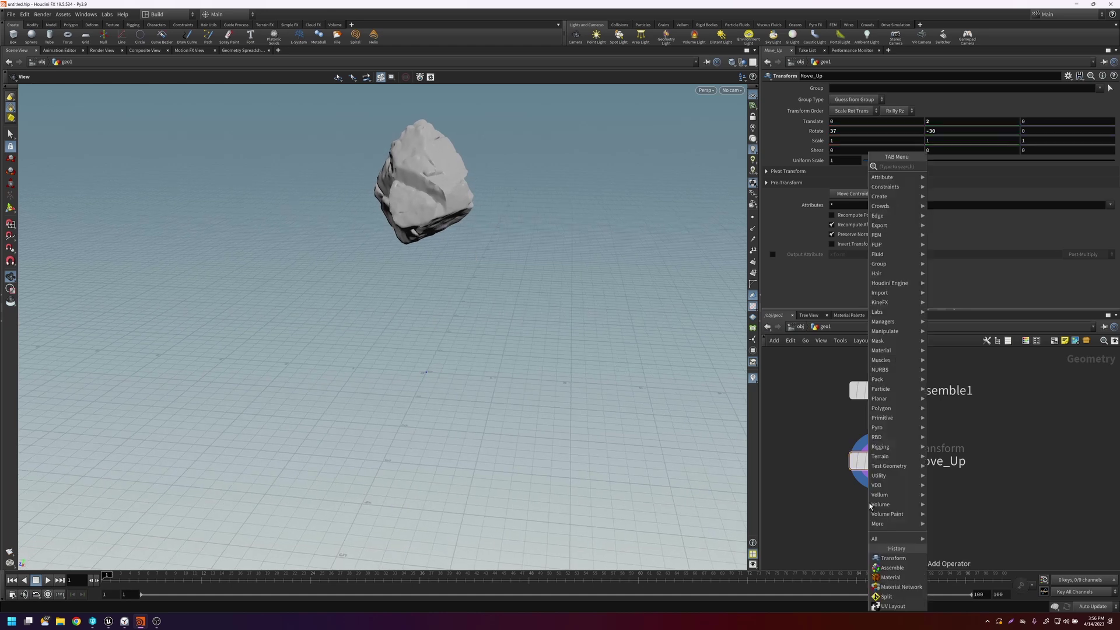
text(rbdb)
key(Return)
click(871, 525)
middle_drag(829, 490, 832, 460)
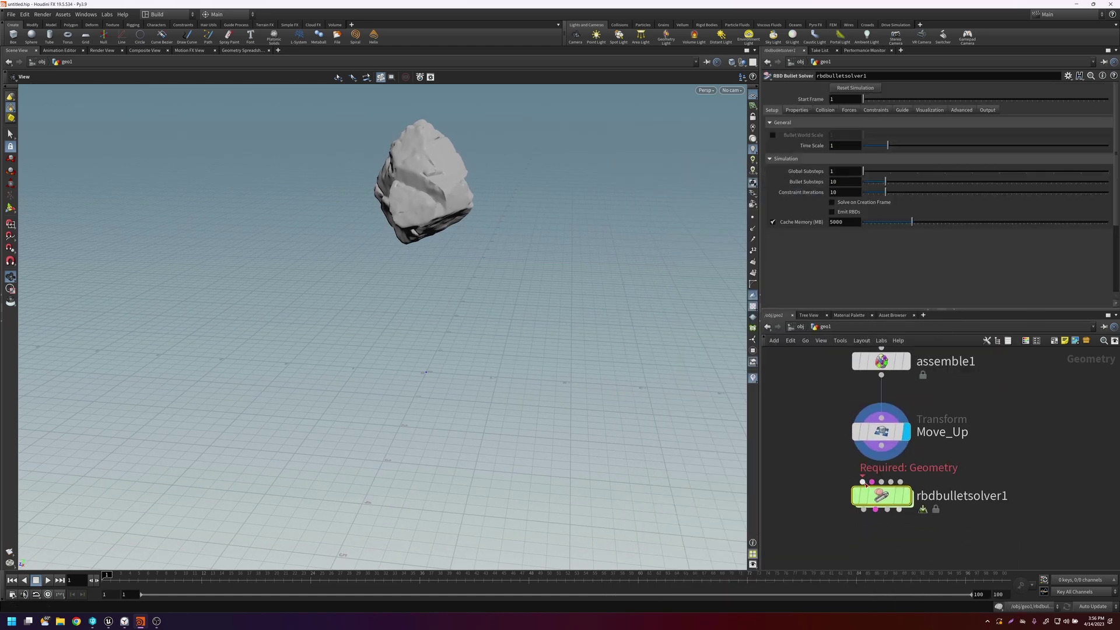
drag(862, 482, 882, 445)
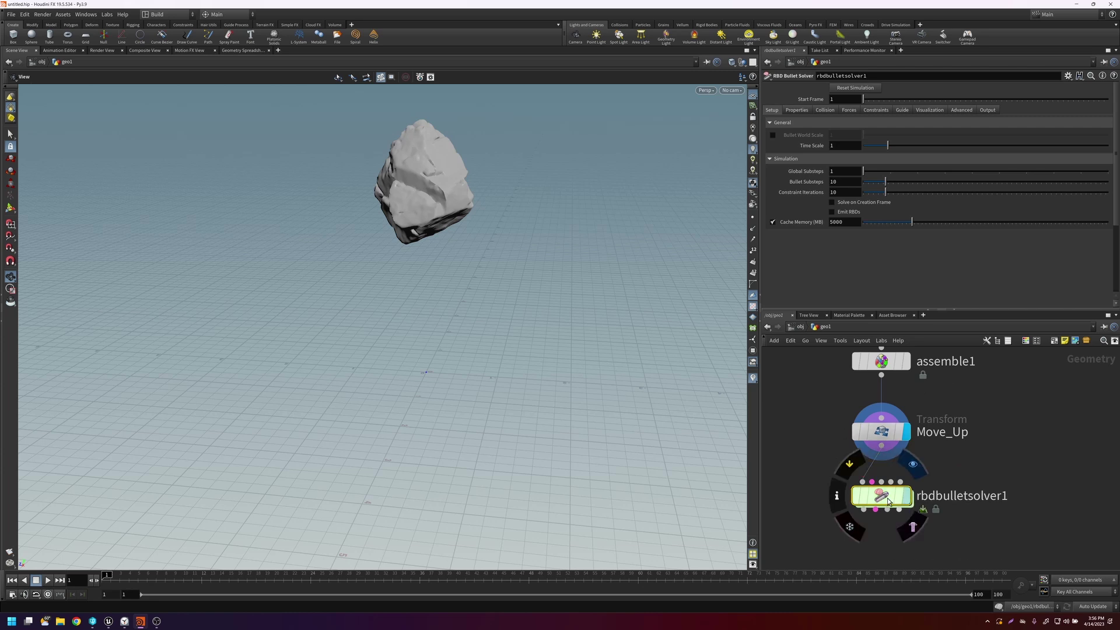
drag(891, 496, 891, 511)
middle_drag(832, 470, 832, 452)
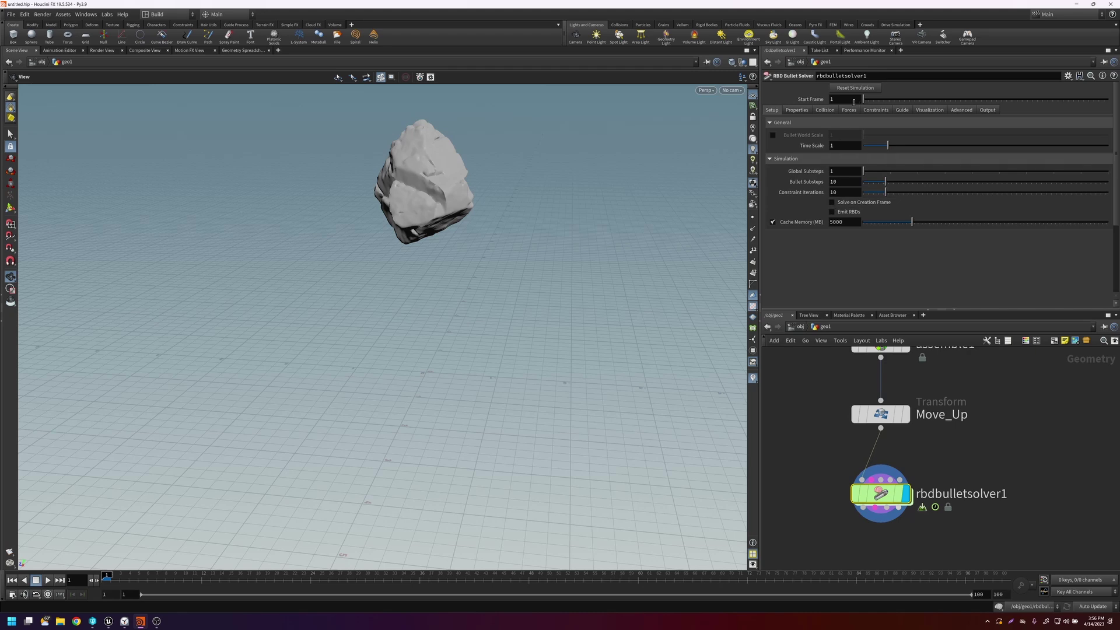
Step: Set the solver's ground collision type to Ground Plane and play the simulation
click(825, 109)
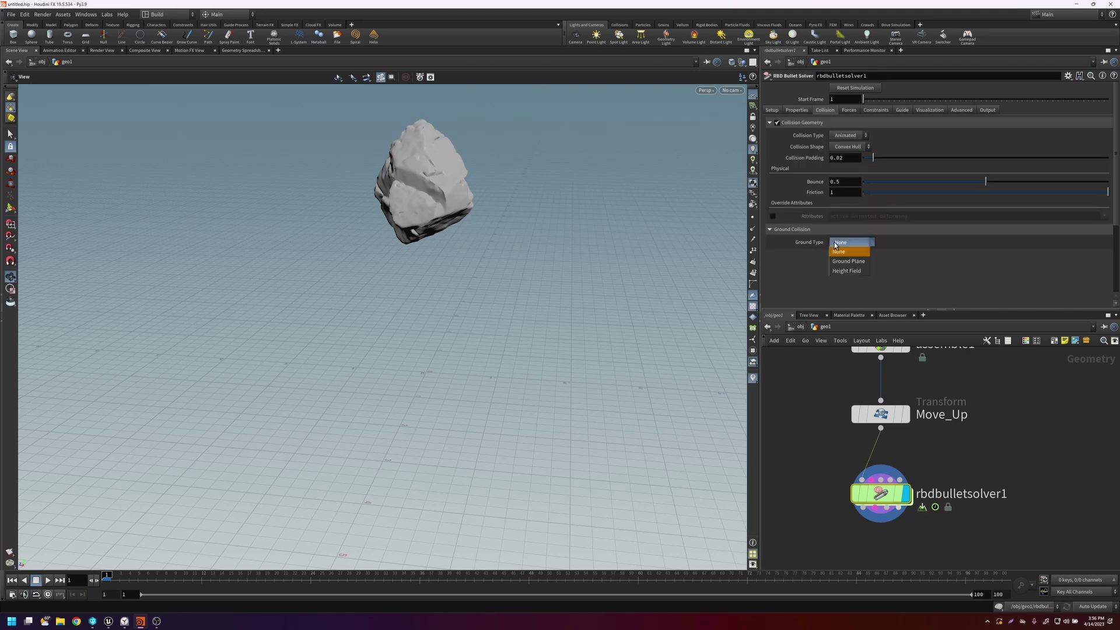
click(838, 261)
scroll(618, 313, down, 2)
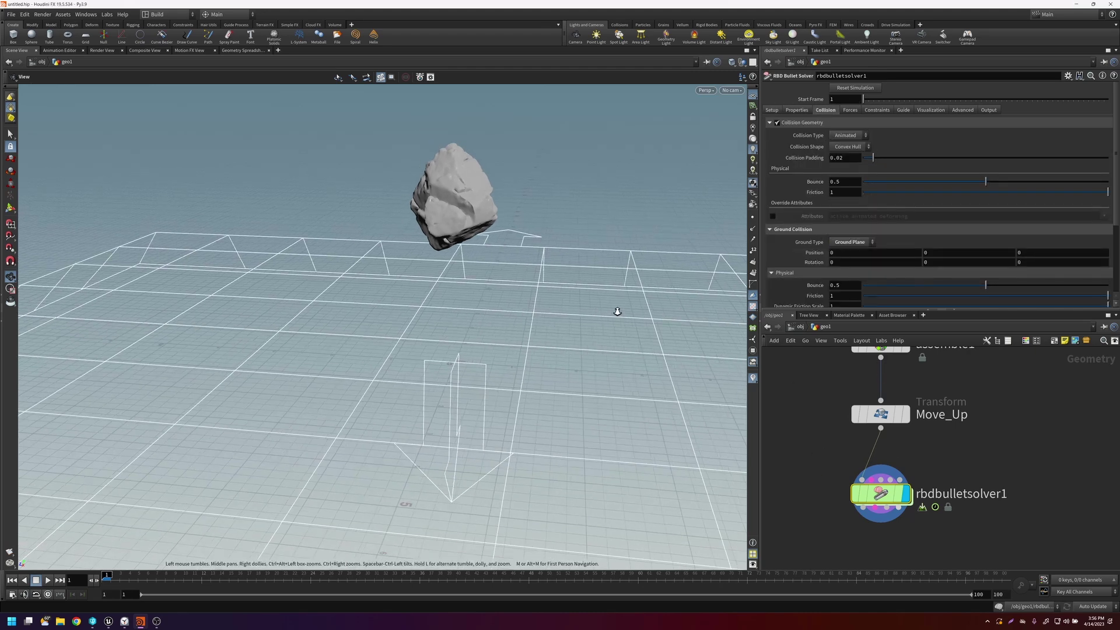
middle_drag(617, 313, 540, 329)
key(Up)
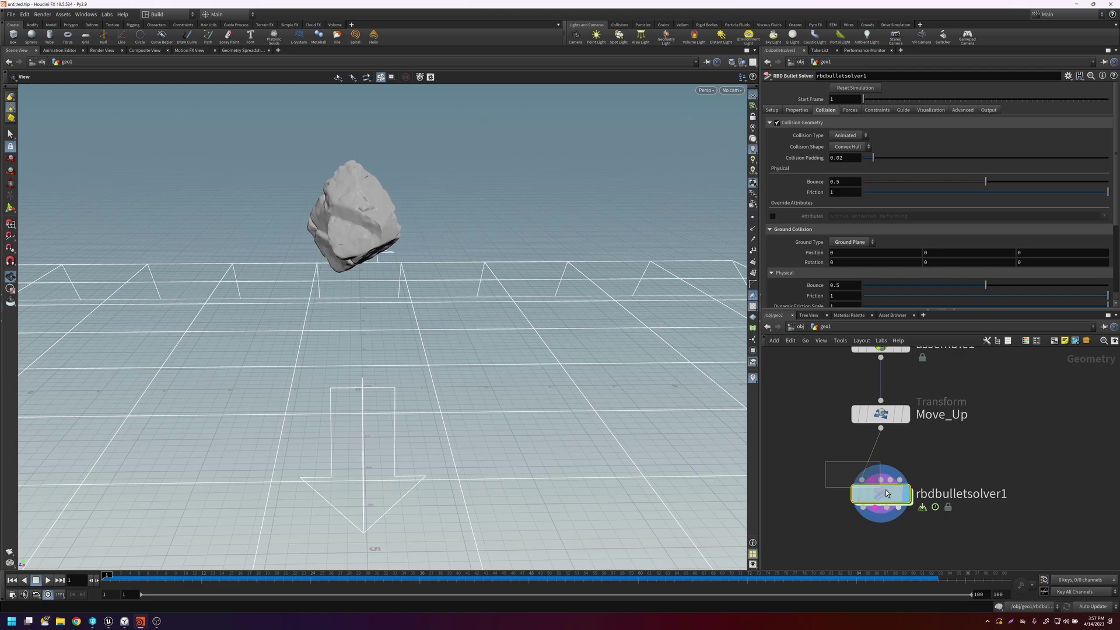
Step: Set the solver's Collision Geometry Bounce to 0
drag(886, 493, 885, 492)
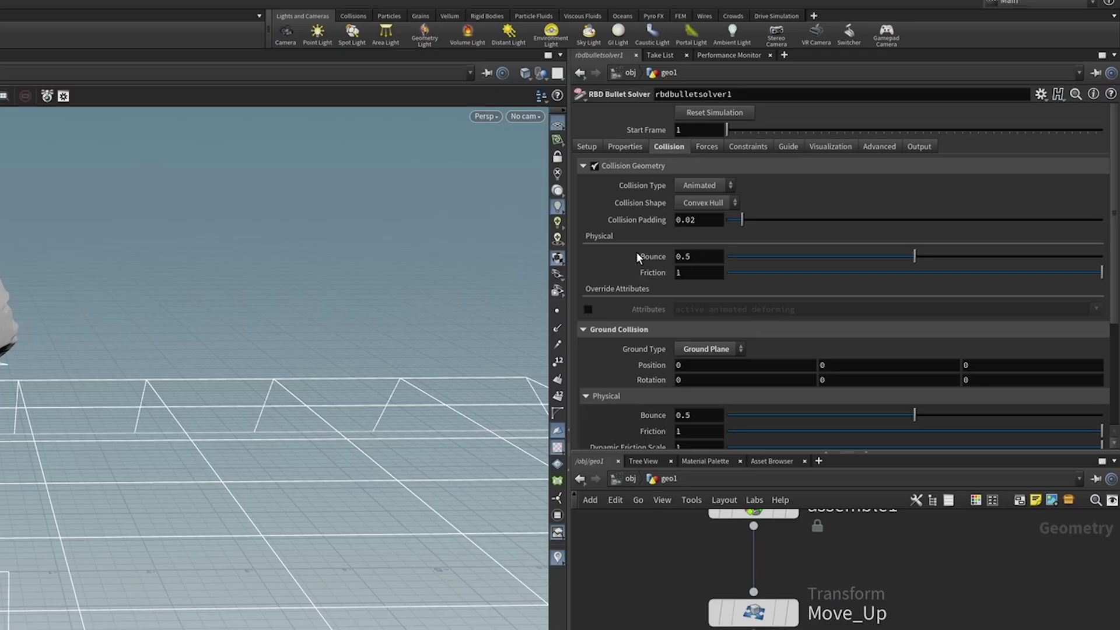
drag(924, 182, 785, 179)
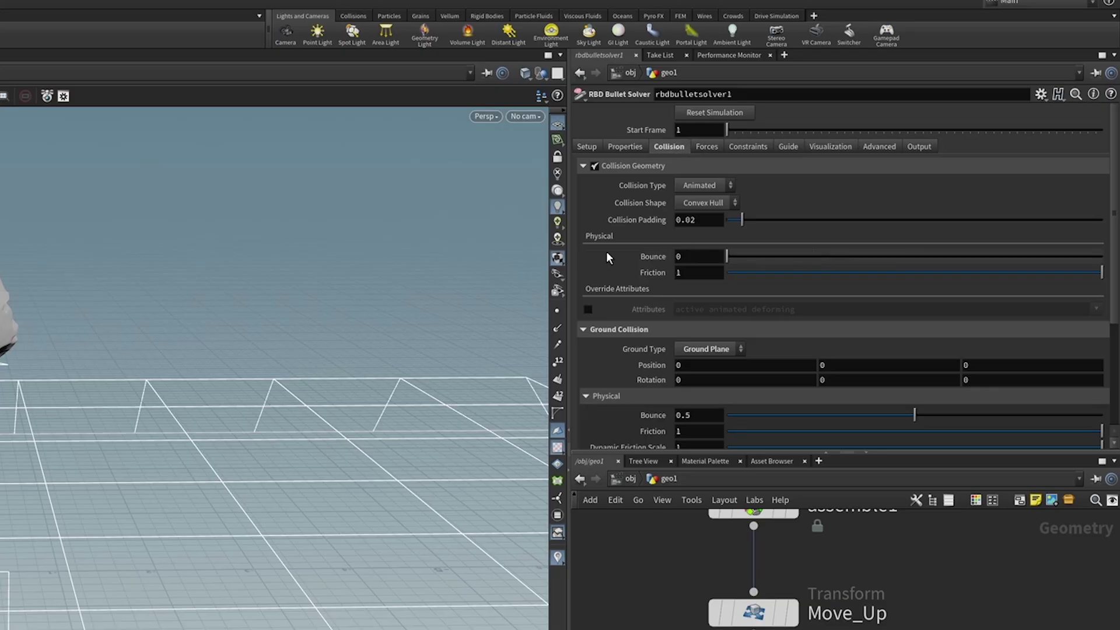
Step: Set the solver pieces' Bounce to 0, play the simulation and return it to the first frame
click(612, 149)
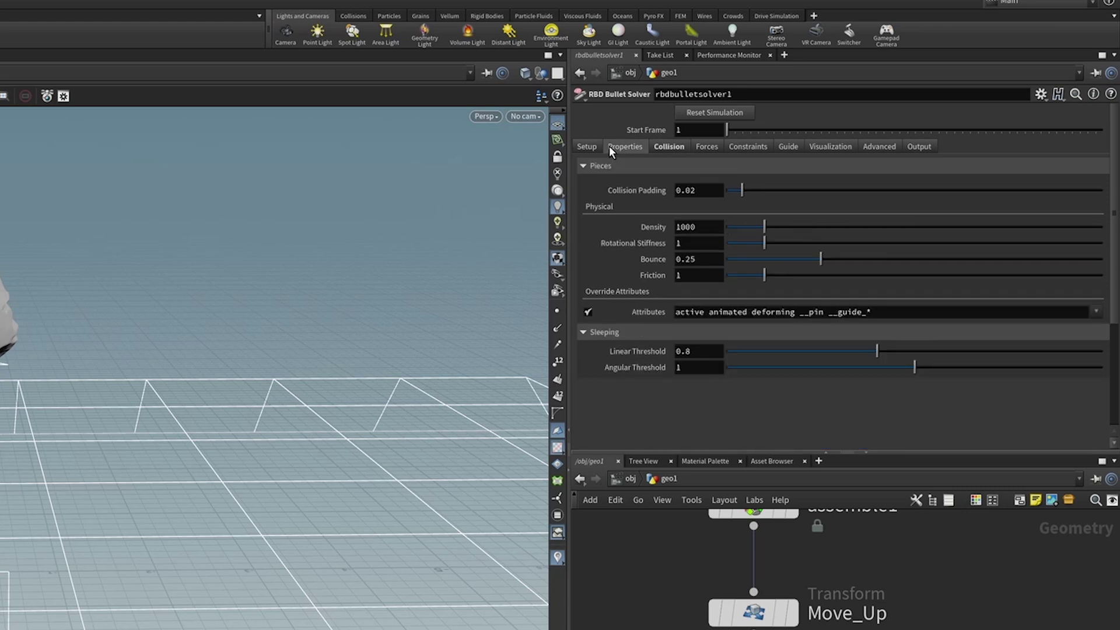
drag(821, 259, 727, 259)
key(Up)
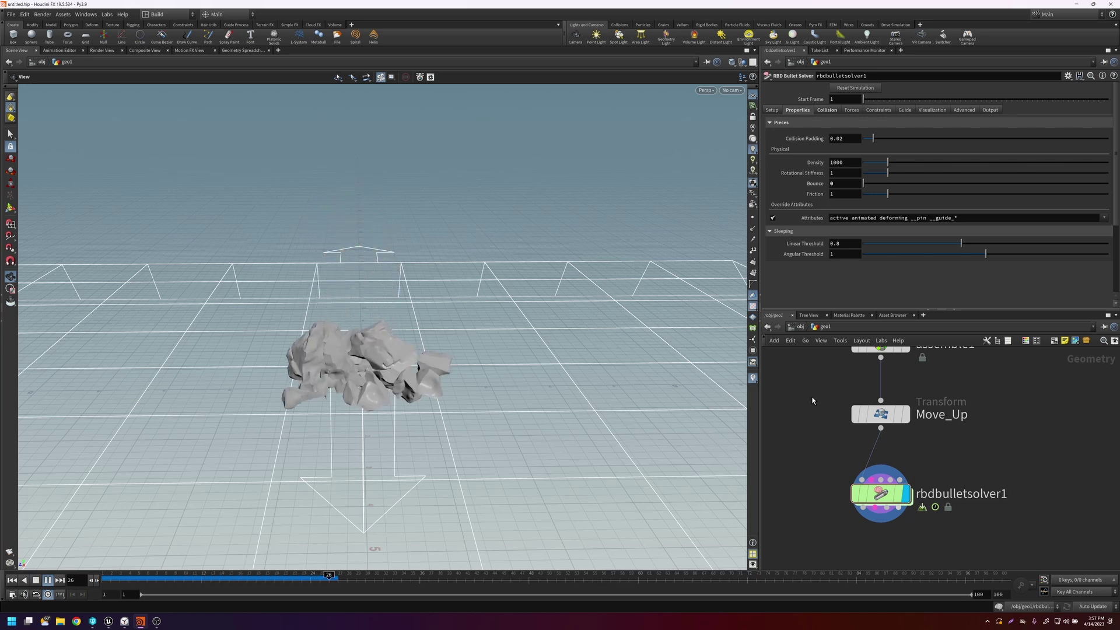
key(ctrl+Up)
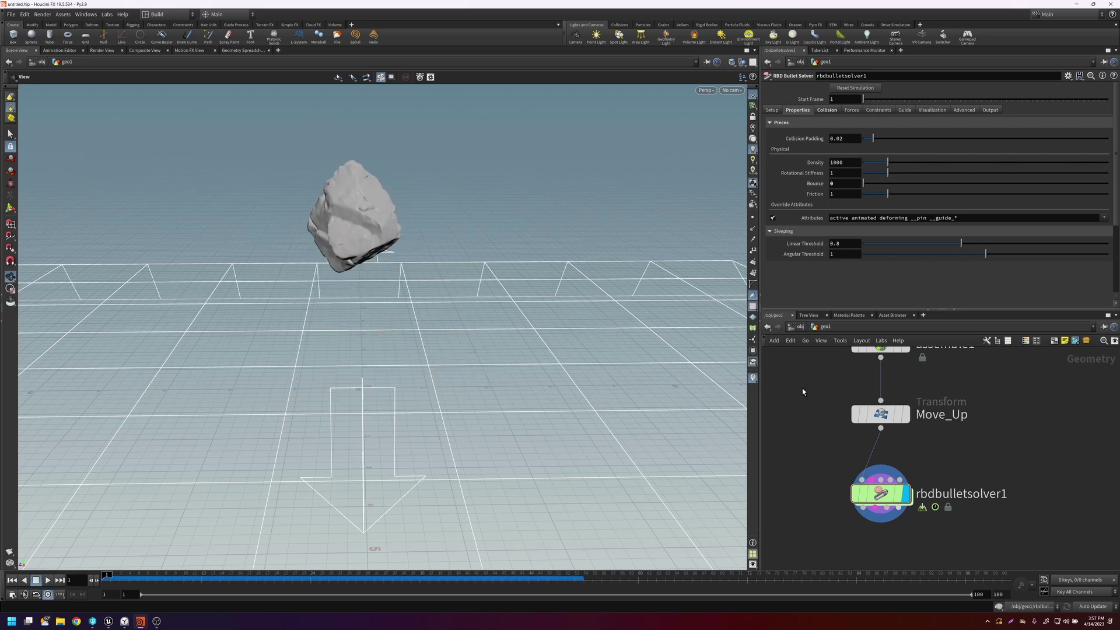
Step: Move the RBD Bullet Solver node further down to make room below Move_Up
middle_drag(807, 434, 809, 399)
drag(882, 458, 883, 521)
middle_drag(908, 474, 899, 459)
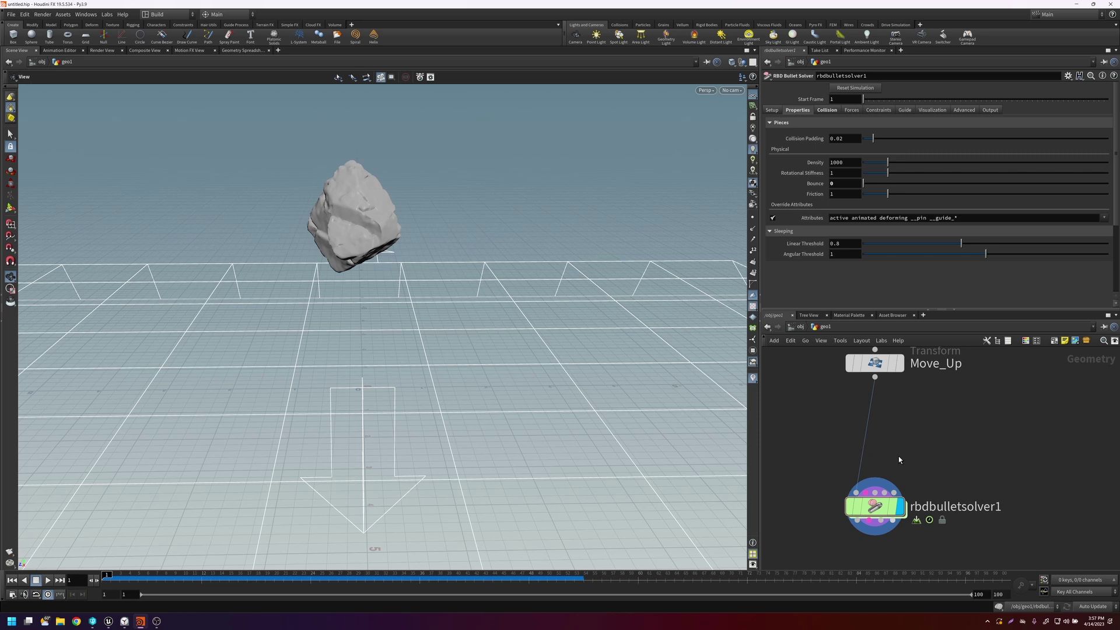
middle_drag(895, 445, 879, 437)
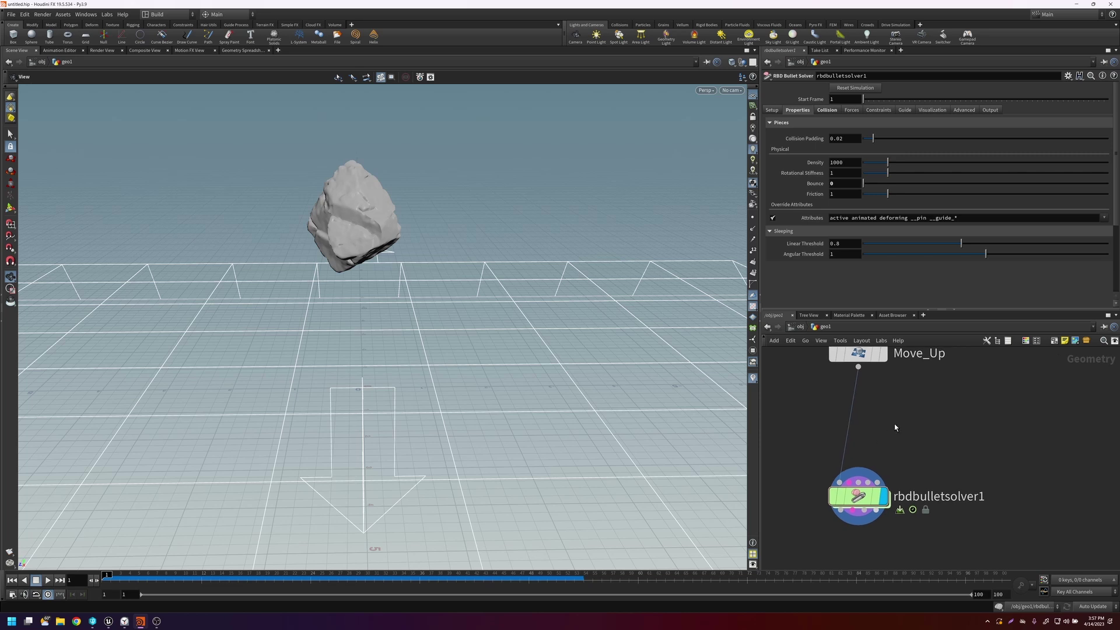
Step: Branch a displayed Add node off Move_Up and enable Delete Geometry But Keep the Points
middle_drag(947, 394, 927, 437)
key(Tab)
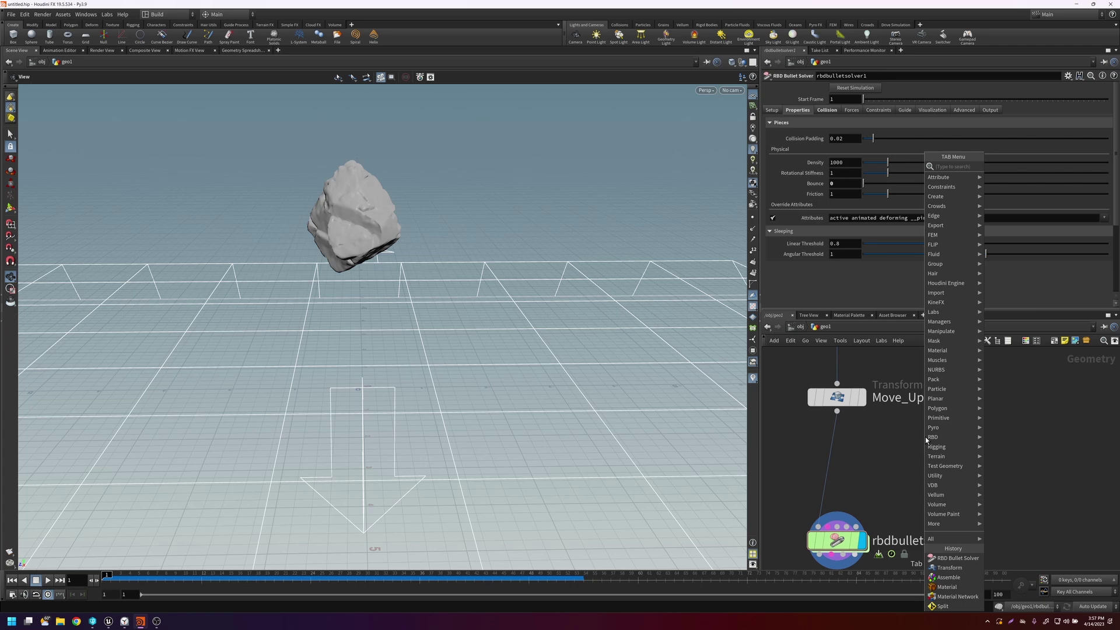
text(grid)
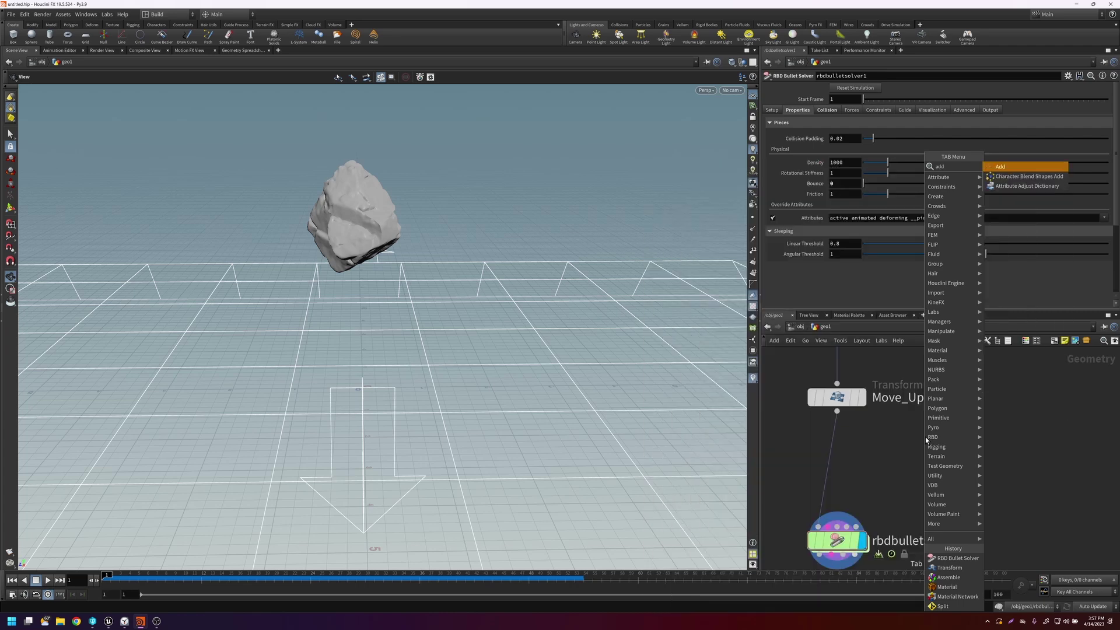
key(Return)
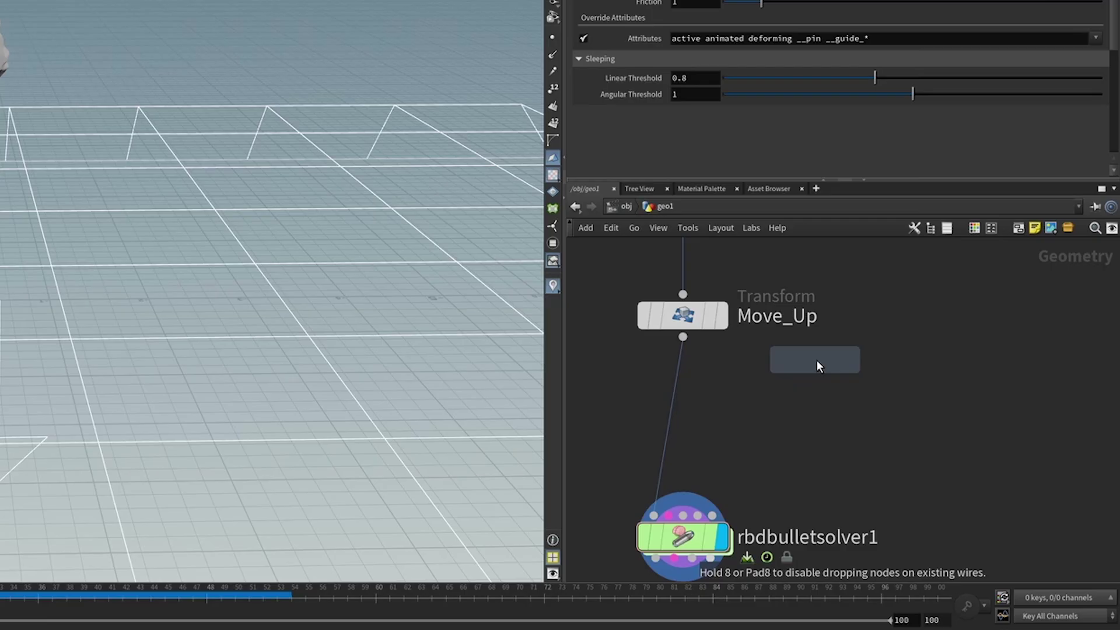
click(816, 394)
drag(815, 372, 709, 364)
click(855, 395)
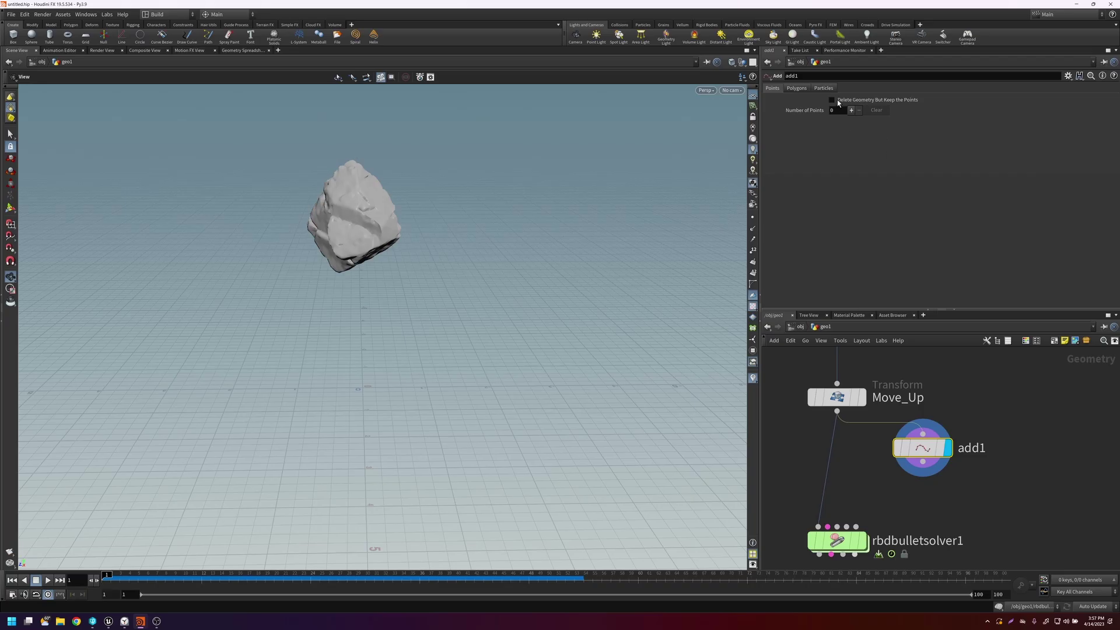
click(839, 102)
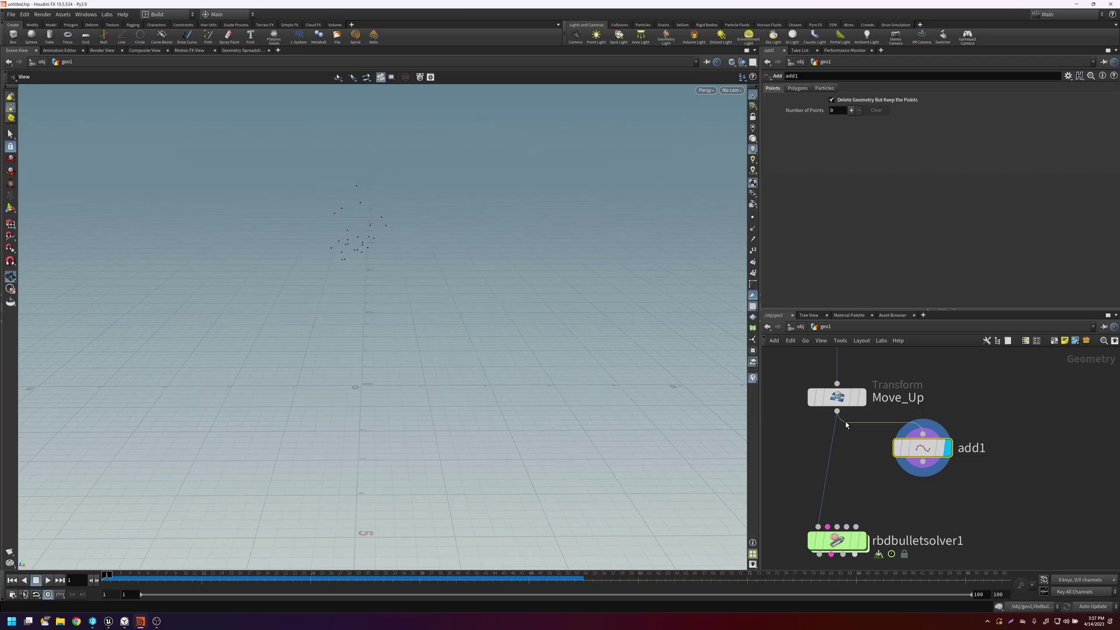
Step: Add a Connect Adjacent Pieces node below add1, wire add1 into it, and display it
middle_drag(972, 421, 954, 368)
drag(820, 485, 820, 560)
middle_drag(855, 493, 860, 475)
key(Tab)
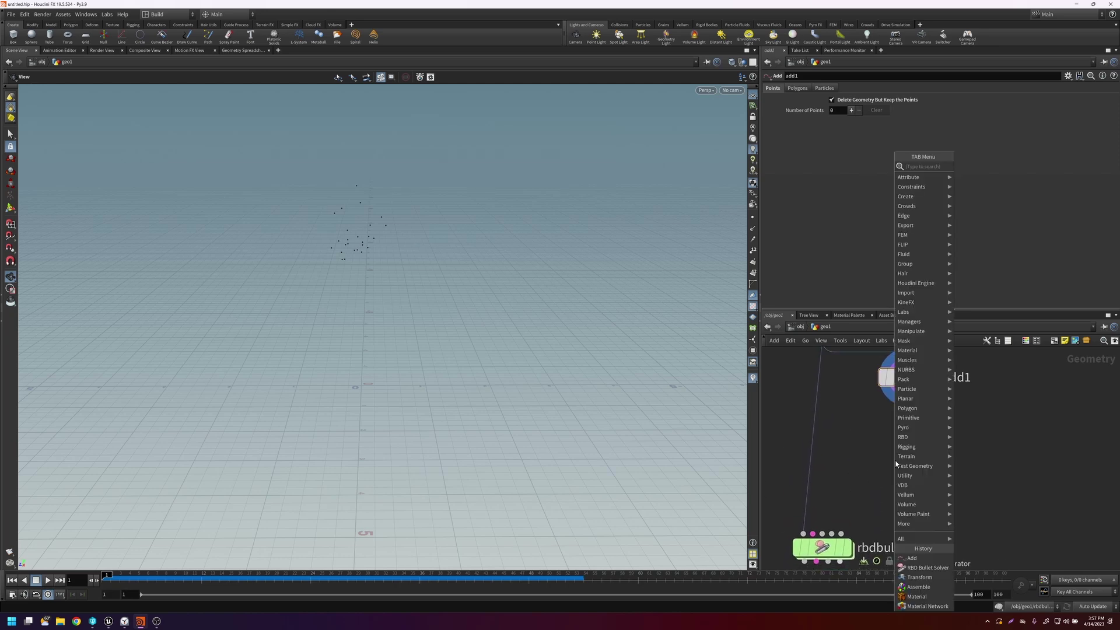
text(conne)
key(Down)
key(Return)
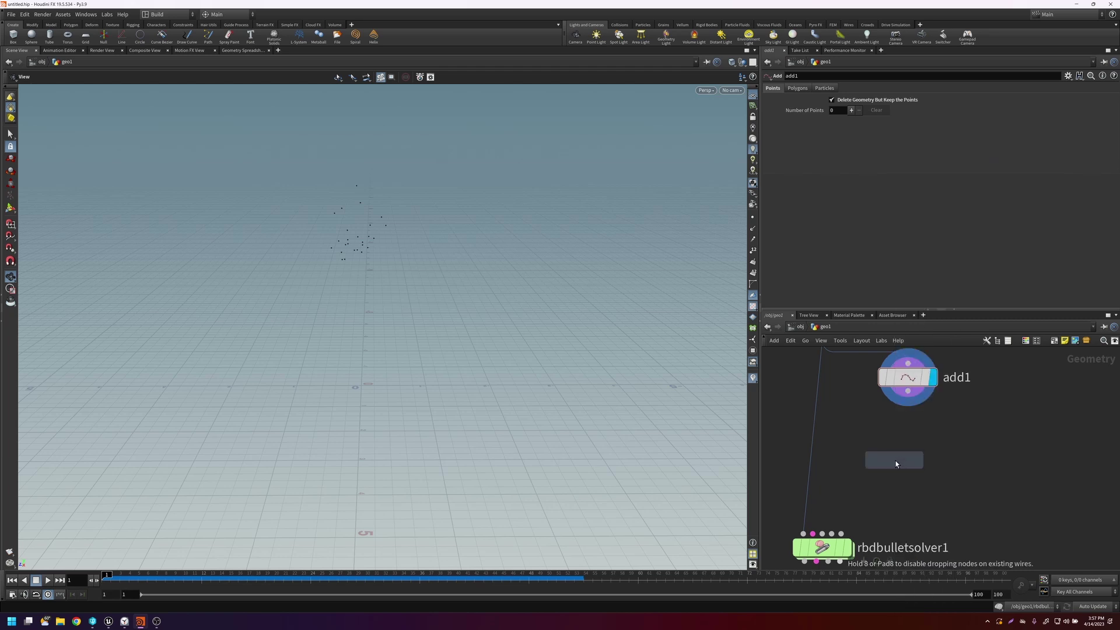
click(909, 446)
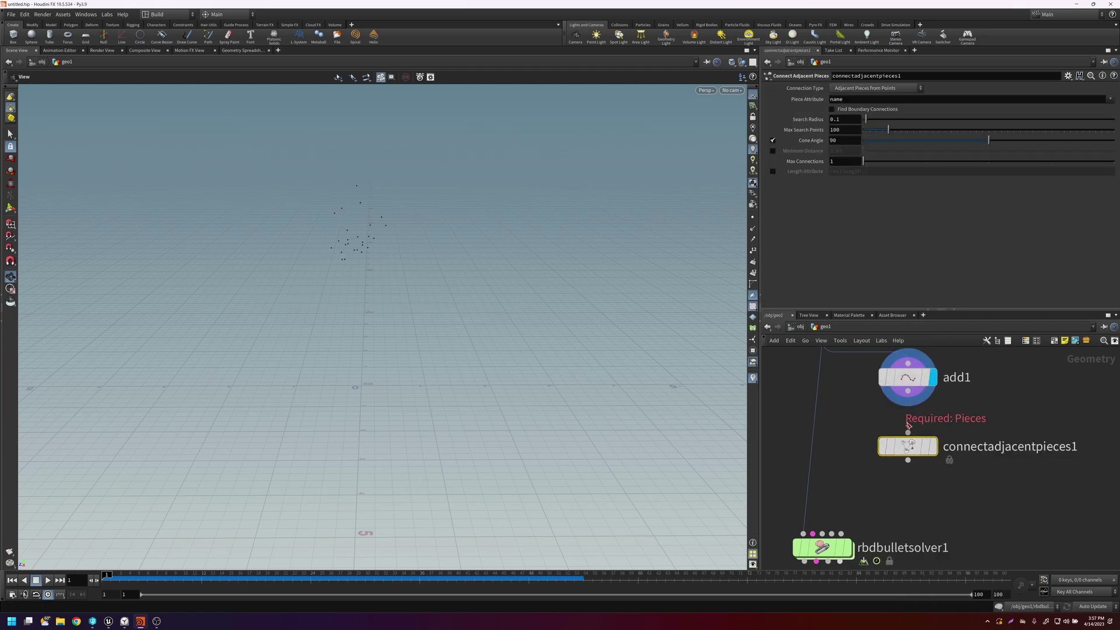
key(r)
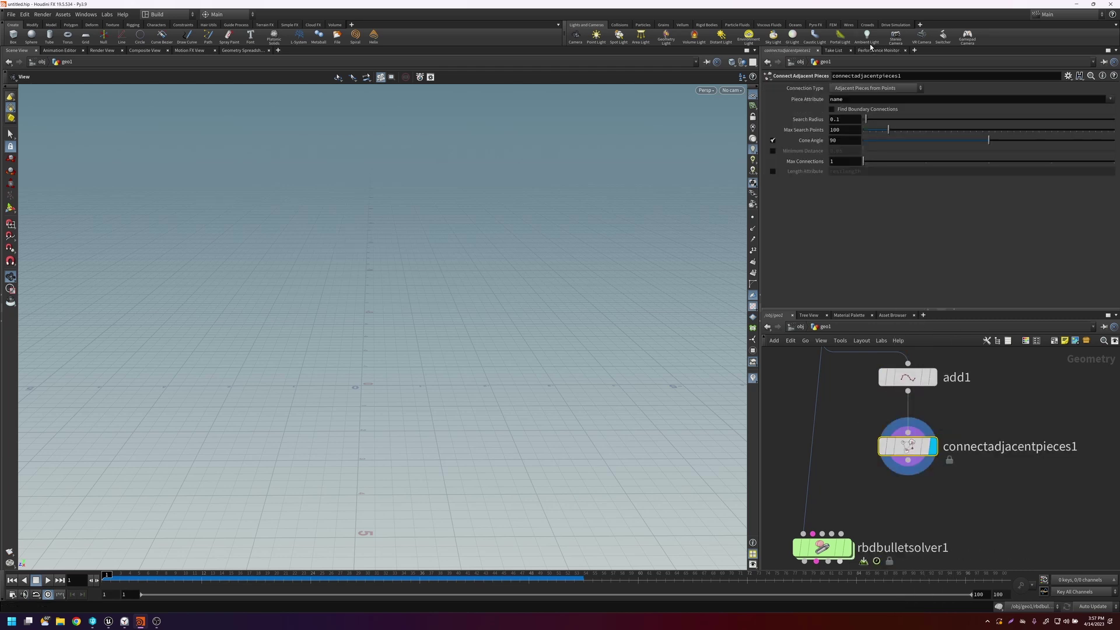
Step: Set the connection type to Adjacent Points and Max Search Points to 2
click(867, 90)
click(850, 119)
double_click(847, 121)
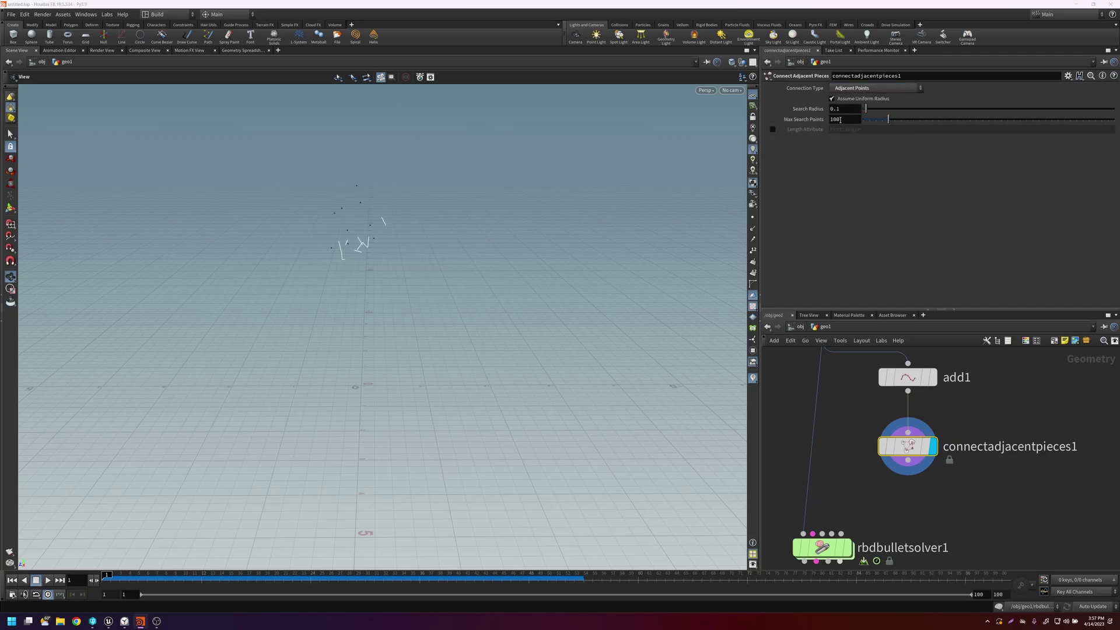
text(2)
key(Return)
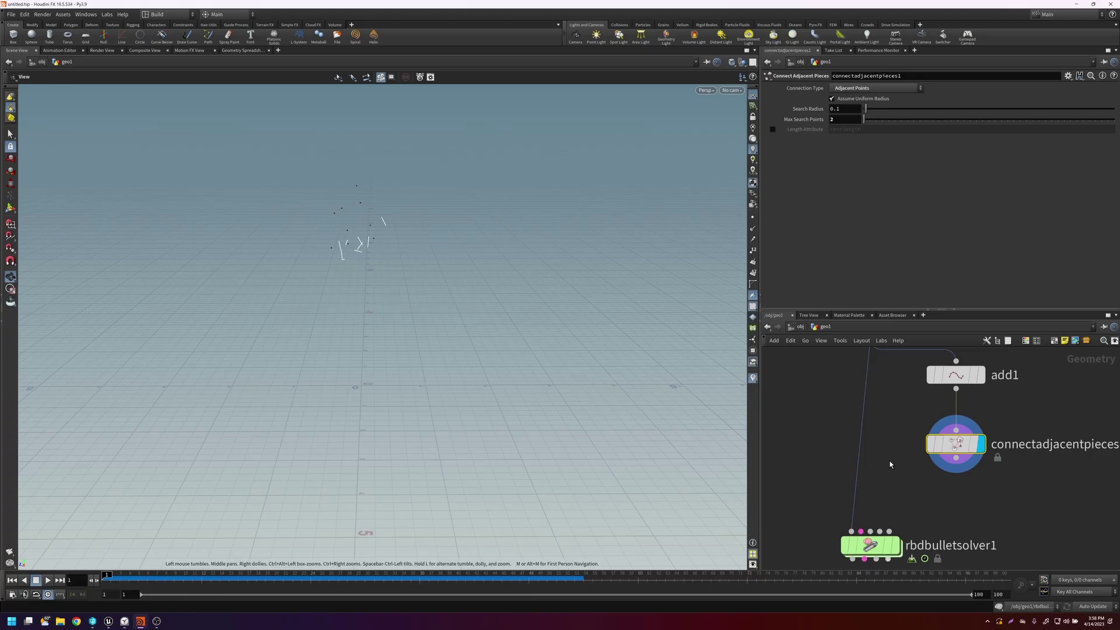
Step: Insert an RBD Constraint Properties node on the wire between Move_Up and the RBD Bullet Solver
key(Tab)
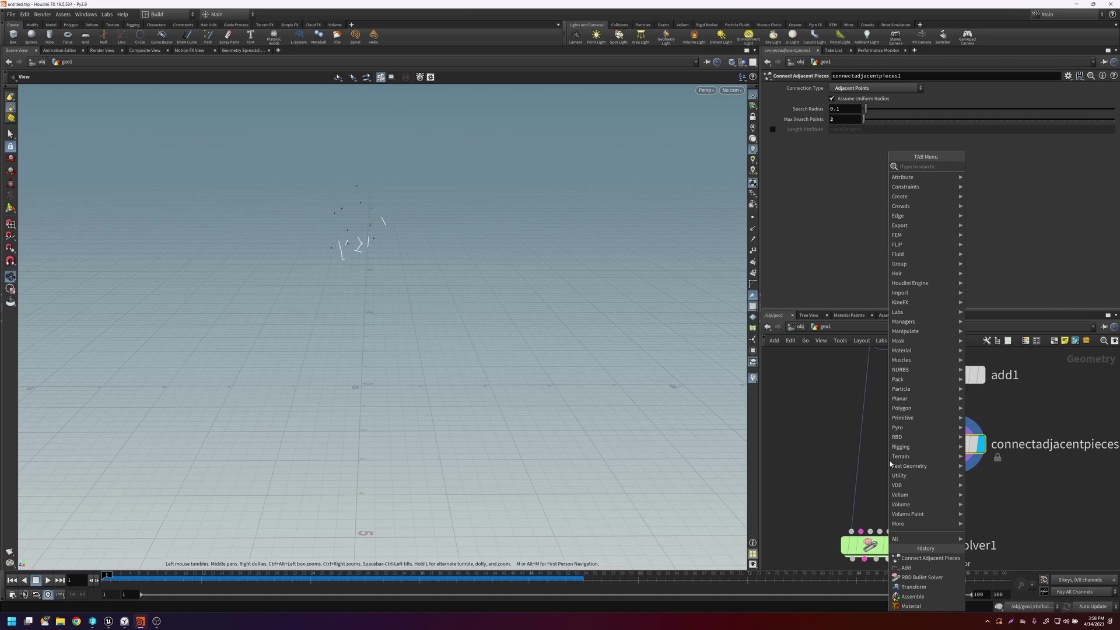
text(c)
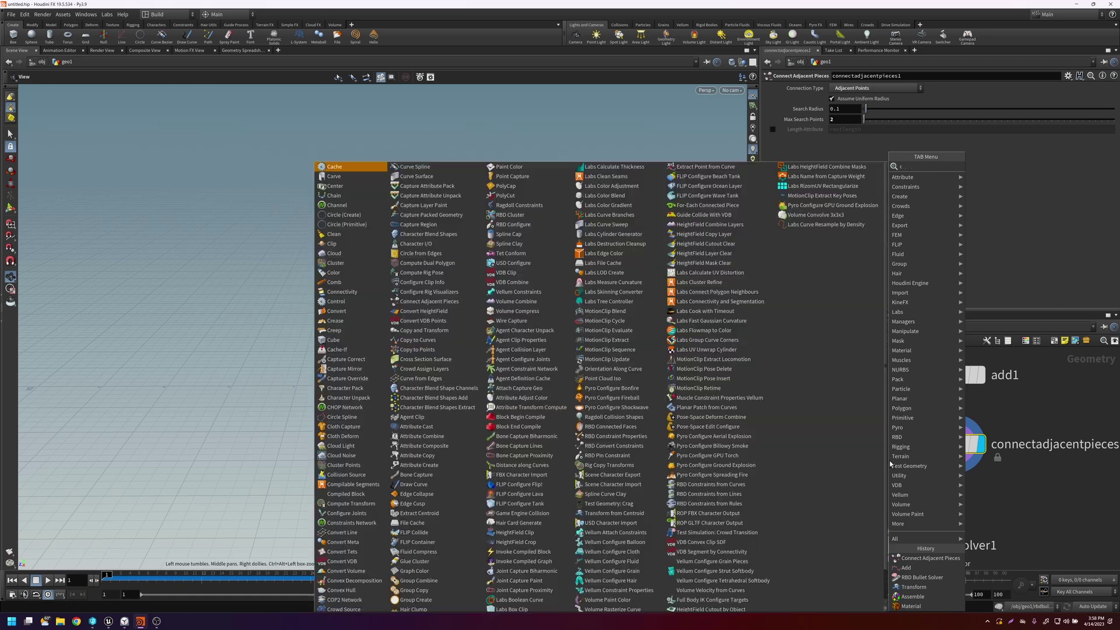
text(onstr)
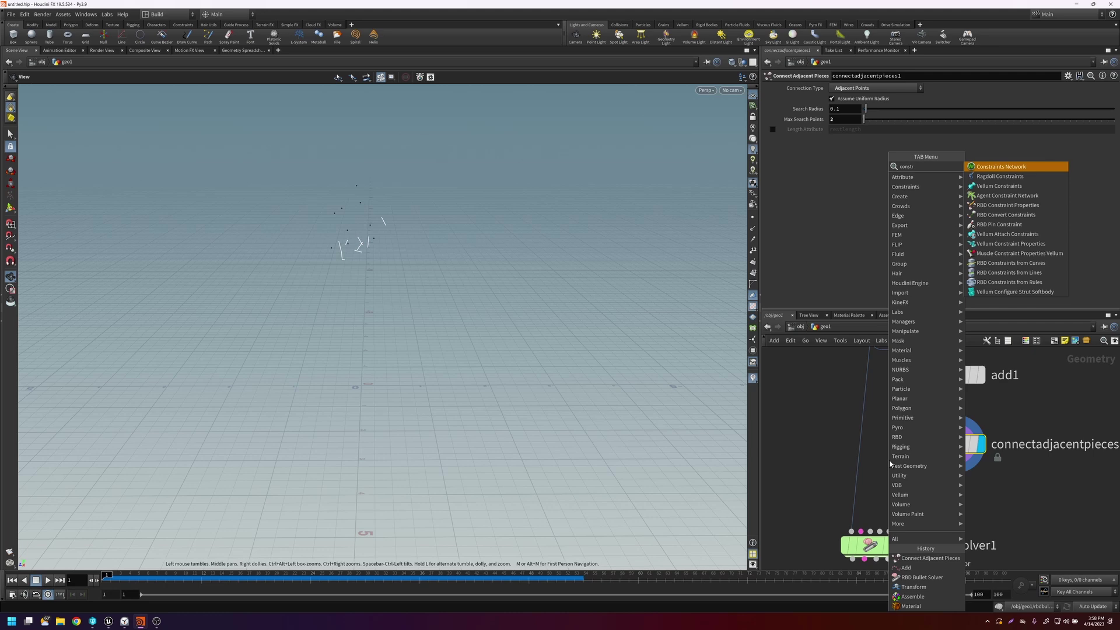
text(aintp)
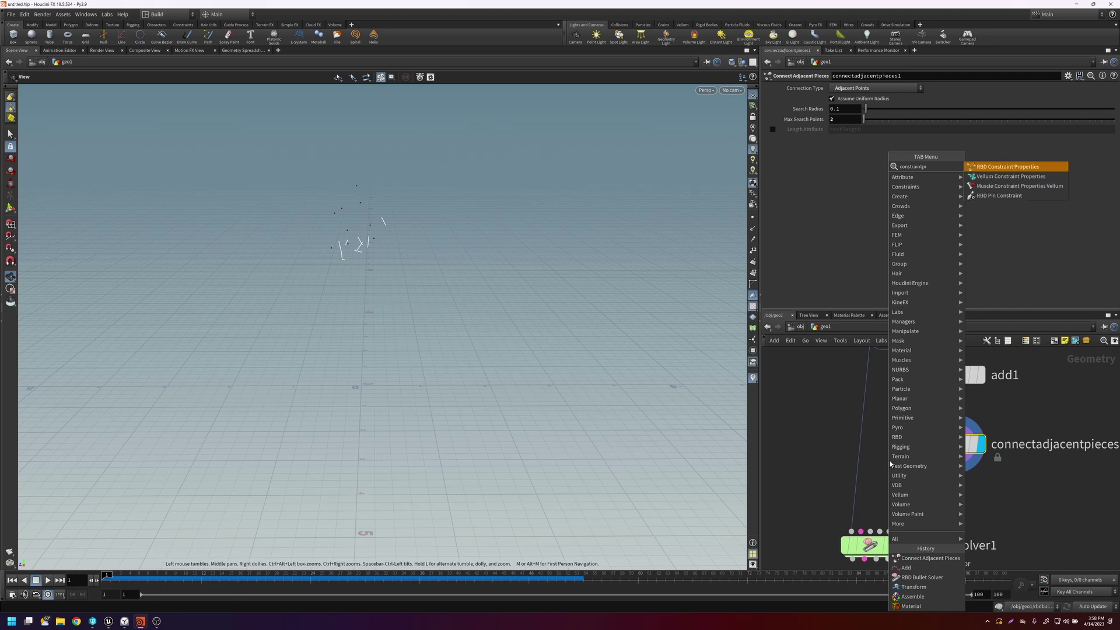
text(r)
key(Return)
click(858, 453)
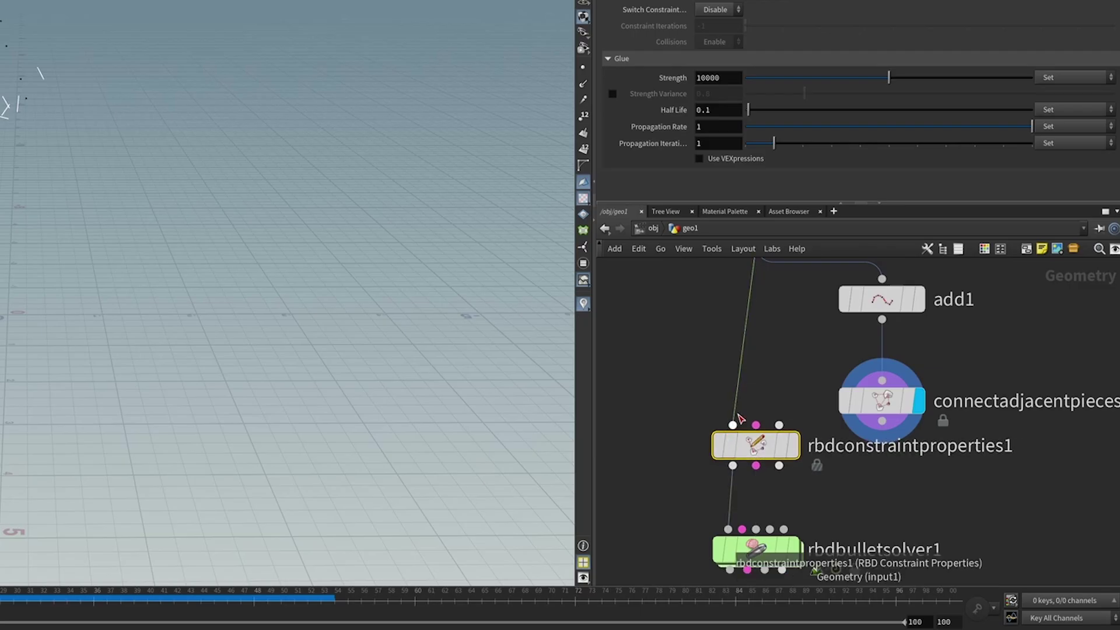
Step: Wire connectadjacentpieces1 into the constraint input of rbdconstraintproperties1, and its constraint output into the solver's constraint input
middle_drag(751, 305, 735, 399)
middle_drag(742, 473, 755, 407)
drag(747, 469, 747, 492)
click(752, 474)
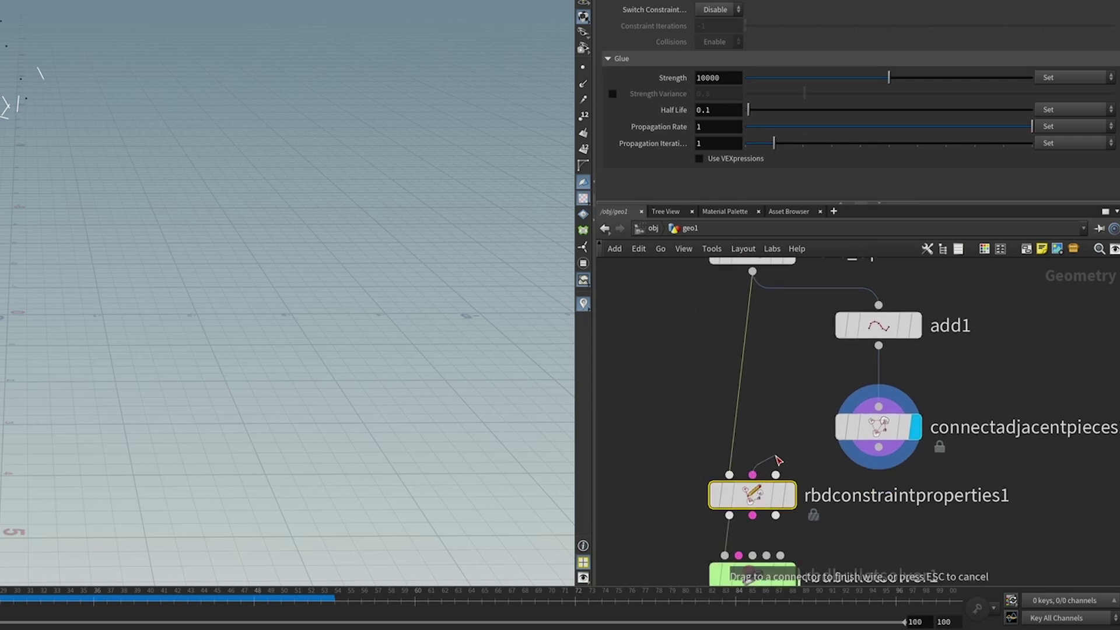
click(876, 447)
middle_drag(820, 421, 833, 300)
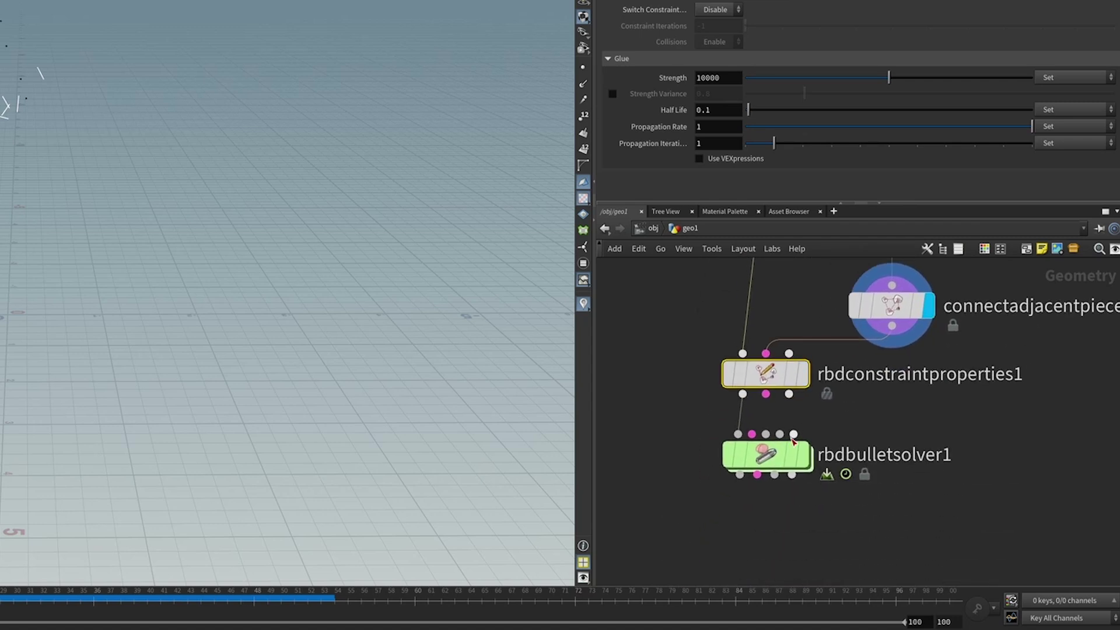
click(754, 436)
click(766, 395)
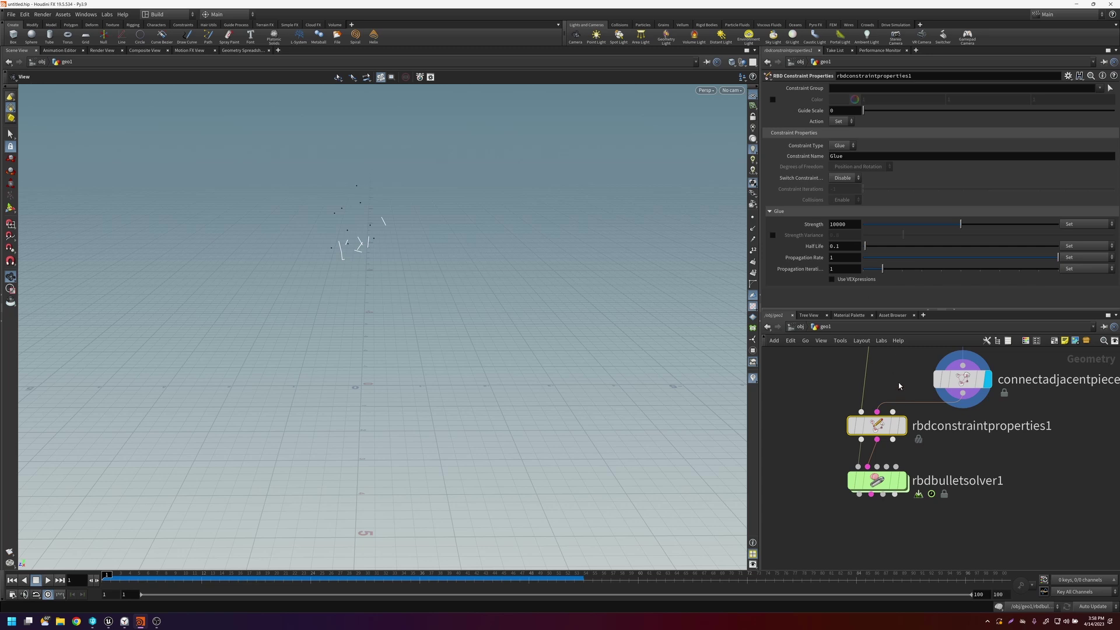
Step: Set the glue constraint Strength to 5000, then display the RBD Bullet Solver and play the simulation
middle_drag(899, 384, 898, 379)
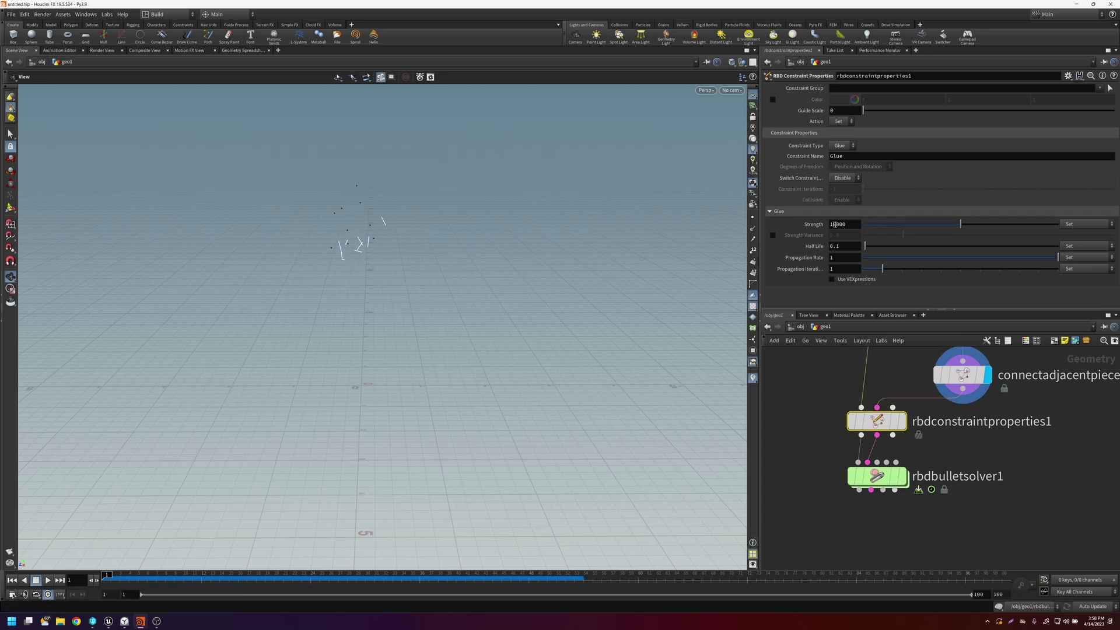
key(Return)
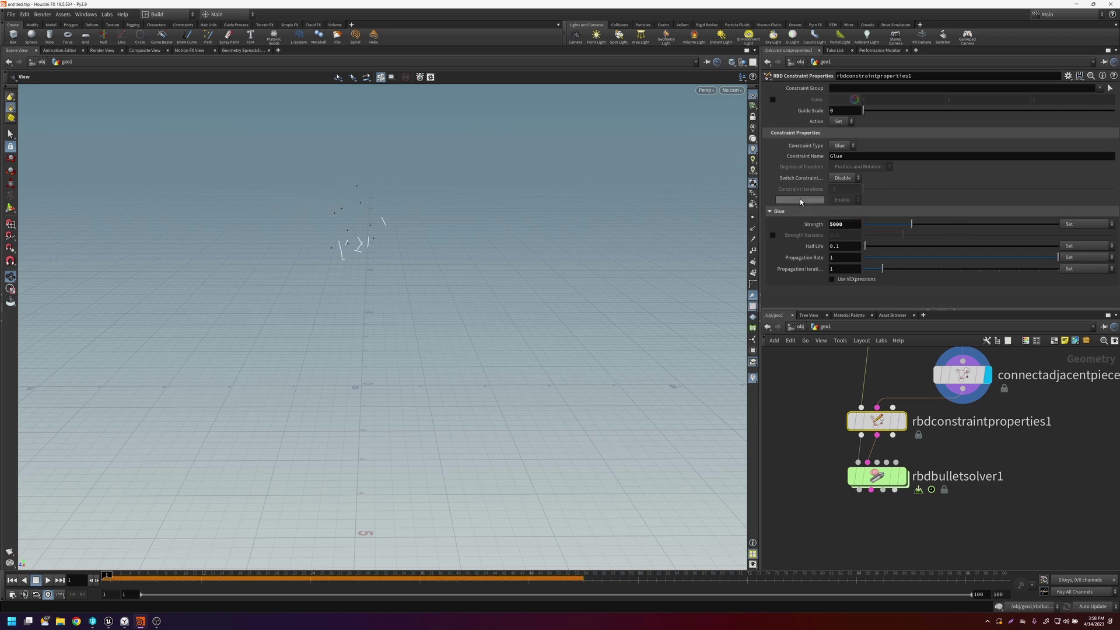
click(901, 480)
click(878, 477)
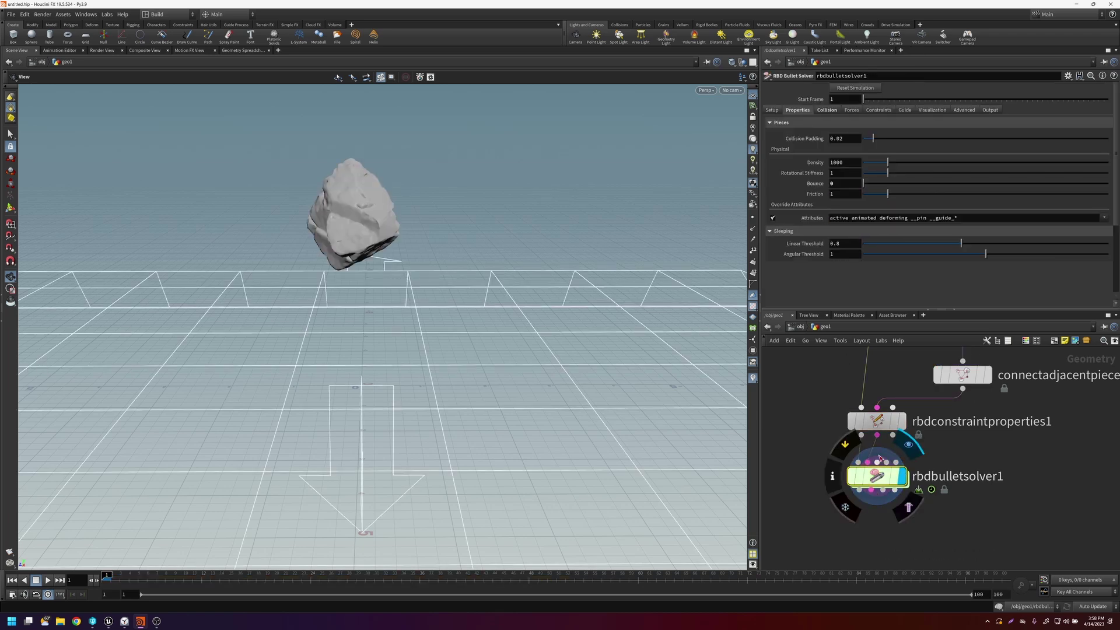
click(817, 425)
key(Up)
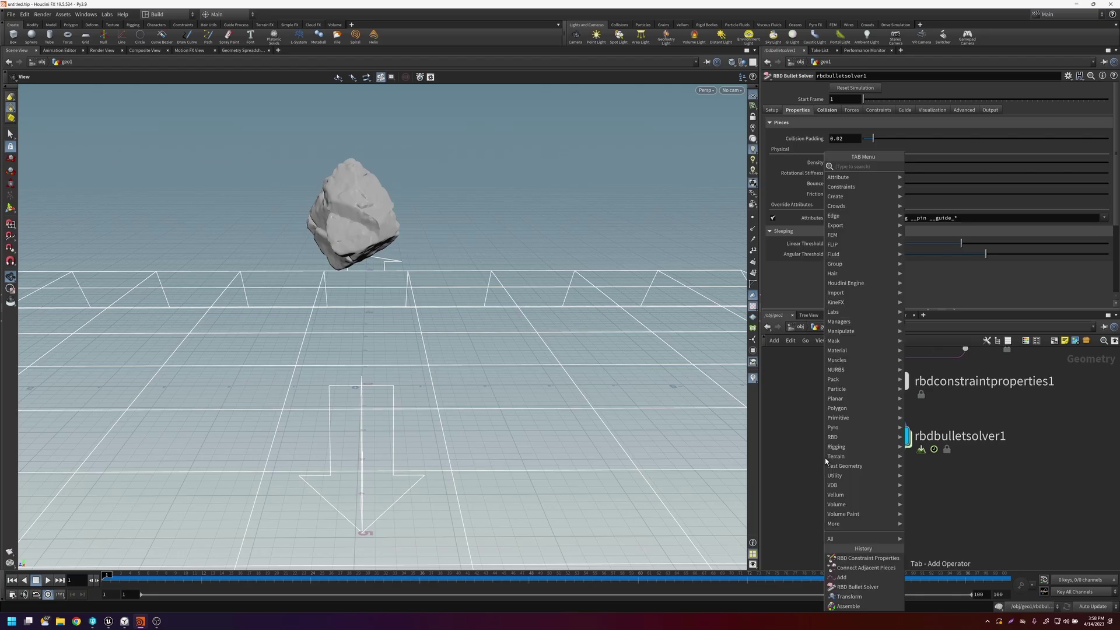
Step: Add a Transform node below the solver, connect and display it, and set its Uniform Scale to 100
text(tran)
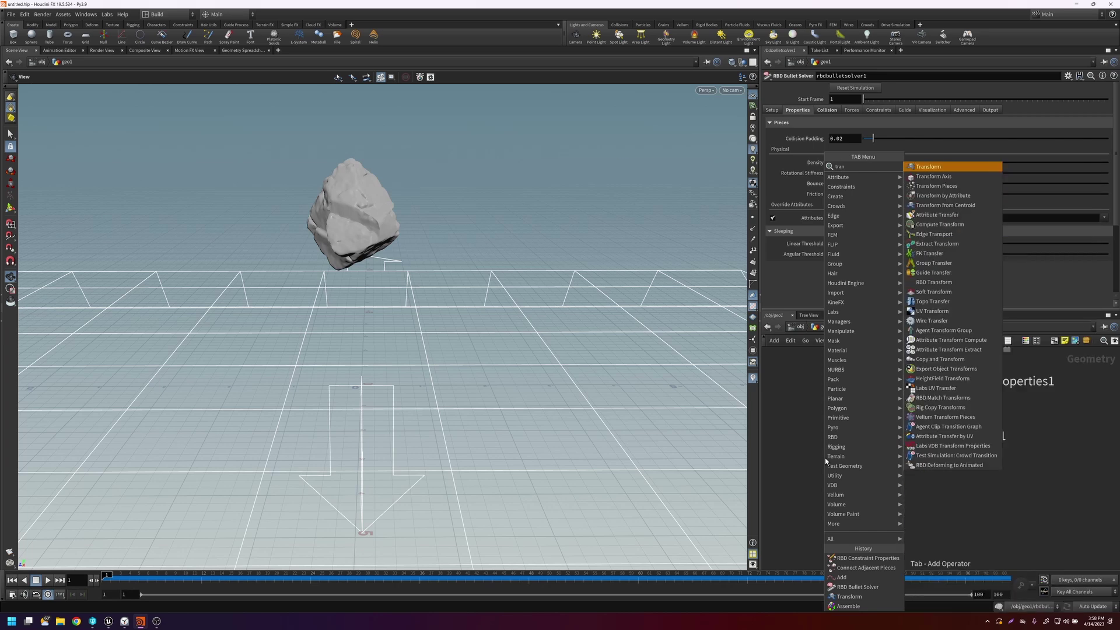
key(Return)
click(877, 500)
middle_drag(877, 500, 883, 454)
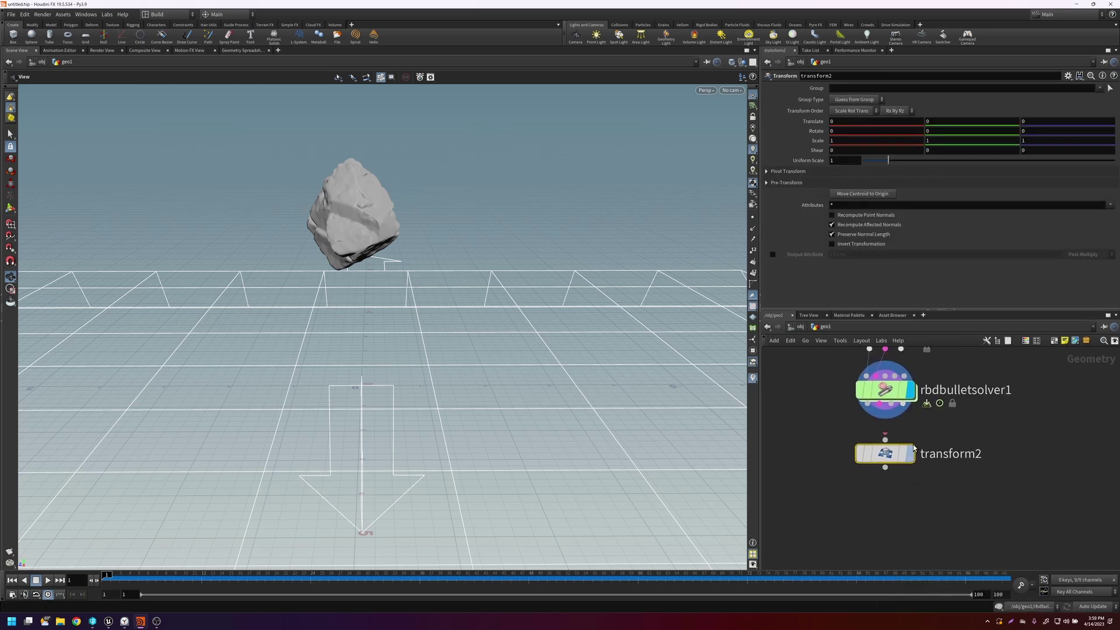
mouse_move(885, 440)
mouse_down()
mouse_move(865, 419)
mouse_move(885, 450)
mouse_up()
text(00)
key(Return)
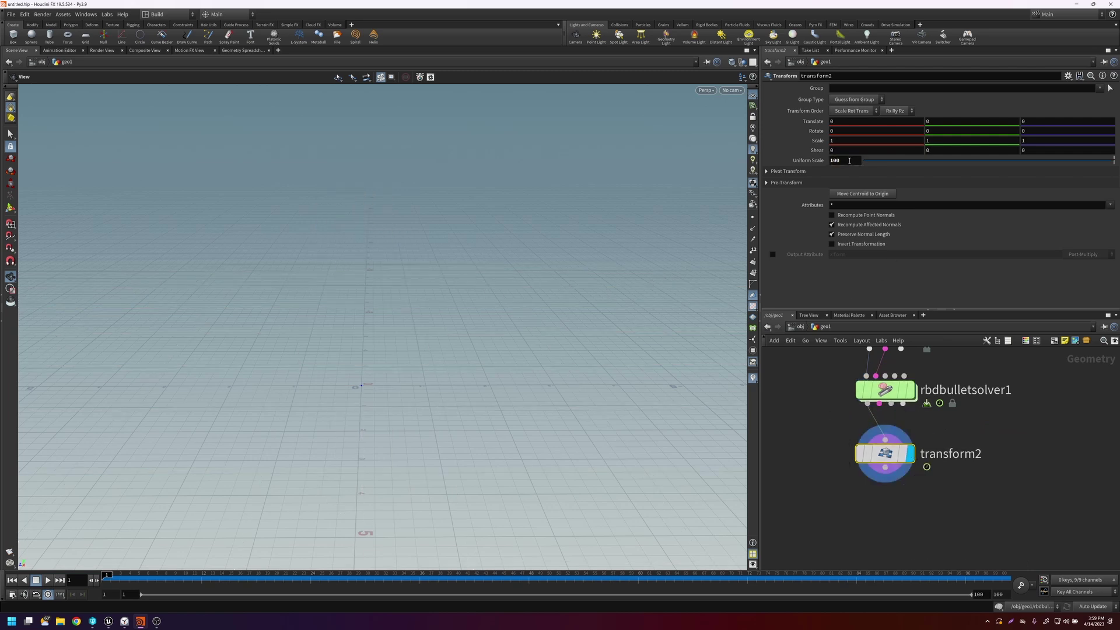
Step: Rename the new Transform node below the solver to Scale_Up
middle_drag(942, 458, 946, 418)
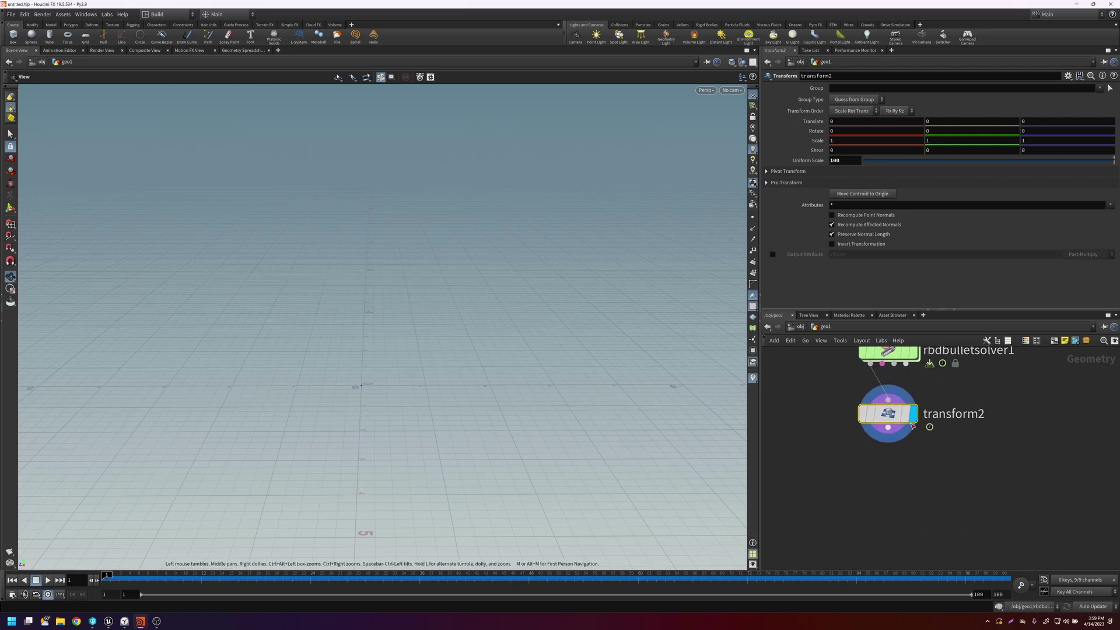
double_click(946, 414)
key(BackSpace)
key(BackSpace)
key(BackSpace)
key(BackSpace)
text(S)
key(Delete)
key(Delete)
key(Delete)
key(Delete)
key(Delete)
key(Delete)
text(cale_Up)
key(Return)
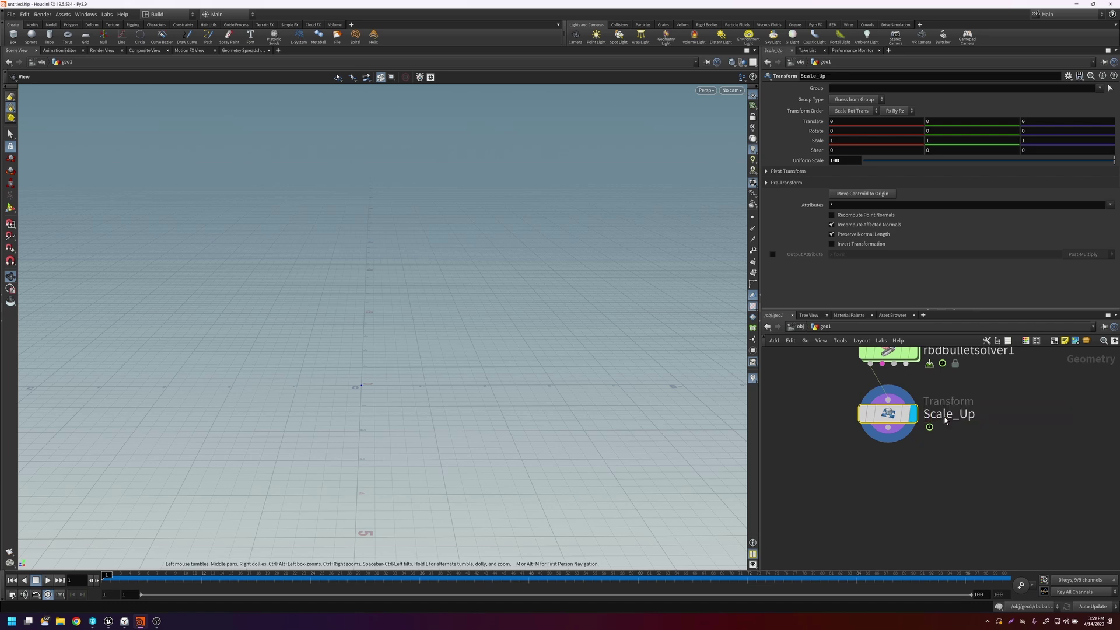
Step: Add a Null node below Scale_Up, connected to its output
key(Tab)
text(null)
key(Return)
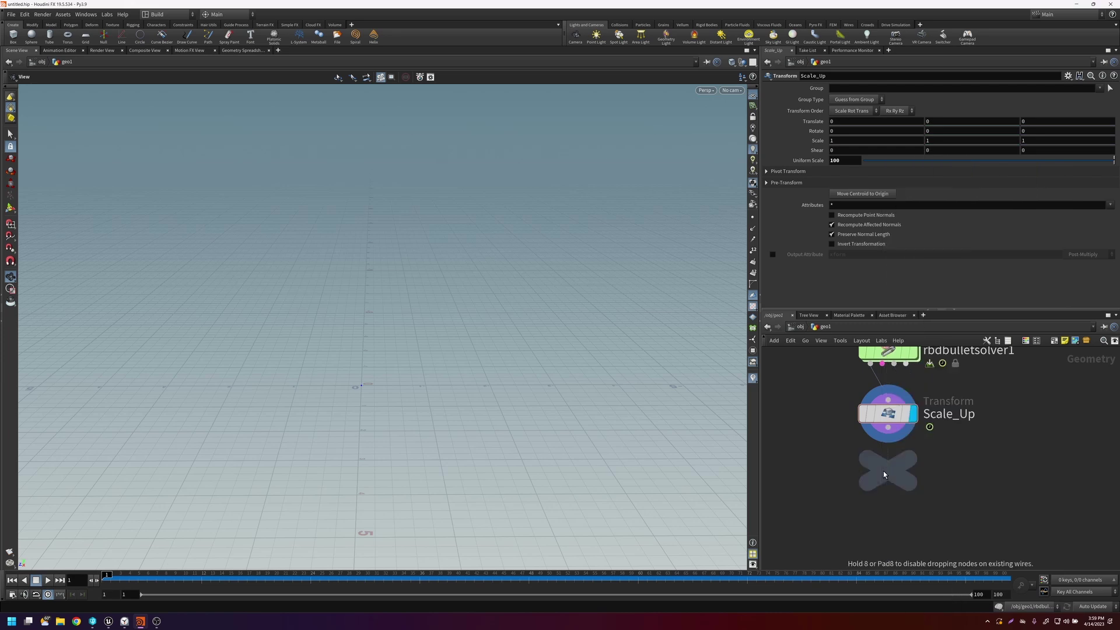
click(895, 494)
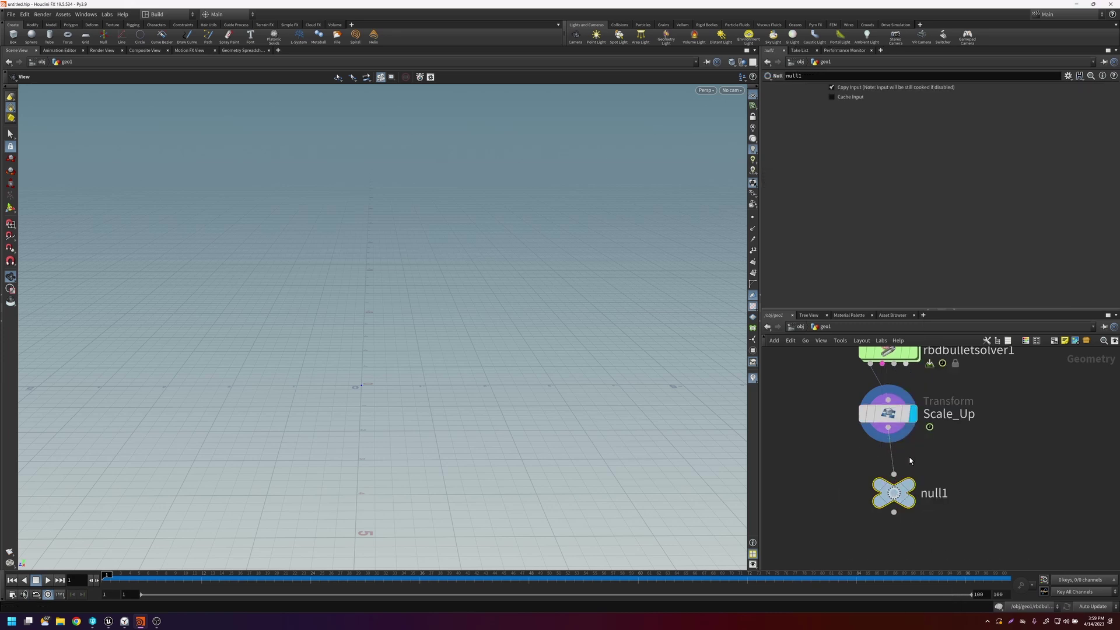
Step: Rename the Null node to OUT, colour it black, align it under Scale_Up, and display it
double_click(930, 494)
double_click(930, 495)
text(OUT)
key(Return)
key(c)
click(1081, 566)
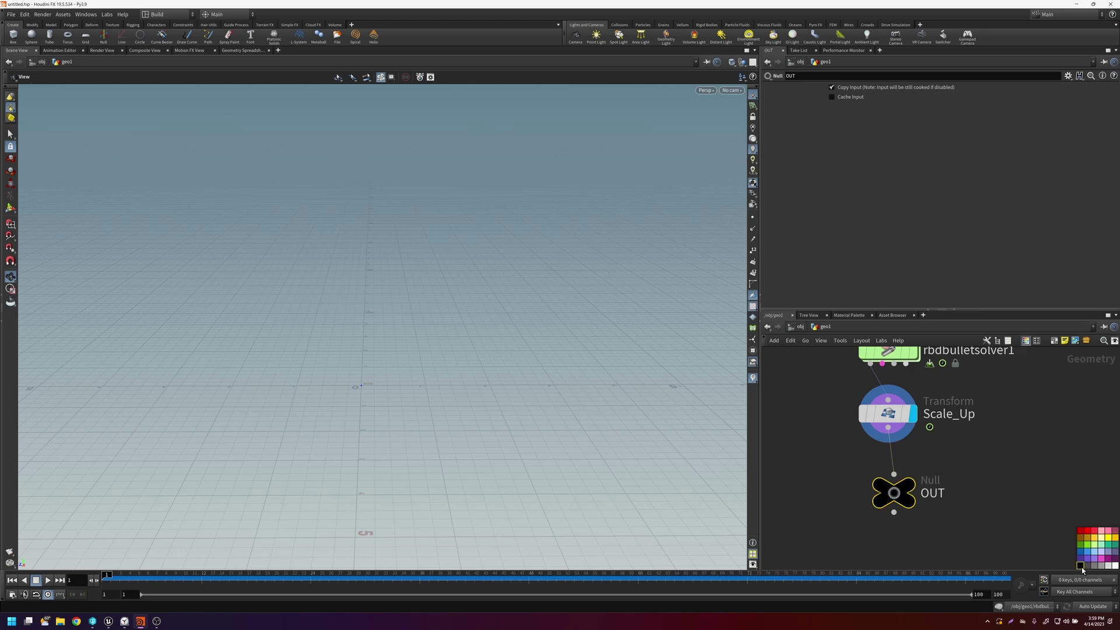
drag(895, 500, 889, 501)
click(849, 483)
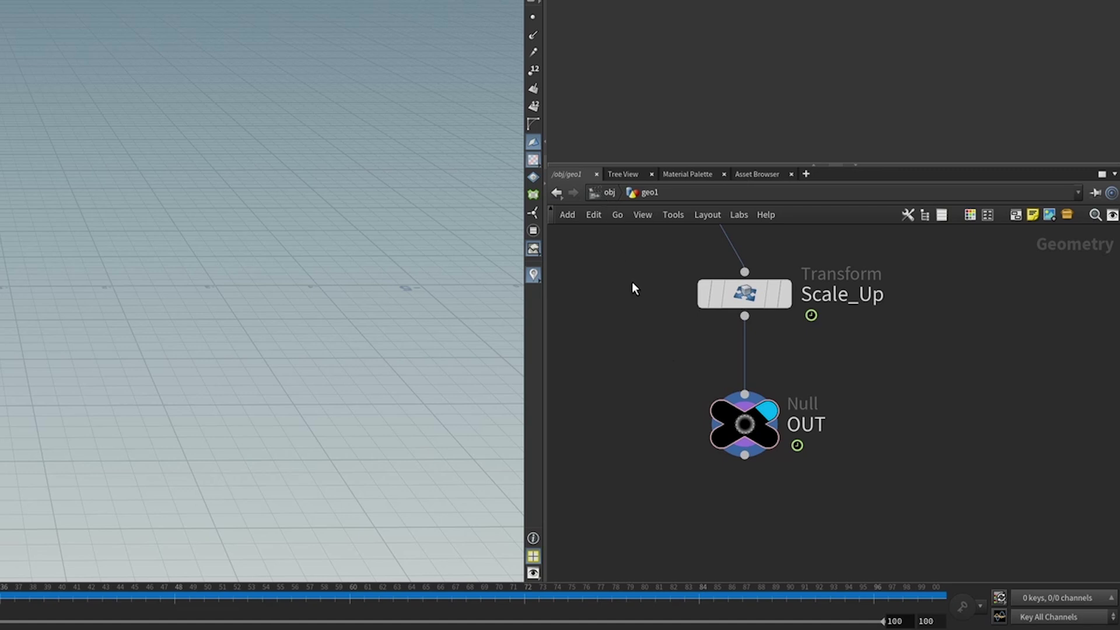
Step: Switch to the out network and add a Labs RBD to FBX node
click(604, 192)
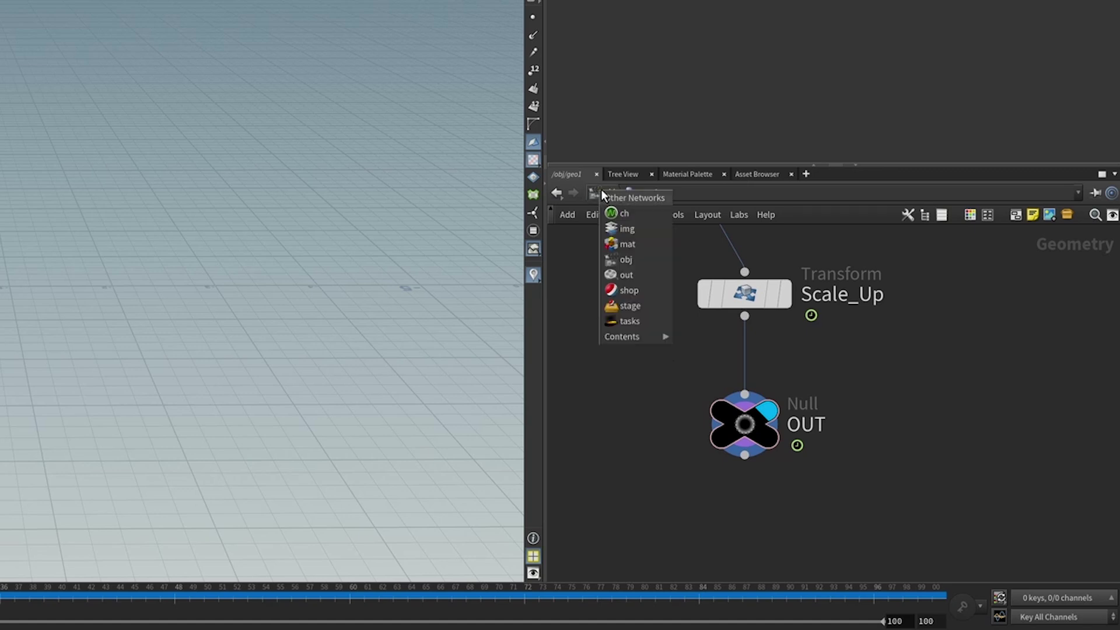
click(631, 270)
key(Tab)
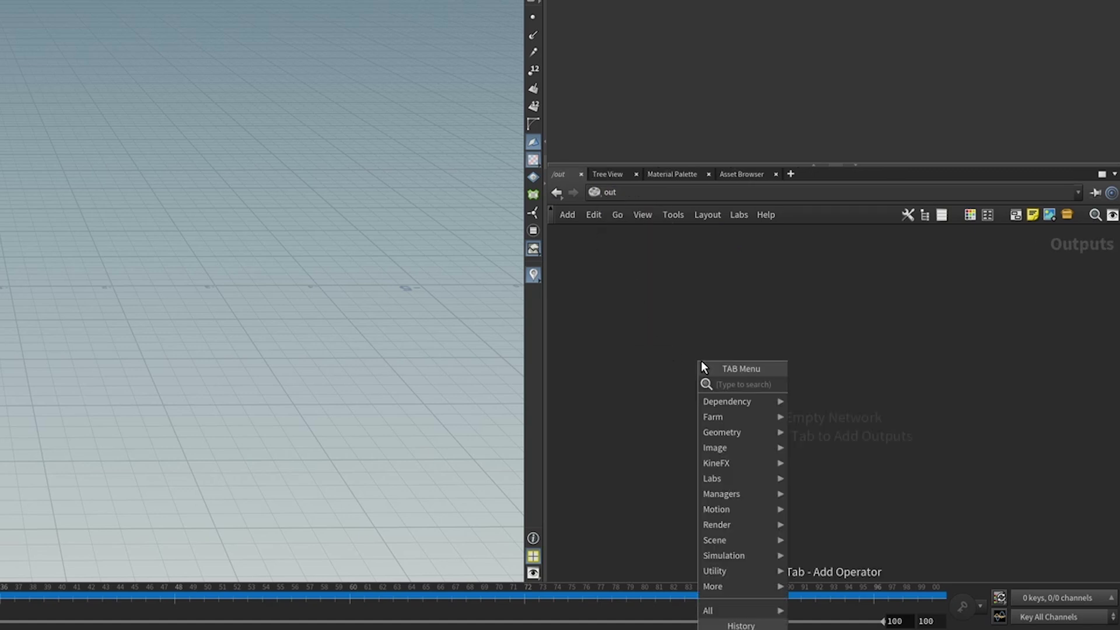
text(rb)
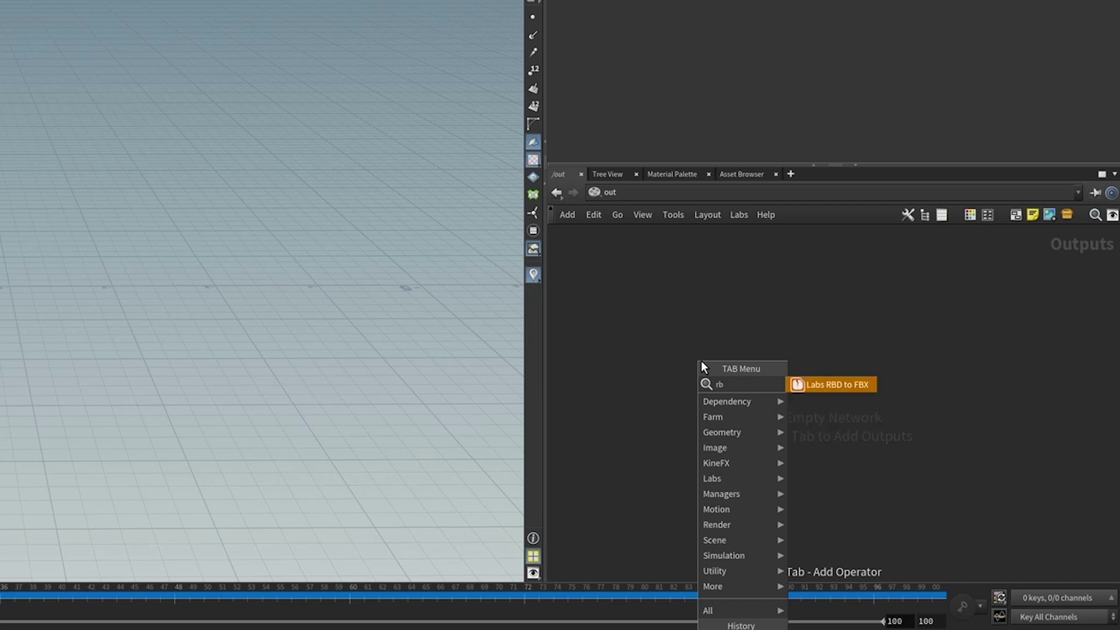
text(d)
key(Return)
click(701, 361)
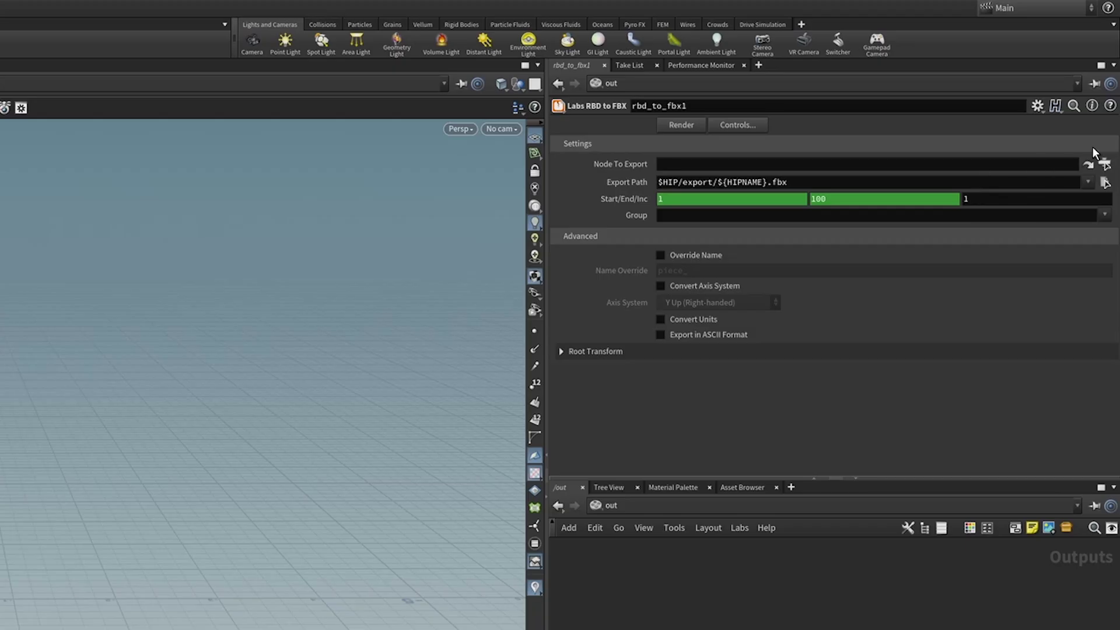
Step: Set the RBD to FBX node's Node To Export to the OUT null in geo1
click(1105, 165)
scroll(1004, 162, up, 5)
click(1013, 112)
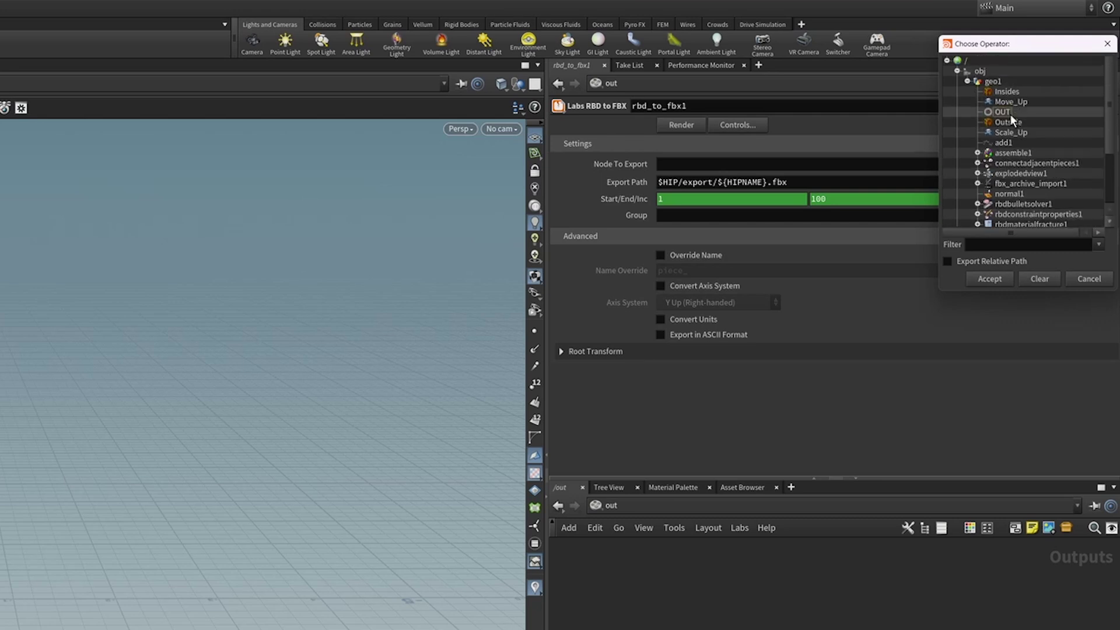
click(1004, 277)
Step: Set the Export Path to SK_Destruction.fbx in the Desktop's LevelUp/Export folder, and render the FBX
click(1104, 182)
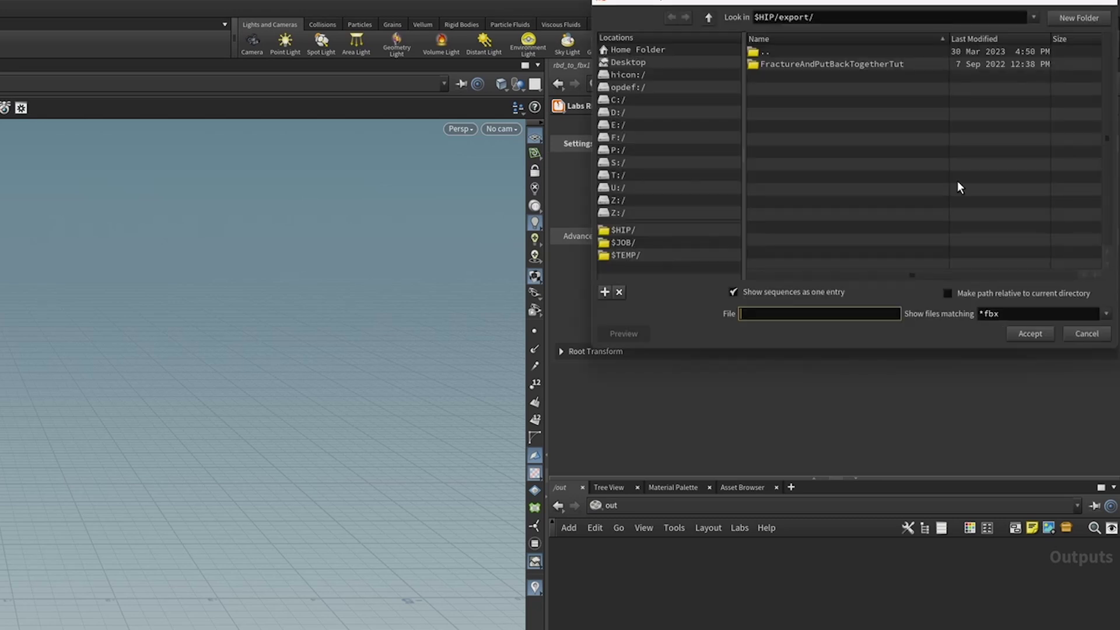
click(625, 64)
double_click(782, 64)
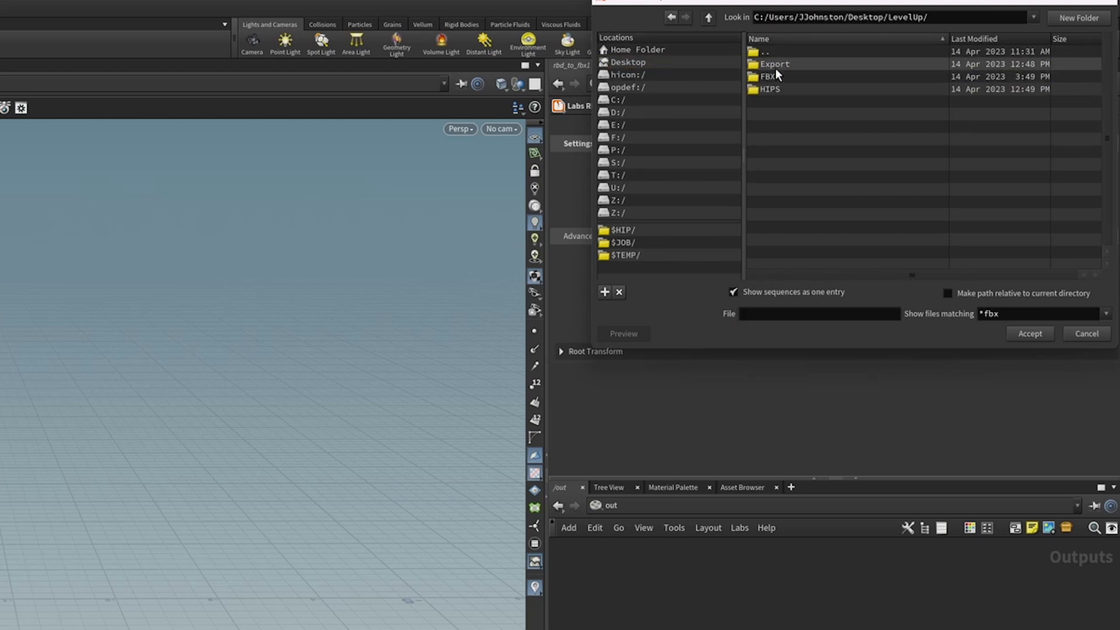
click(776, 65)
double_click(776, 65)
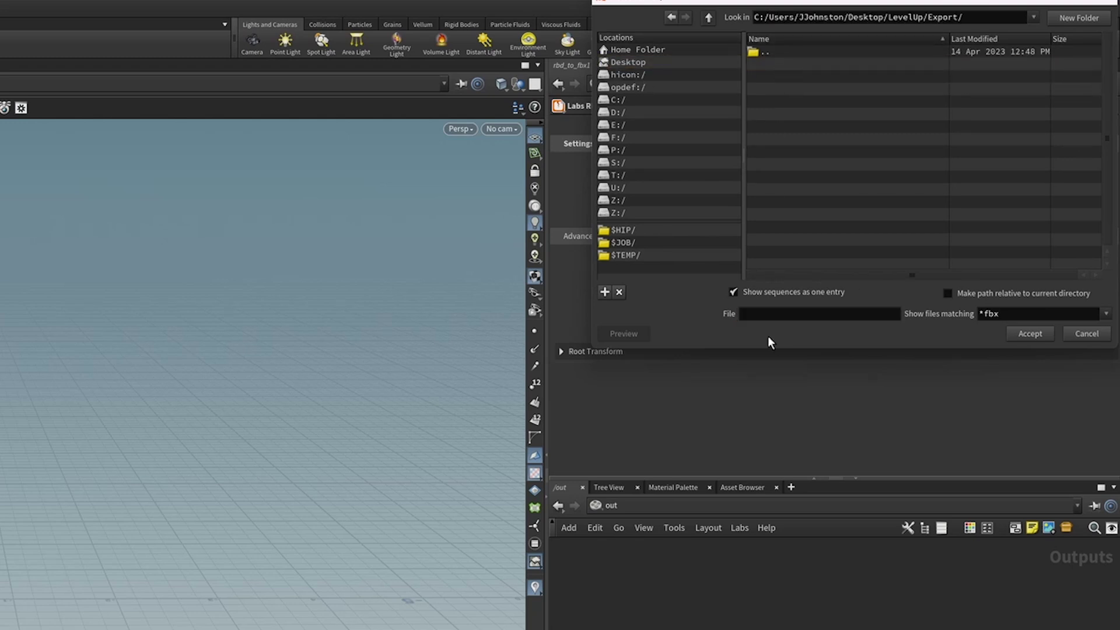
click(791, 313)
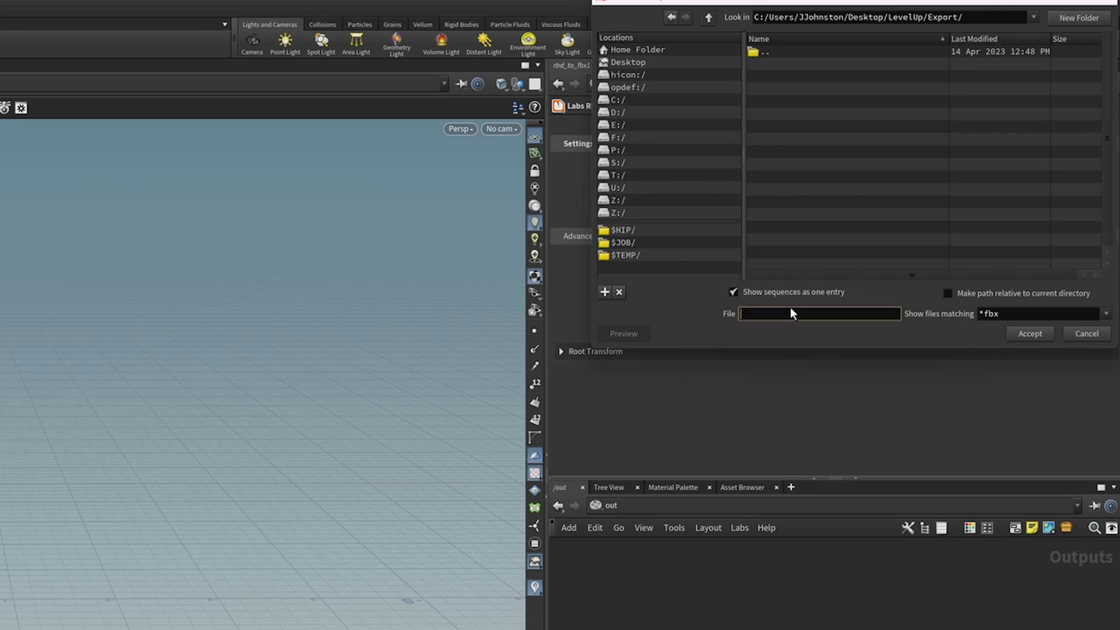
text(SK_Destruction.fbx)
key(Return)
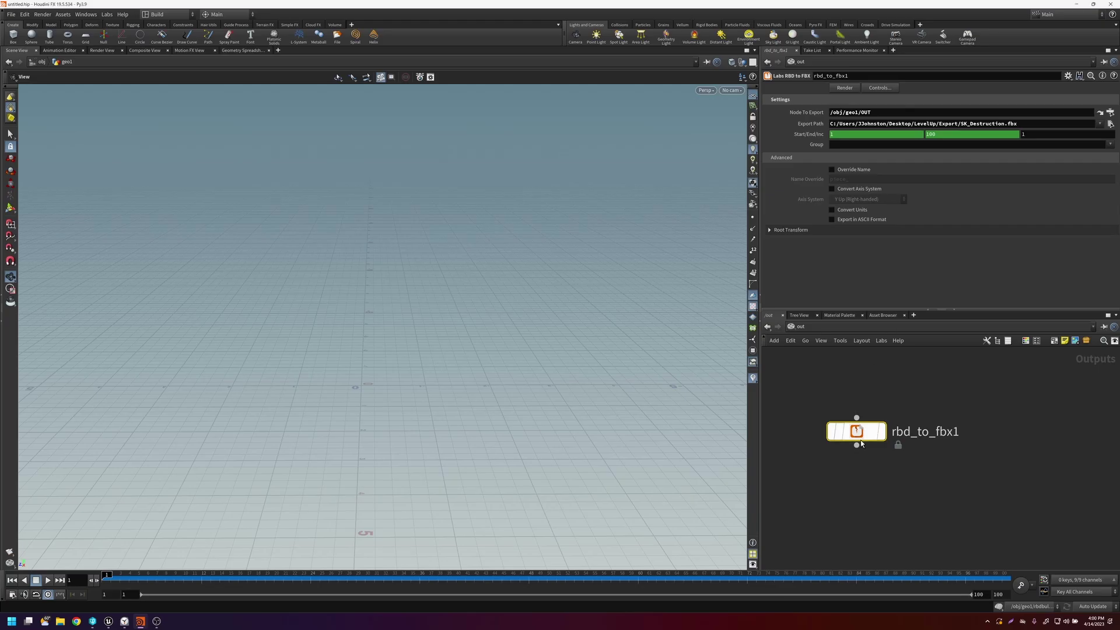
click(844, 88)
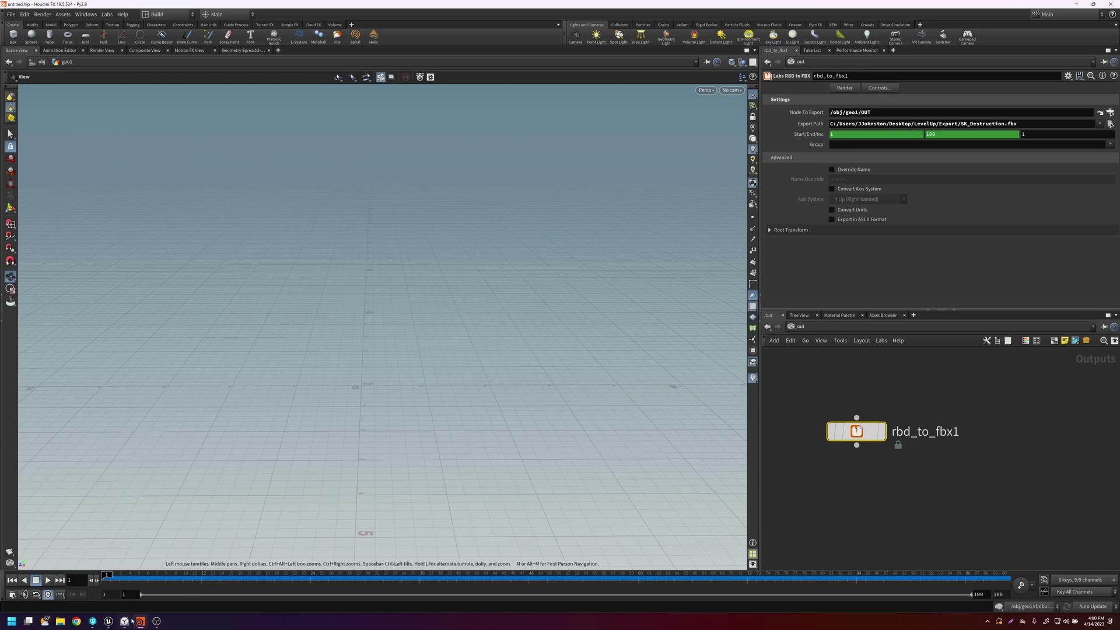
Step: Switch to Unreal Engine and choose SK_Destruction.fbx for import into the LevelUps/Destruction folder
click(108, 623)
click(41, 473)
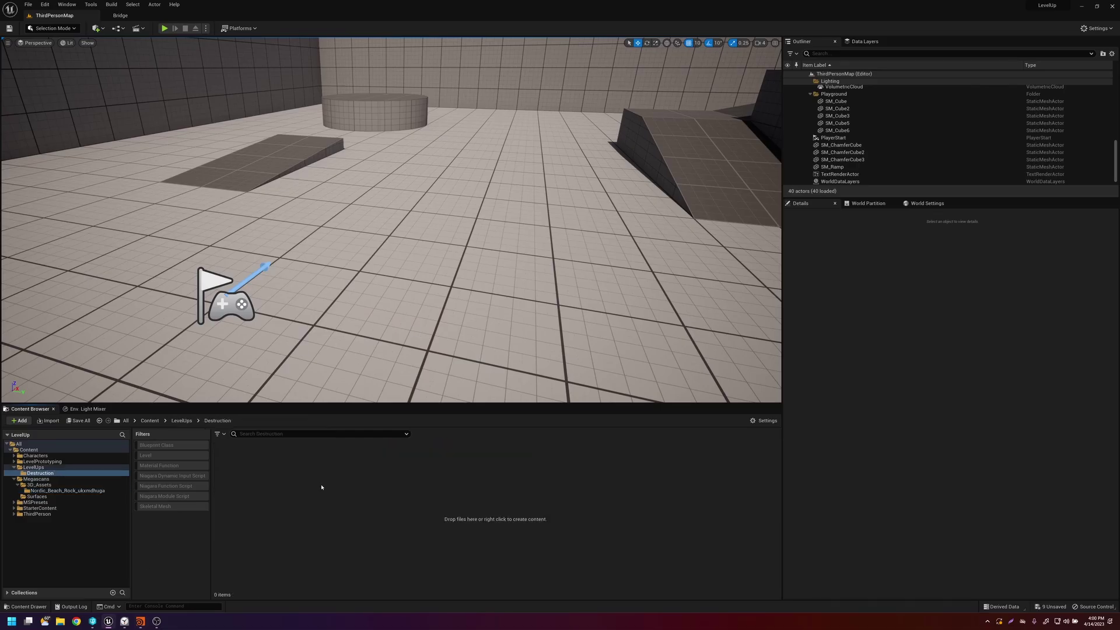
right_click(321, 486)
click(363, 230)
double_click(173, 59)
double_click(196, 59)
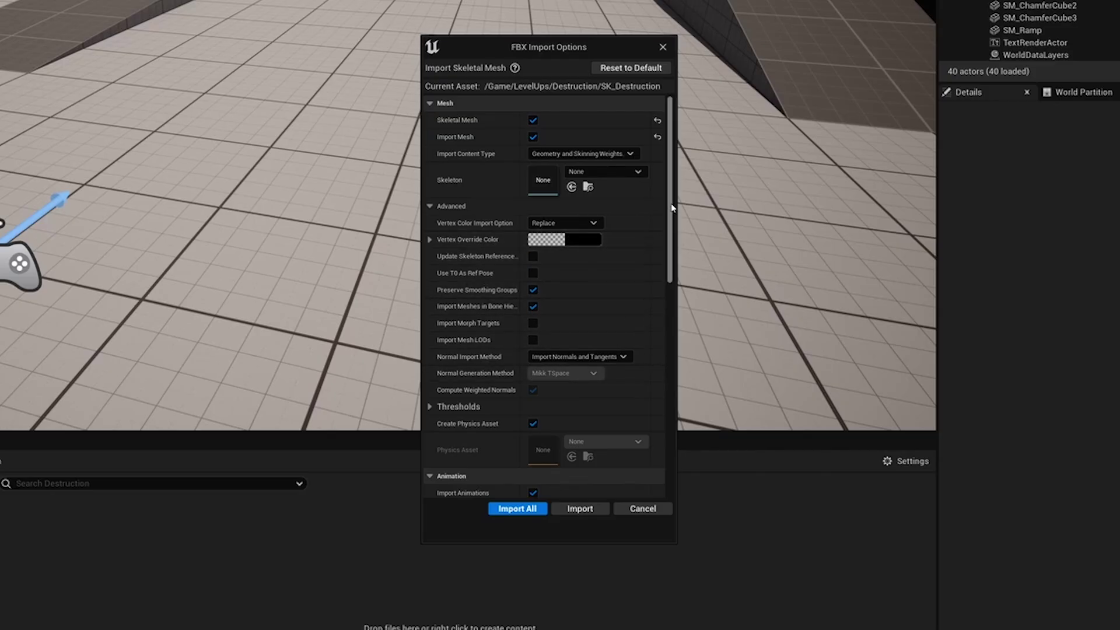
Step: Review the FBX options, keep Normal Import Method at Import Normals and Tangents, import all, and close the message log
scroll(659, 259, down, 5)
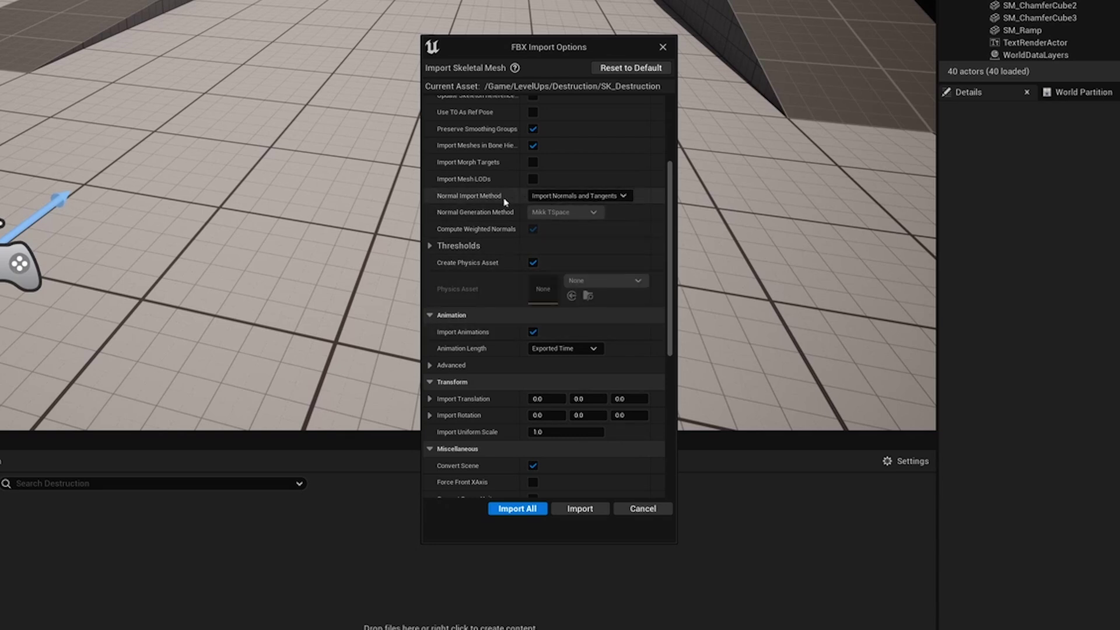
scroll(461, 216, up, 5)
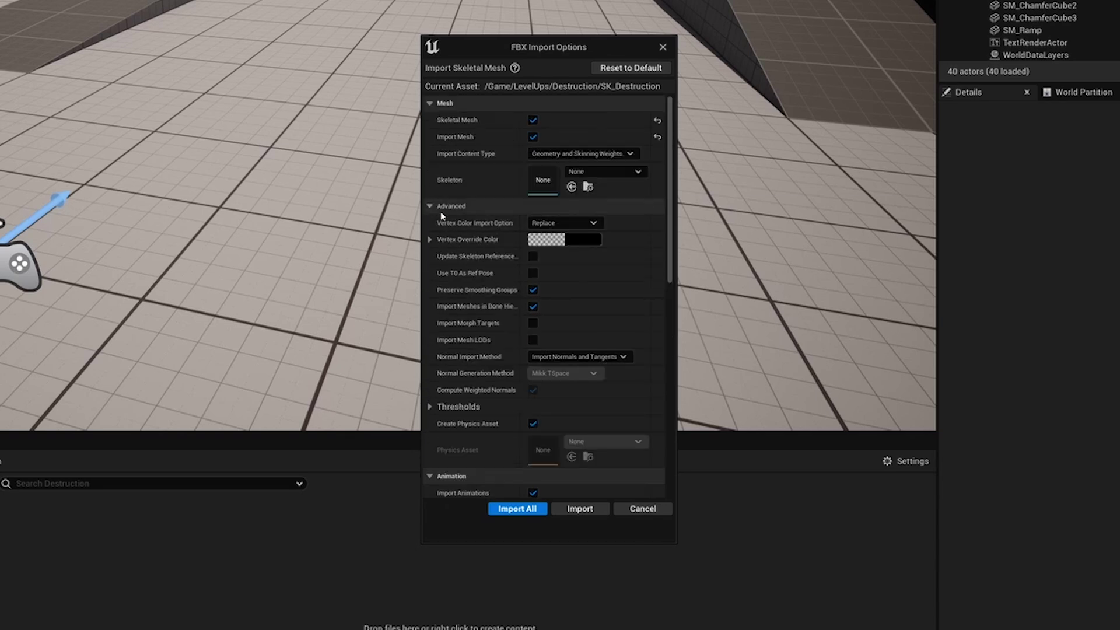
scroll(525, 292, down, 1)
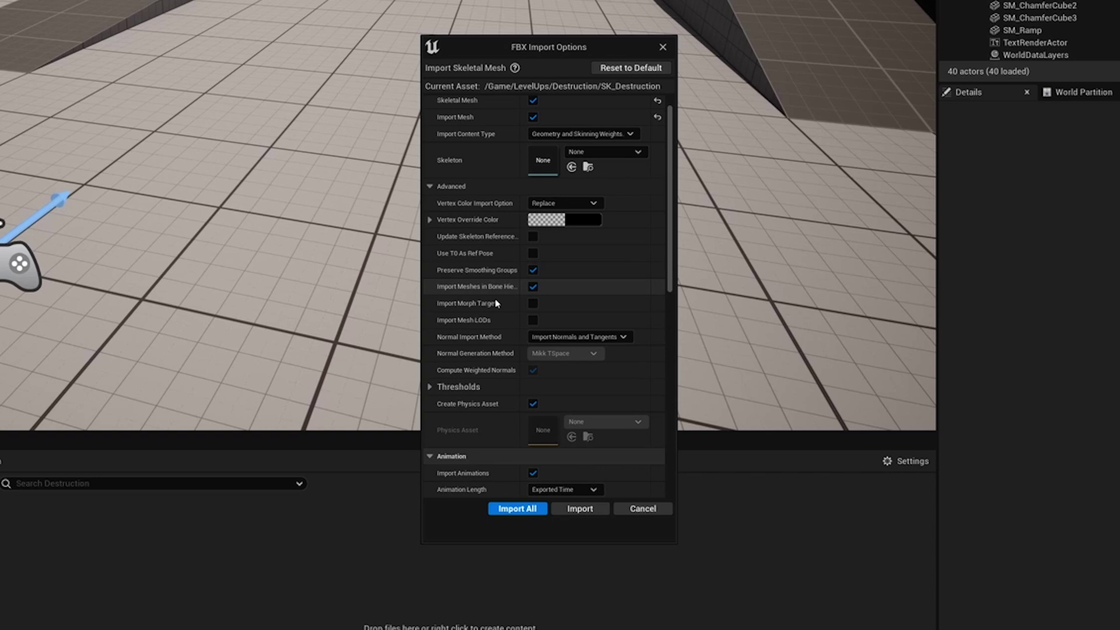
click(619, 337)
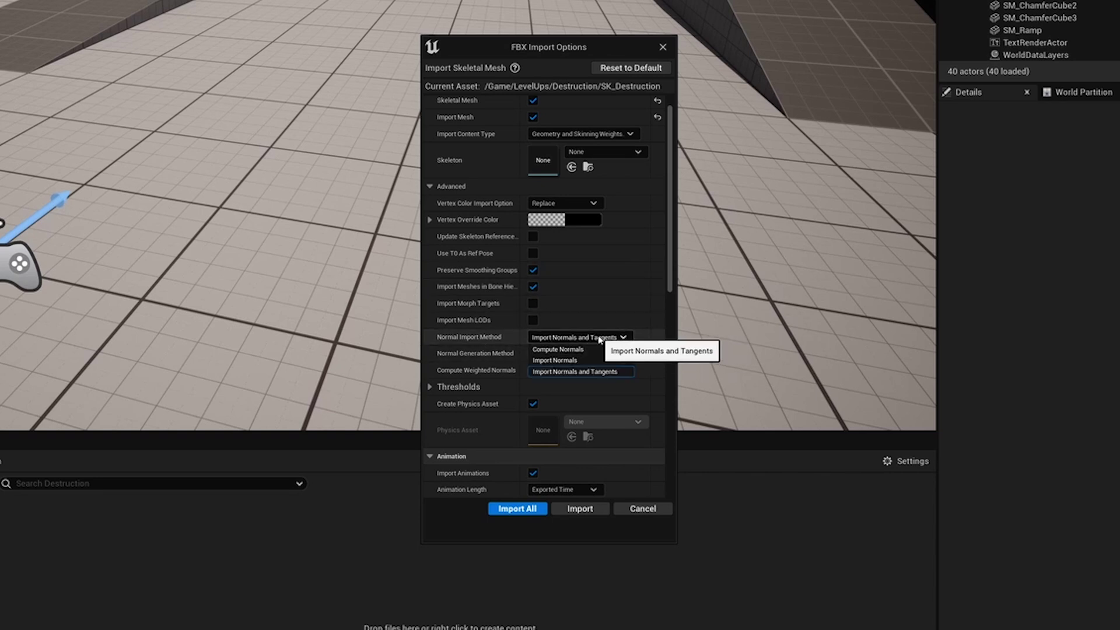
click(535, 352)
click(533, 336)
click(572, 372)
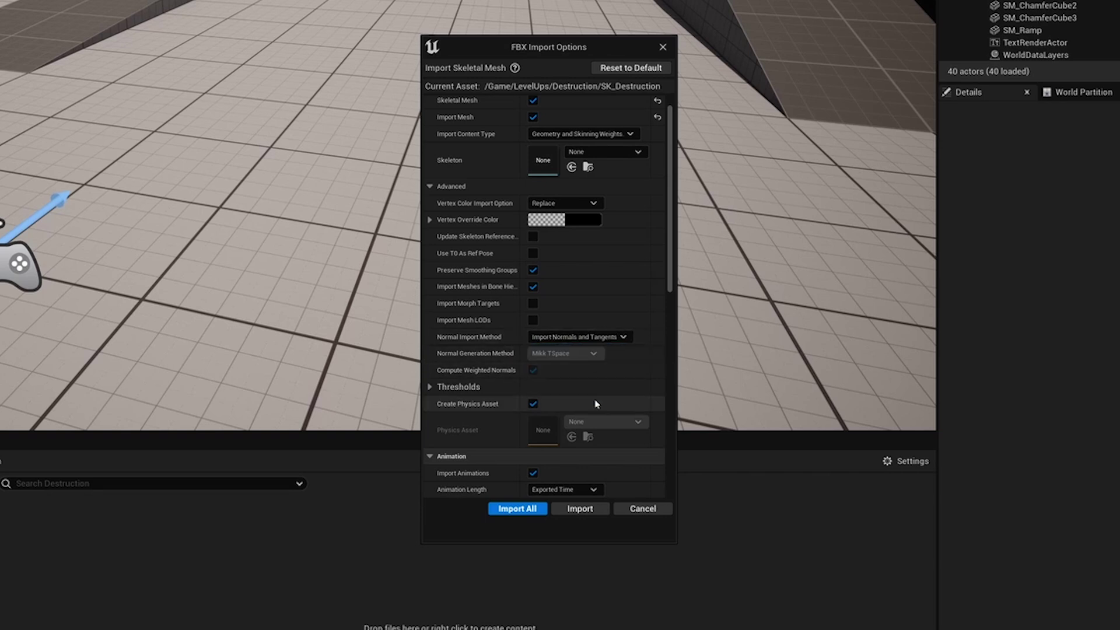
click(518, 509)
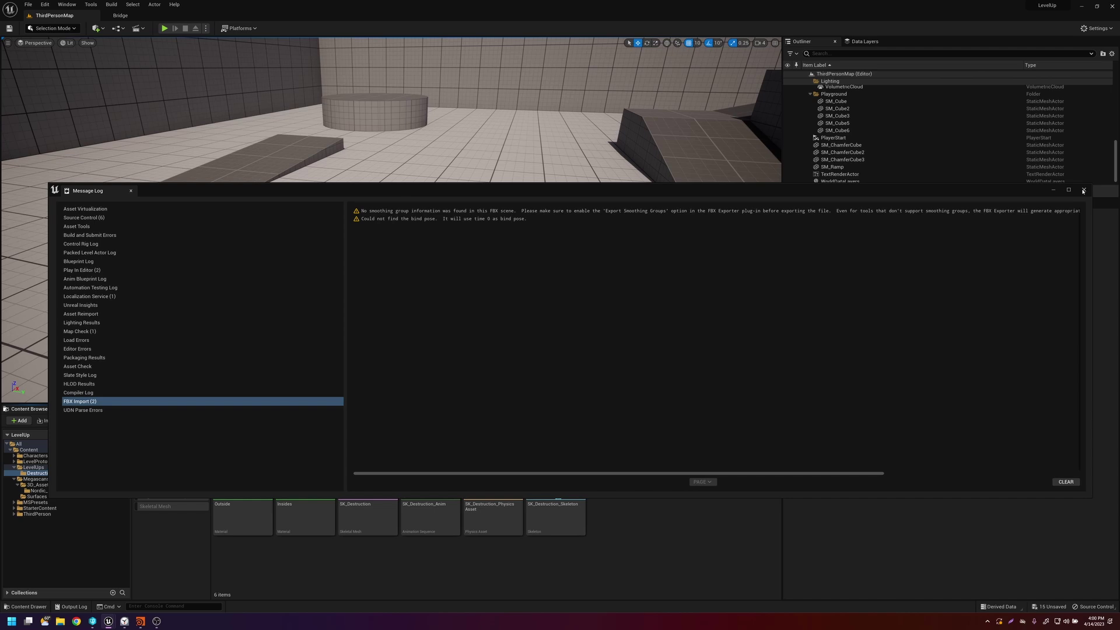
click(1083, 191)
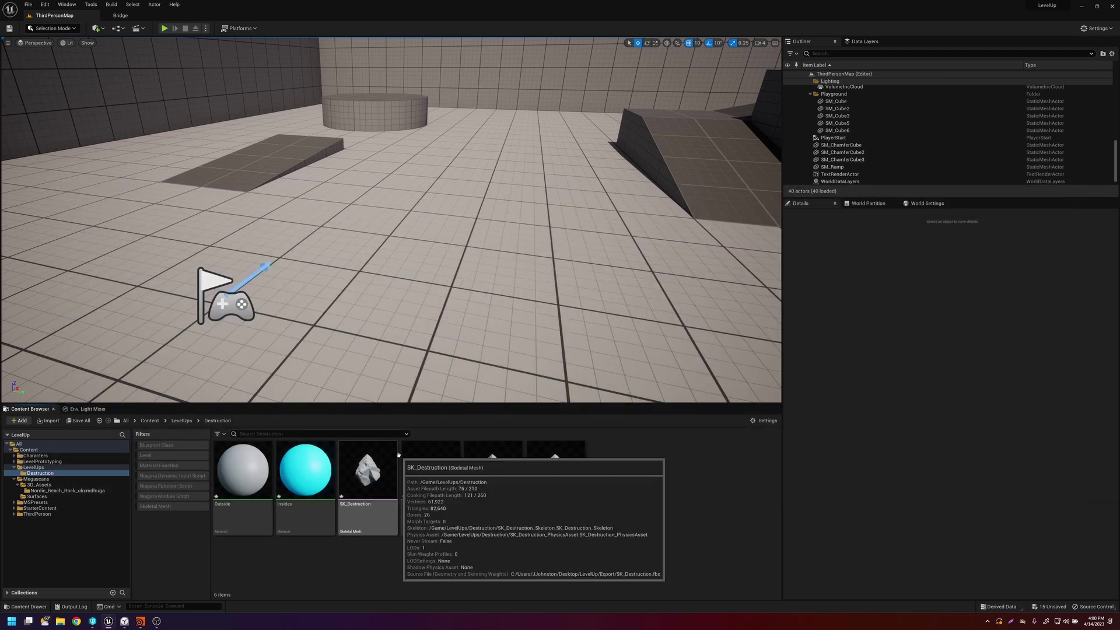
Step: Open the SK_Destruction skeletal mesh and inspect the rock in its preview
click(243, 513)
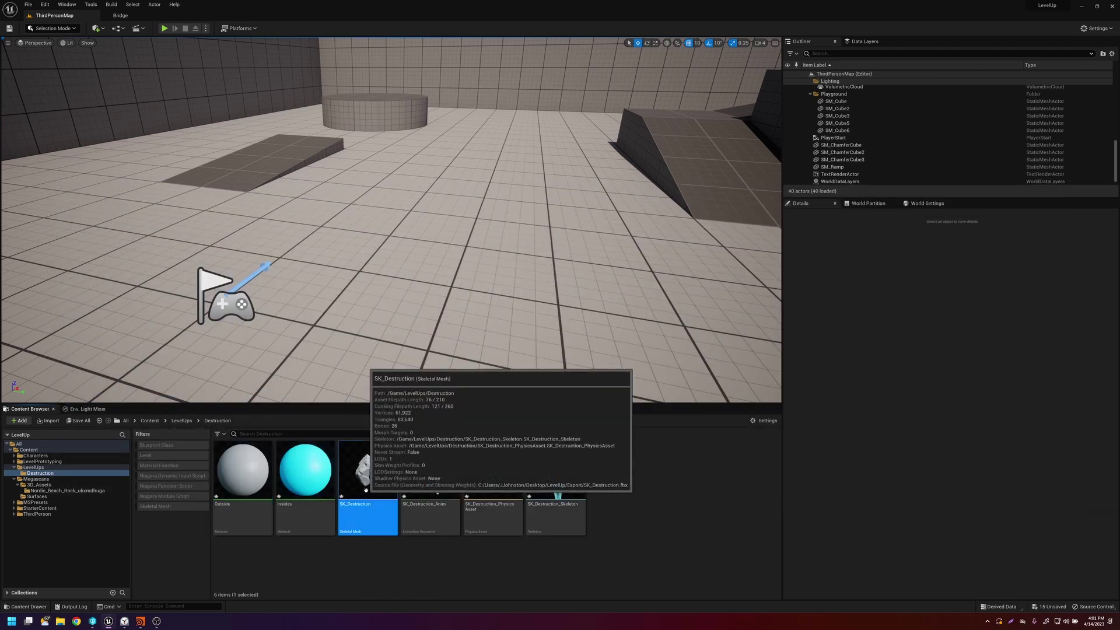
double_click(367, 472)
drag(686, 315, 721, 206)
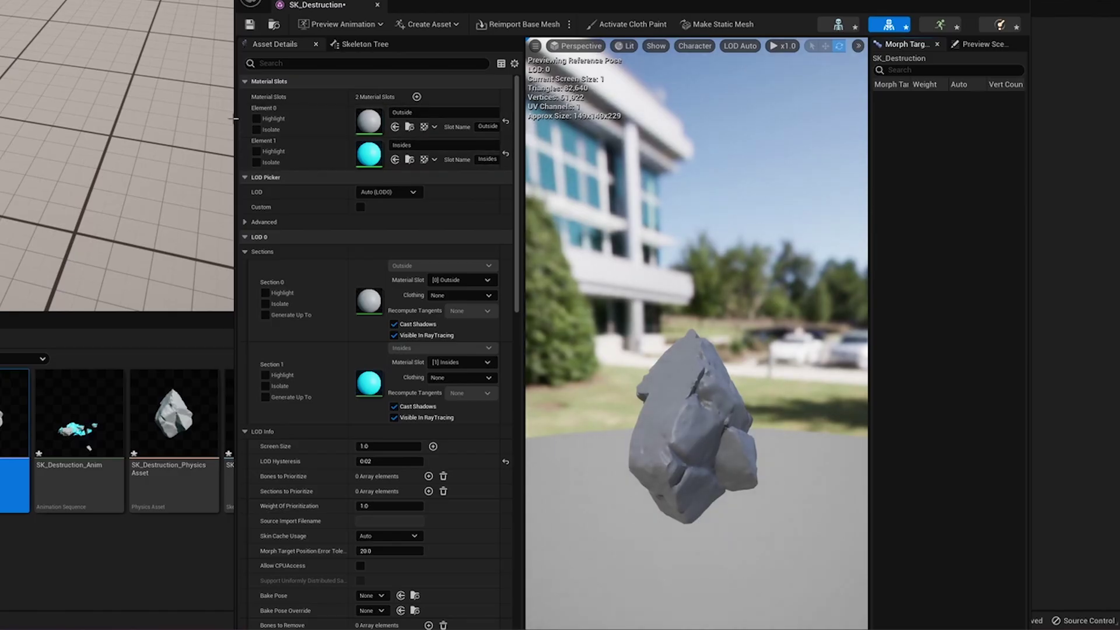
Step: Assign the MI_Nordic_Beach_Rock_ukxmdhuga_2K material to the Outside slot of SK_Destruction
drag(235, 118, 87, 118)
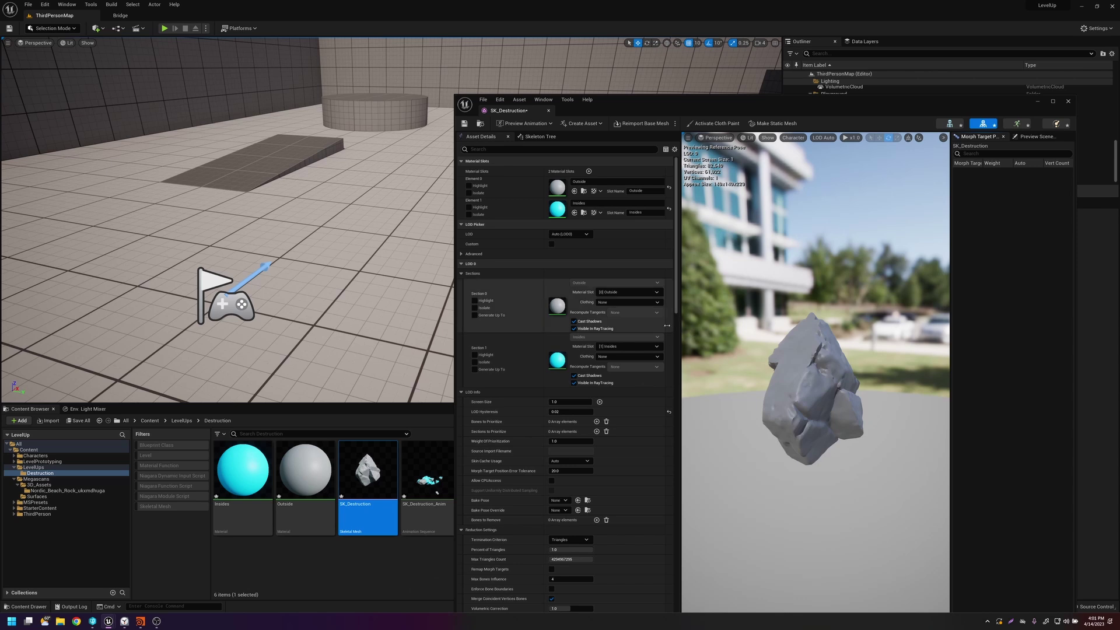
drag(824, 106, 824, 87)
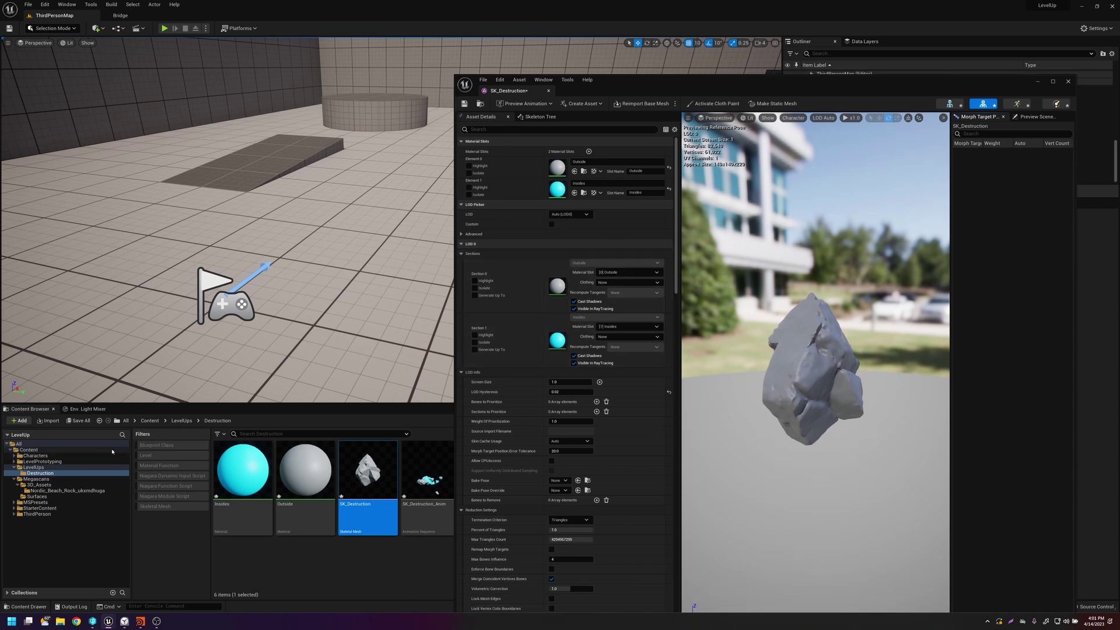
click(91, 494)
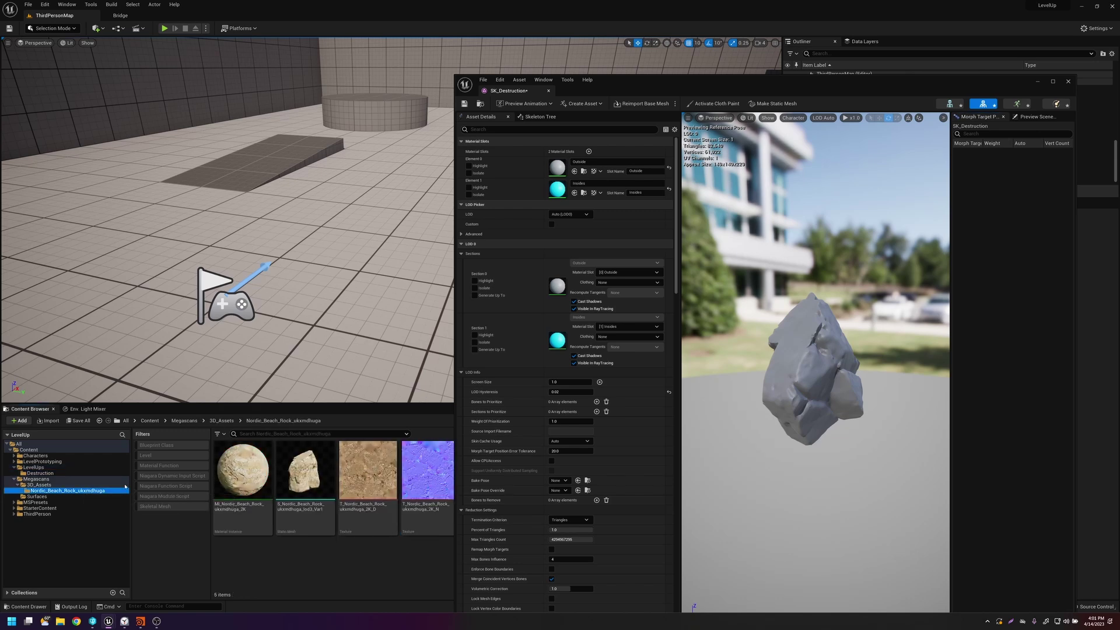
drag(155, 495, 612, 112)
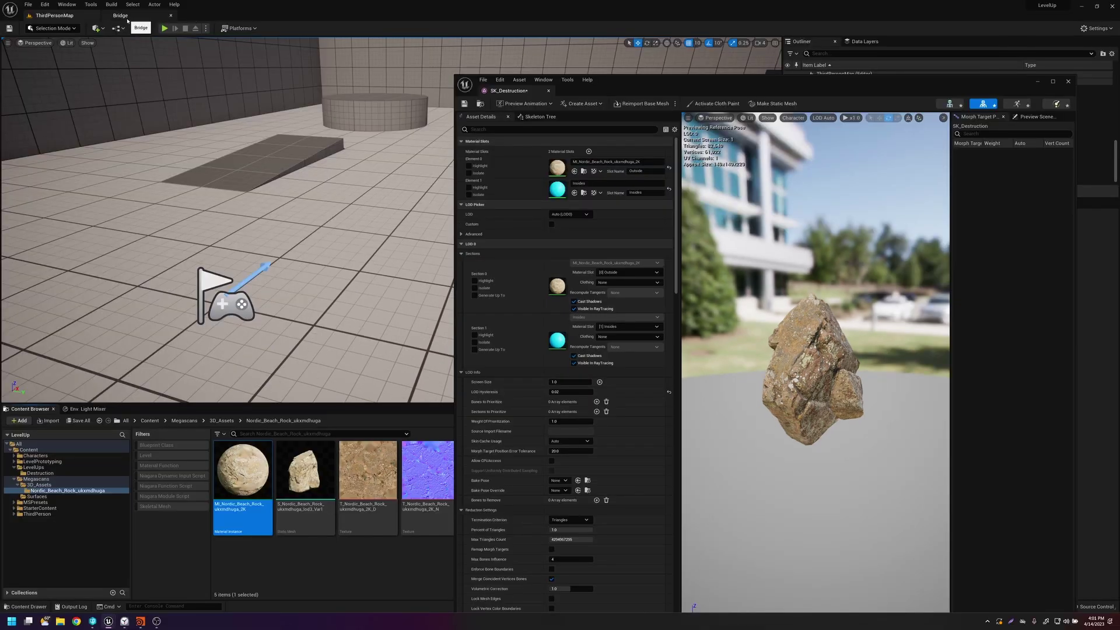
Step: Search Bridge's Surfaces for Gouged Rock Cliff and add that surface to the project
click(125, 17)
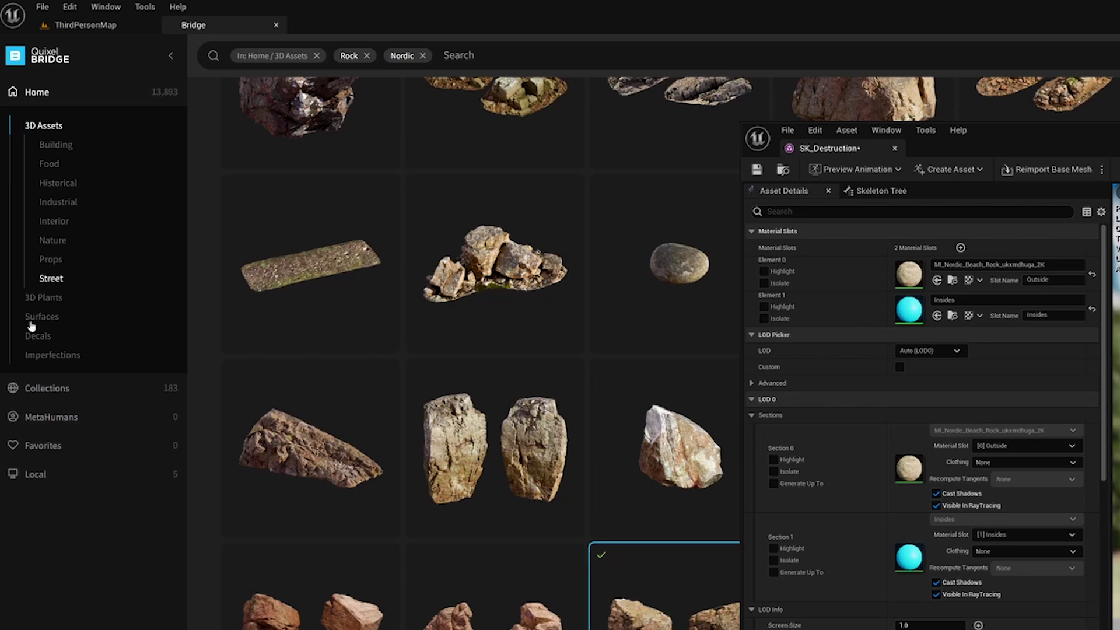
click(31, 322)
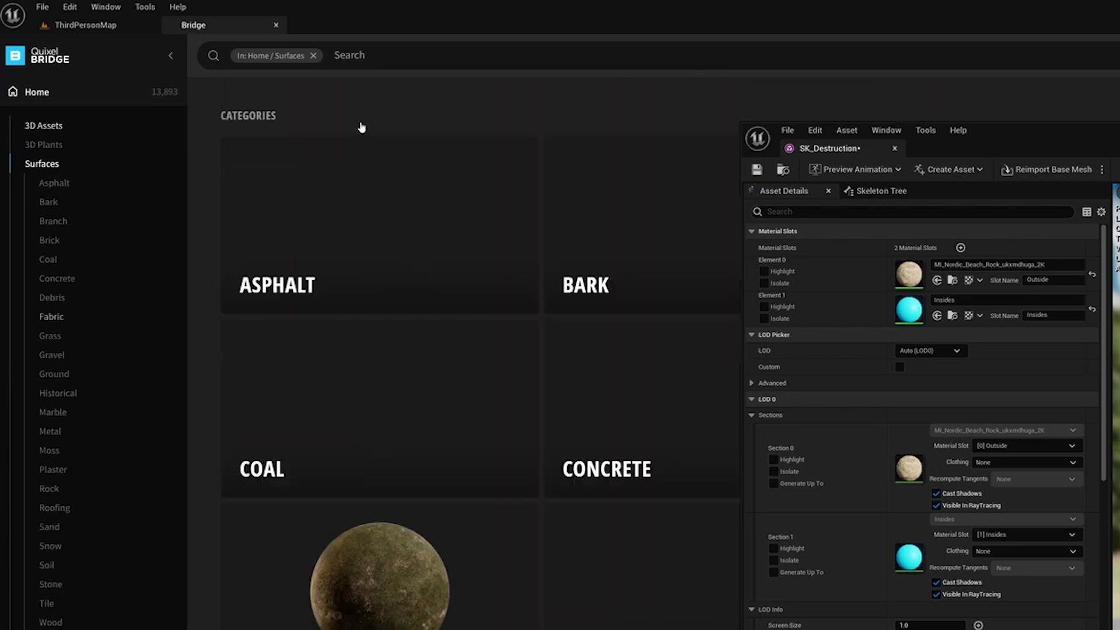
click(334, 54)
text(Gou)
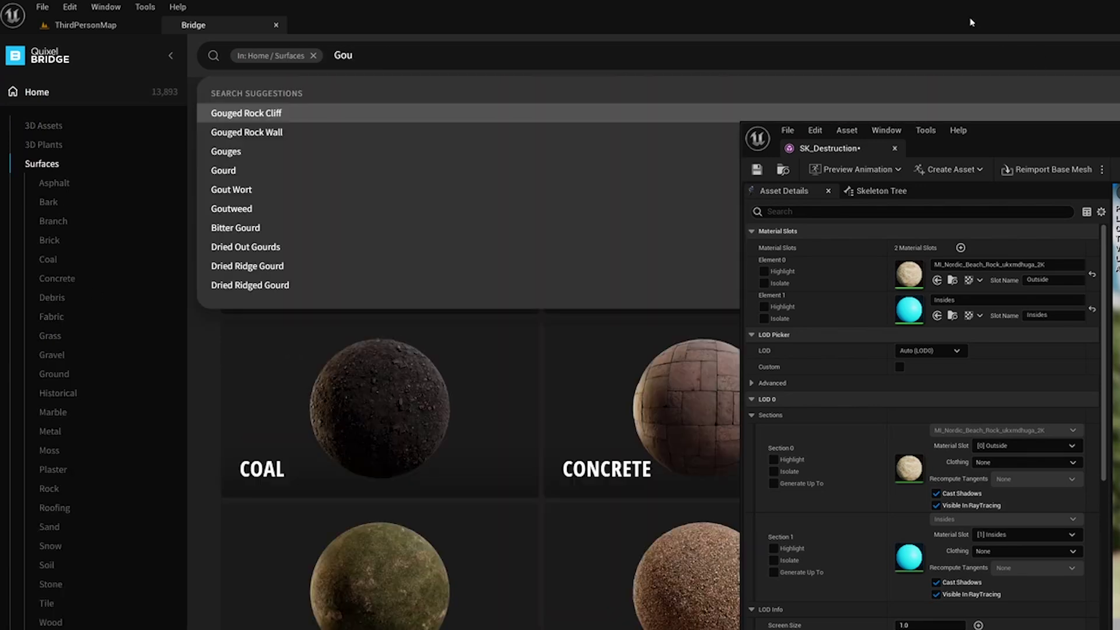
click(251, 120)
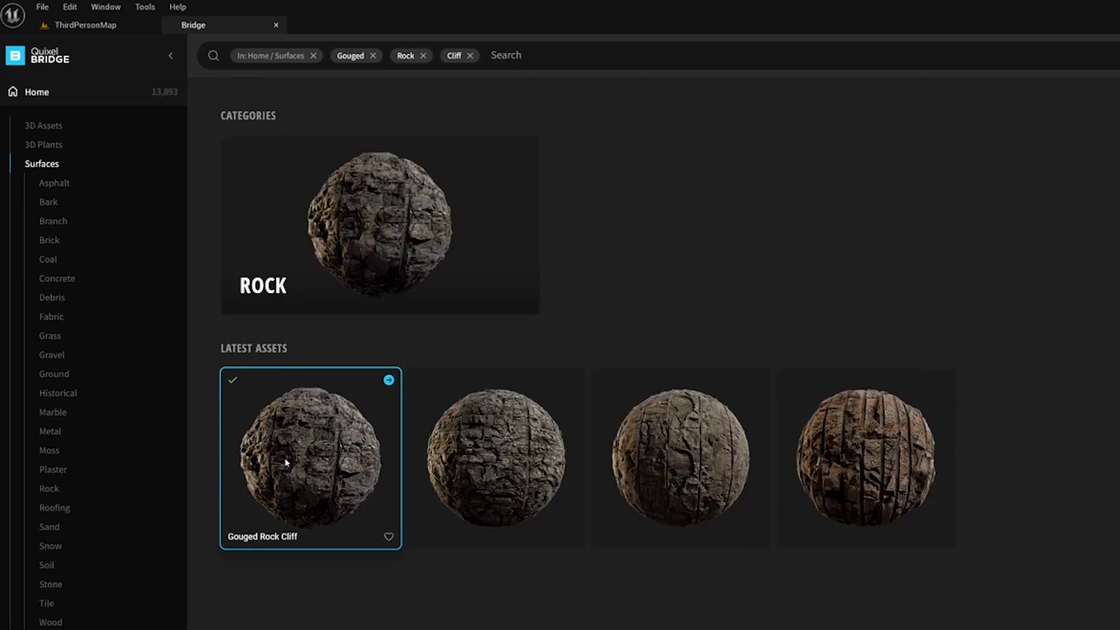
click(1100, 599)
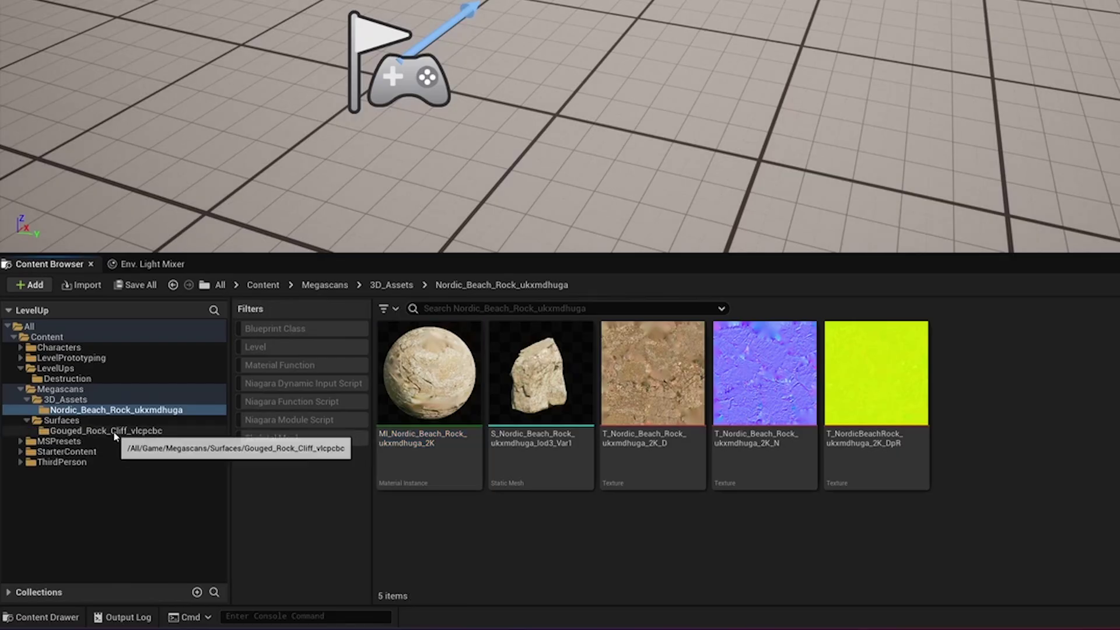
Step: Open the MI_Gouged_Rock_Cliff_vlcpcbc_2K material instance and examine its preview
click(114, 432)
click(247, 472)
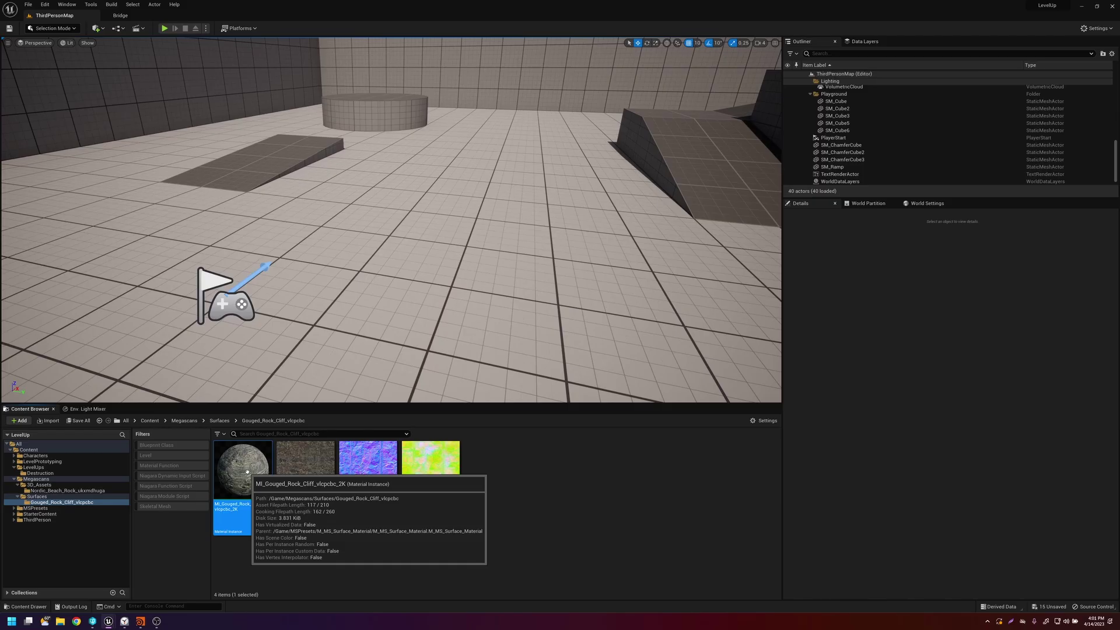
double_click(247, 471)
drag(518, 366, 532, 370)
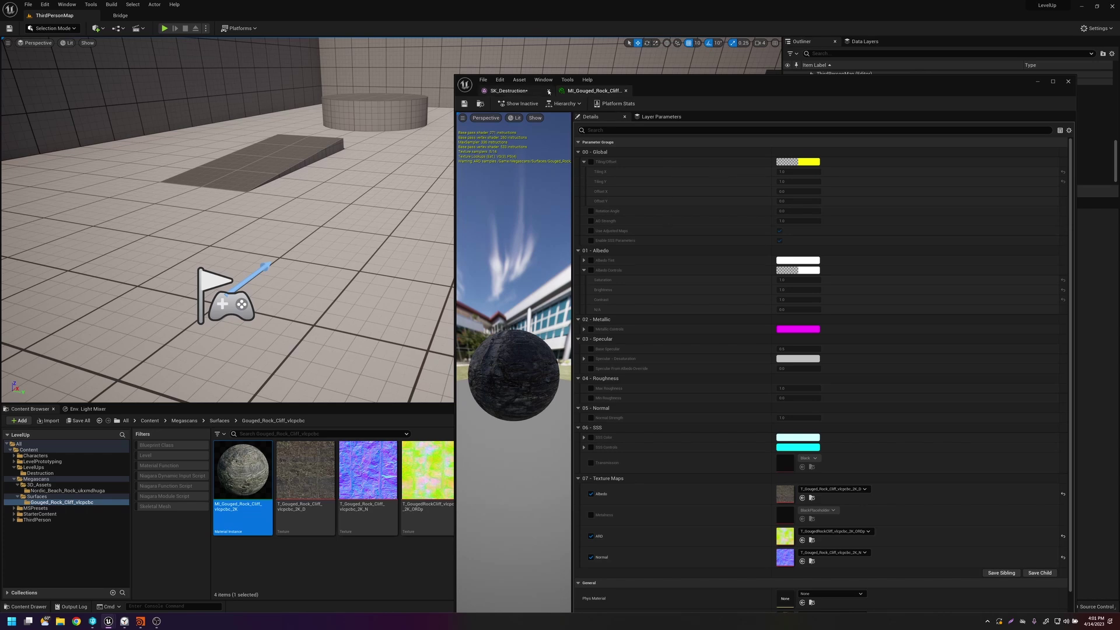
Step: Assign the MI_Gouged_Rock_Cliff_vlcpcbc_2K material to the Insides slot of SK_Destruction and close the mesh editor
click(527, 93)
drag(690, 85, 692, 75)
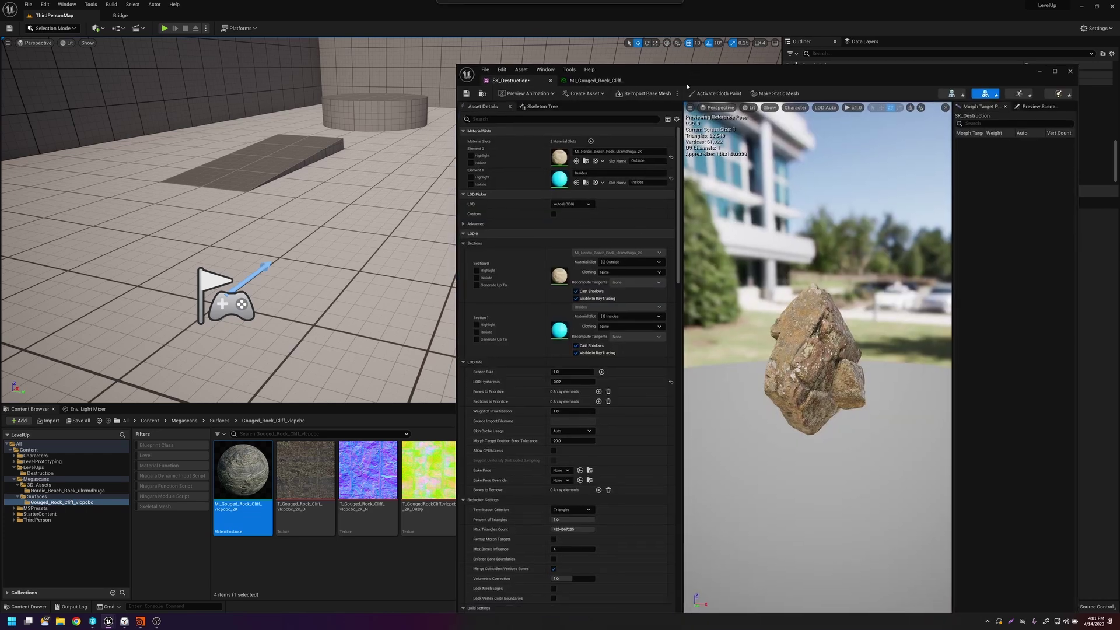
drag(243, 471, 559, 179)
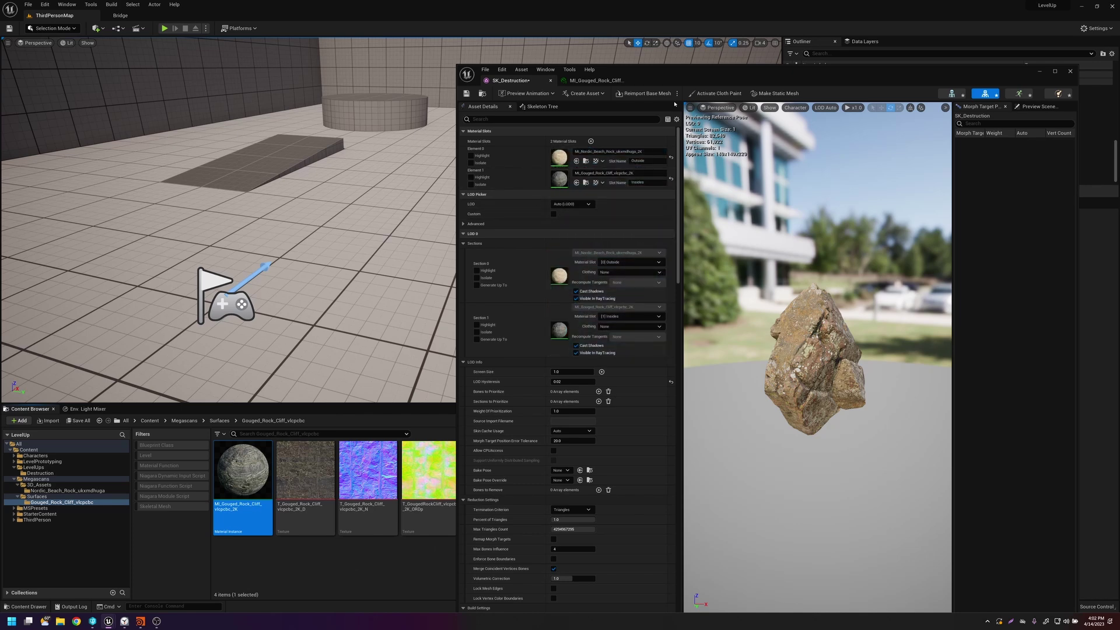
click(1070, 71)
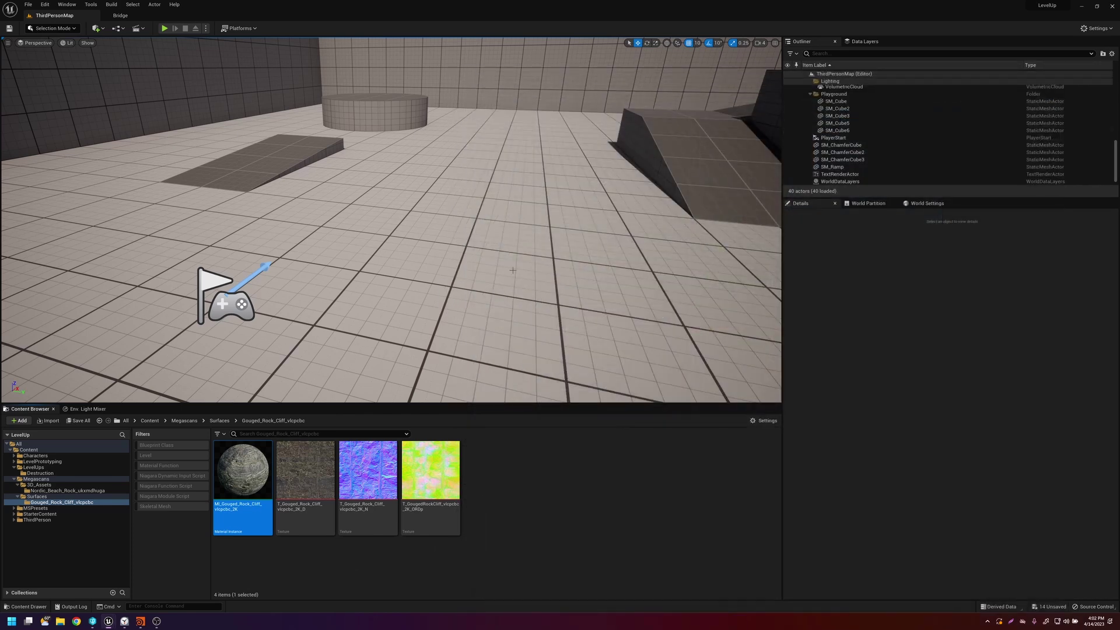
Step: Place the SK_Destruction skeletal mesh from the Destruction folder on the level floor near the player start
click(40, 473)
click(371, 506)
drag(371, 507, 398, 282)
right_drag(398, 282, 395, 248)
key(s)
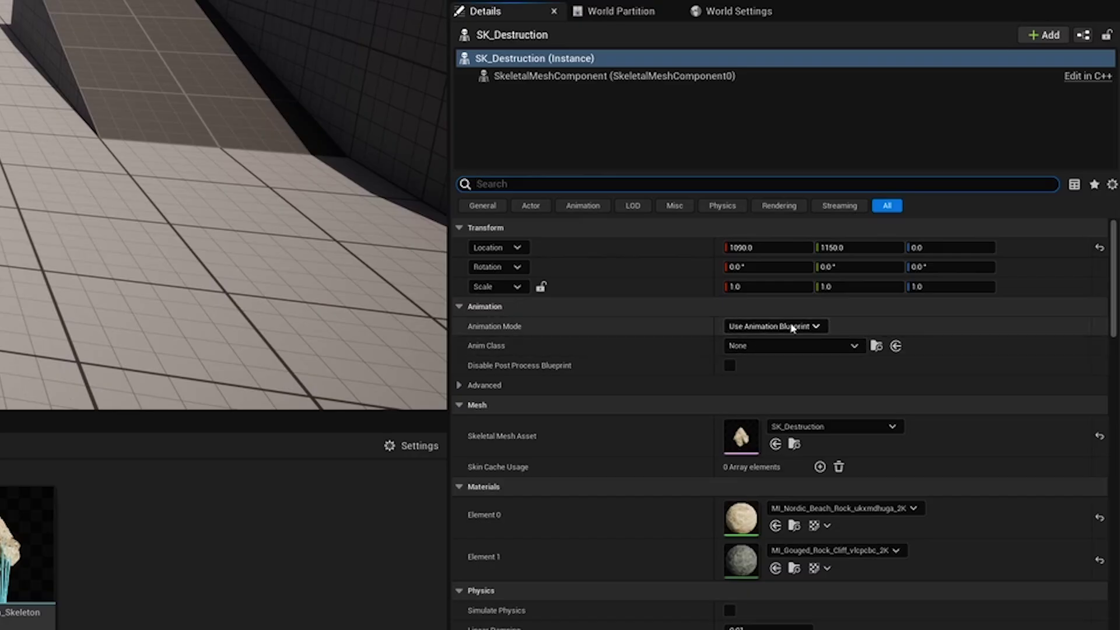
Step: Set the placed rock's Animation Mode to Use Animation Asset and its Anim to Play to SK_Destruction_Anim
click(960, 361)
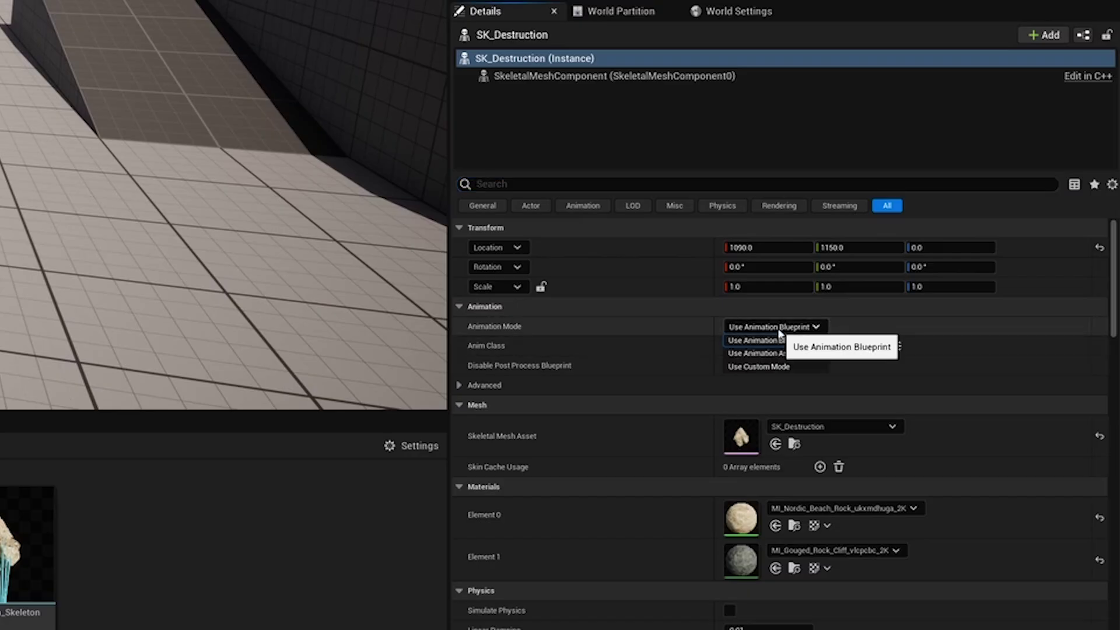
click(809, 358)
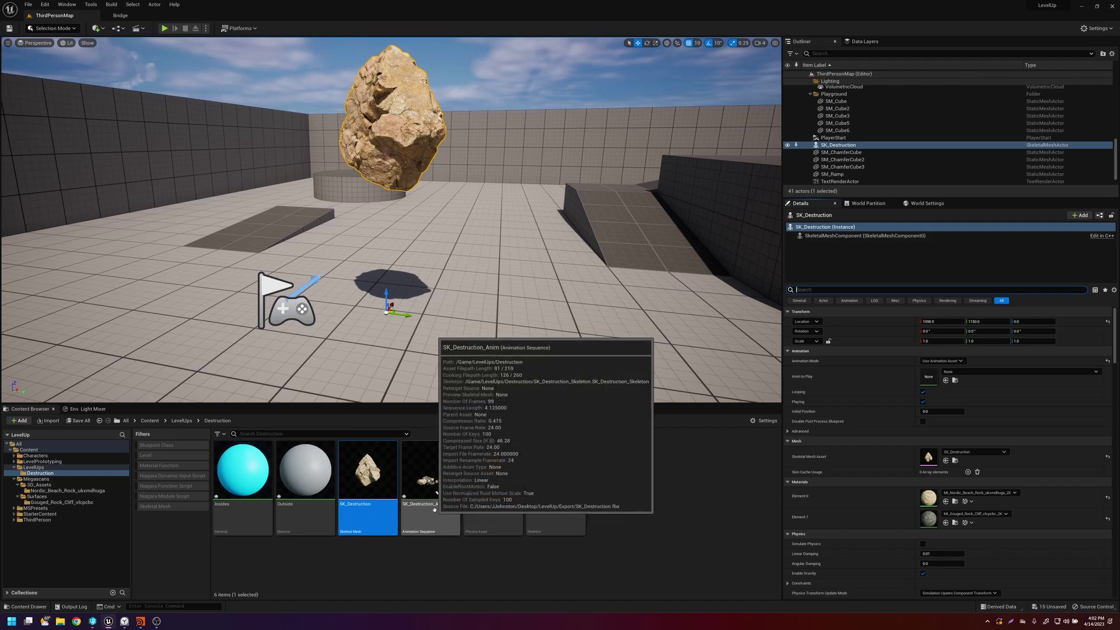
drag(430, 472, 957, 379)
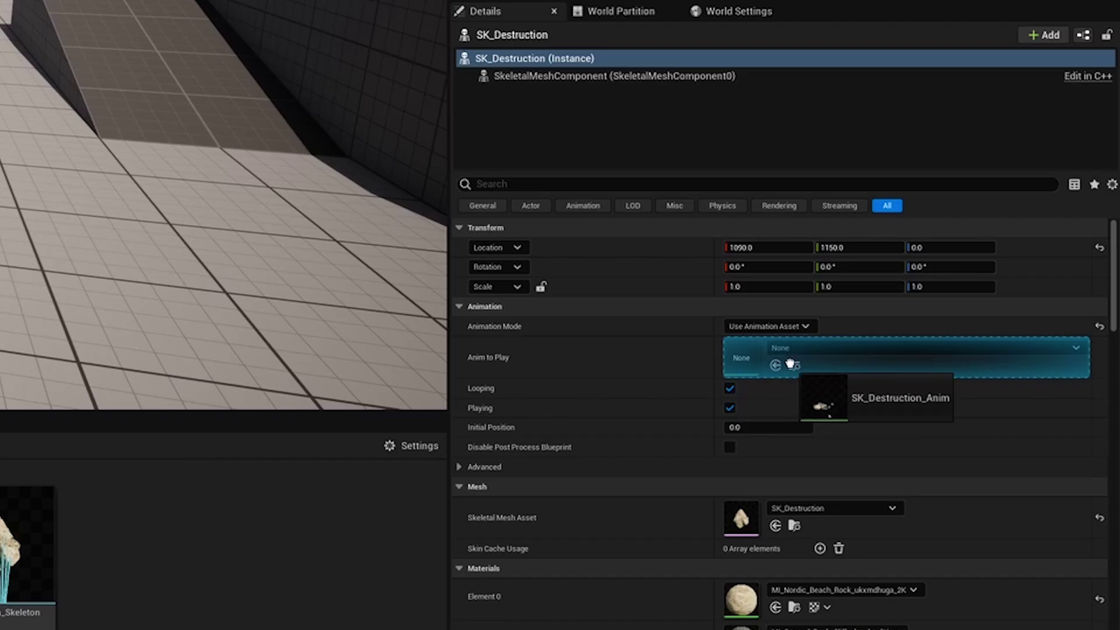
drag(790, 364, 790, 366)
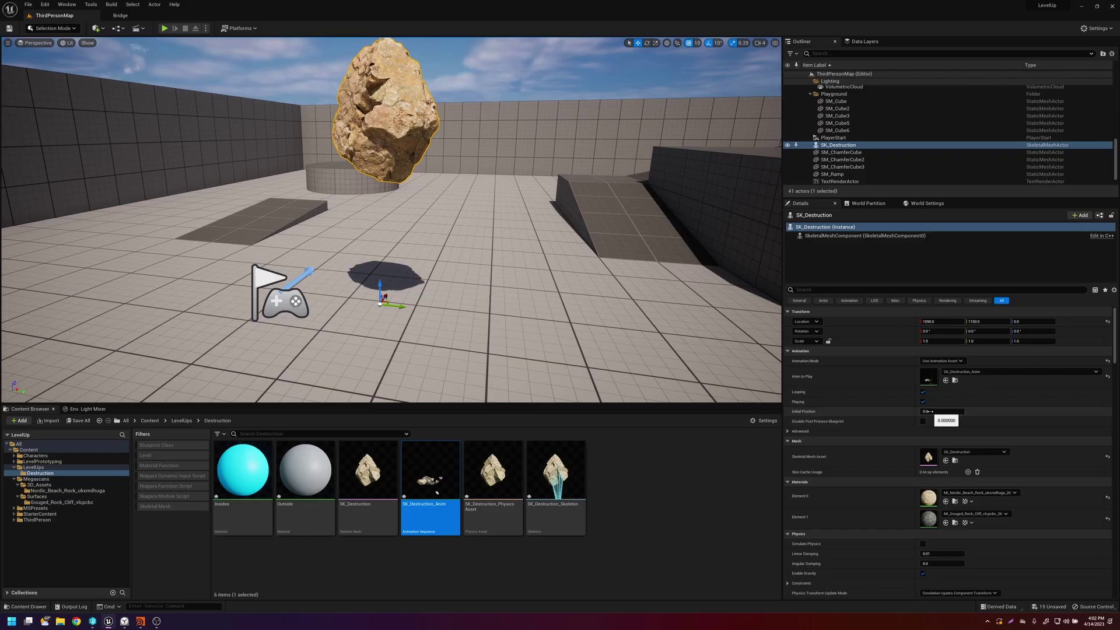
Step: Set the rock animation's Initial Position to 4.125 to show the broken pieces on the floor
drag(757, 428, 823, 428)
drag(942, 411, 959, 411)
drag(960, 411, 969, 411)
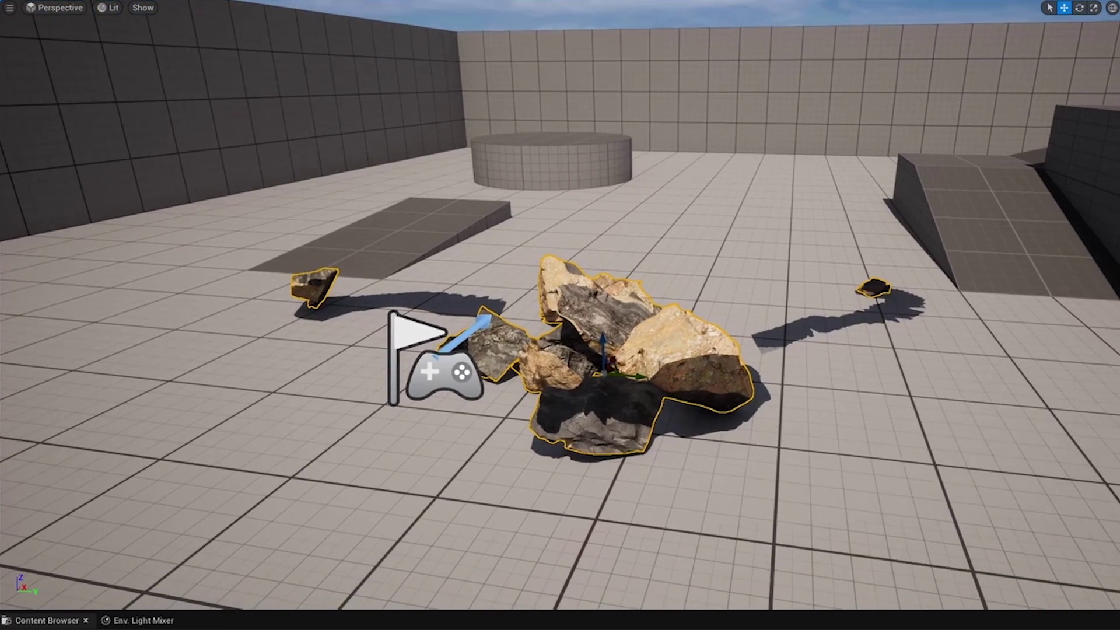
Step: Find the rock actor's bounds properties, set Bounds Scale to 5, and clear the property search
right_drag(391, 233, 423, 273)
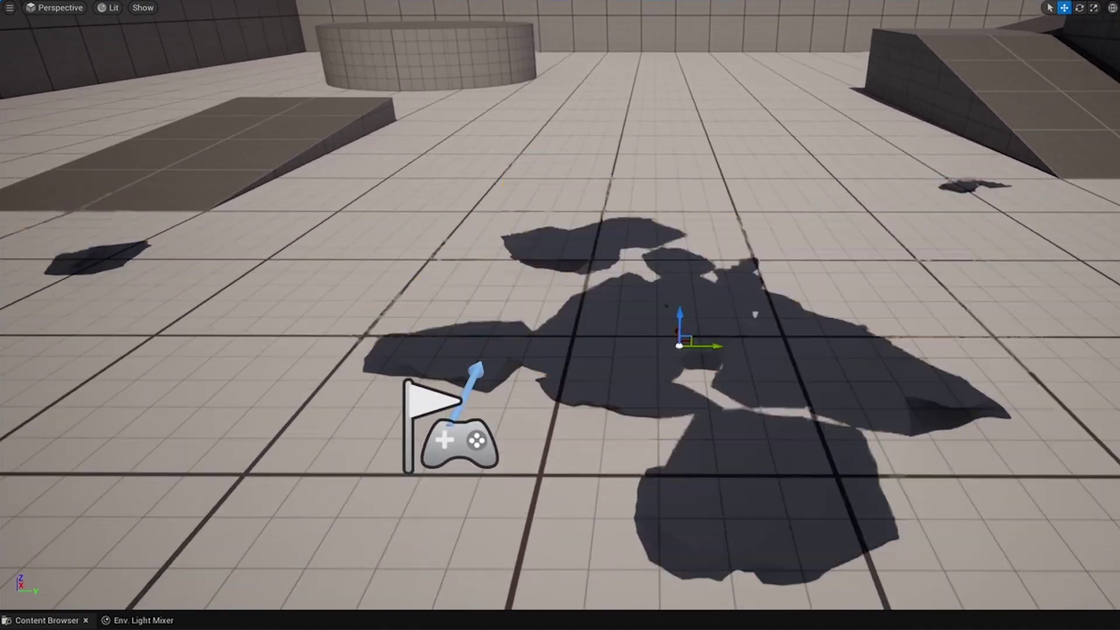
key(w)
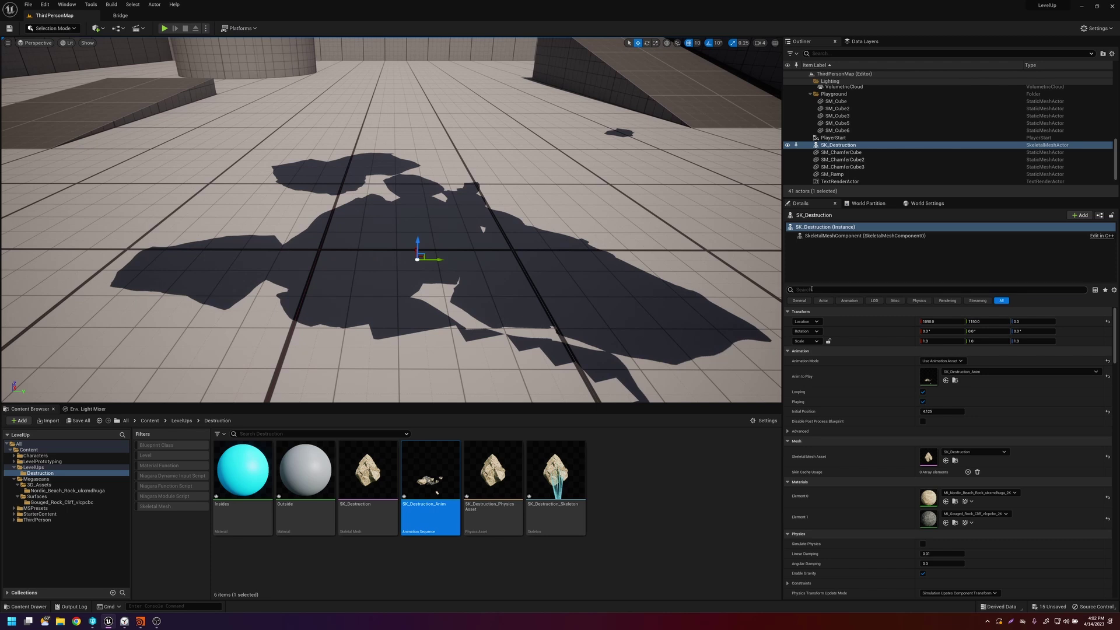
text(boun)
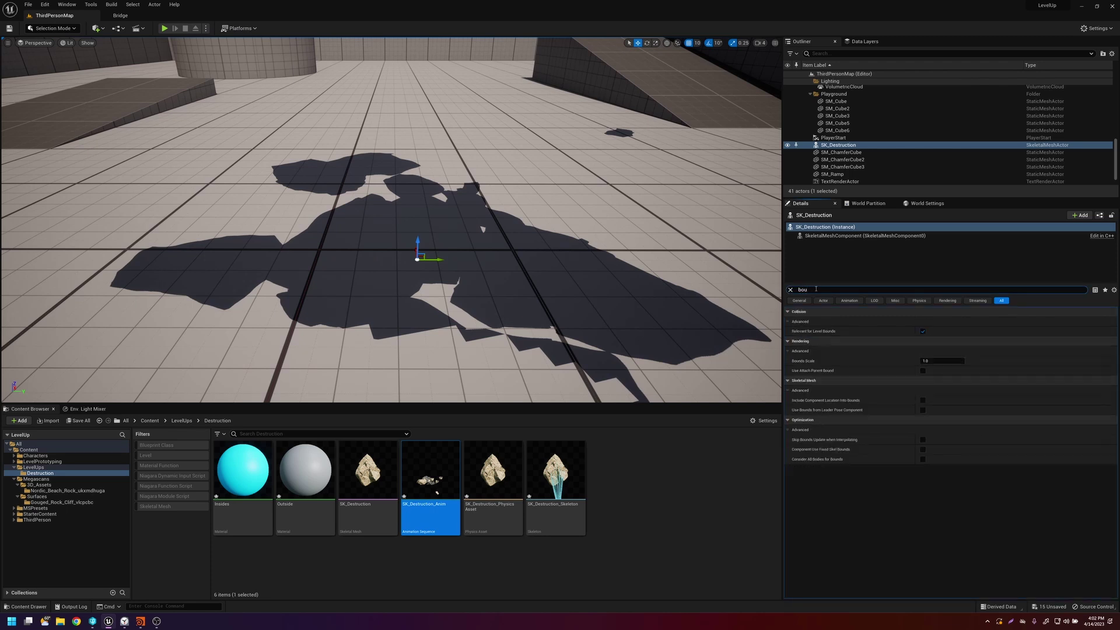
click(933, 361)
text(5)
key(Return)
key(s)
right_drag(693, 298, 685, 304)
click(791, 290)
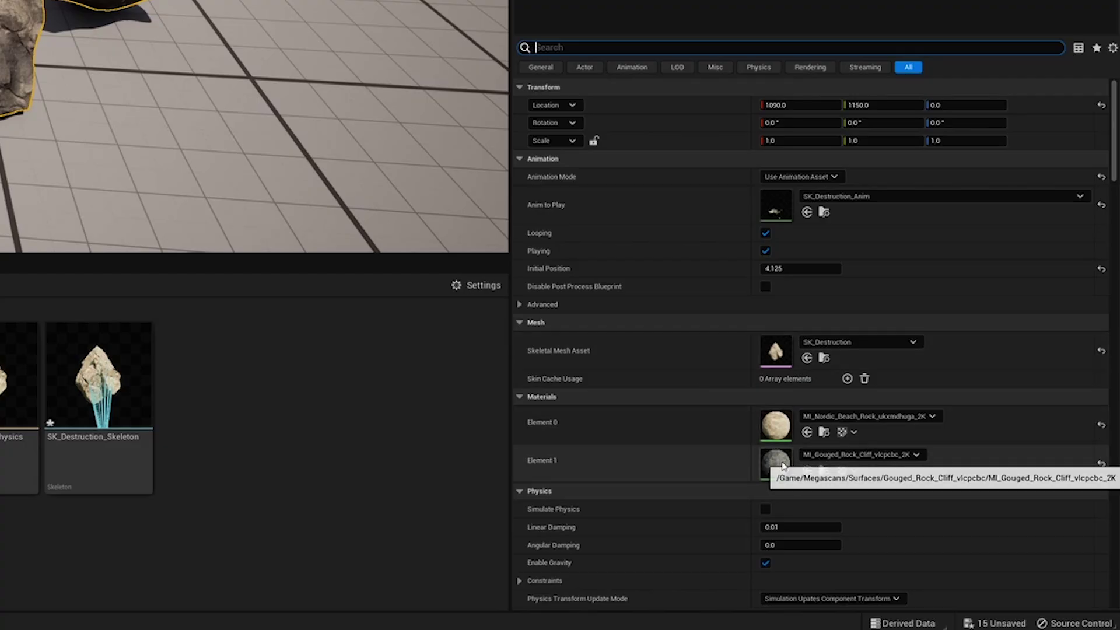
Step: Open the rock's Element 1 material instance, enable Albedo Controls, and set Brightness to 1.5
double_click(928, 518)
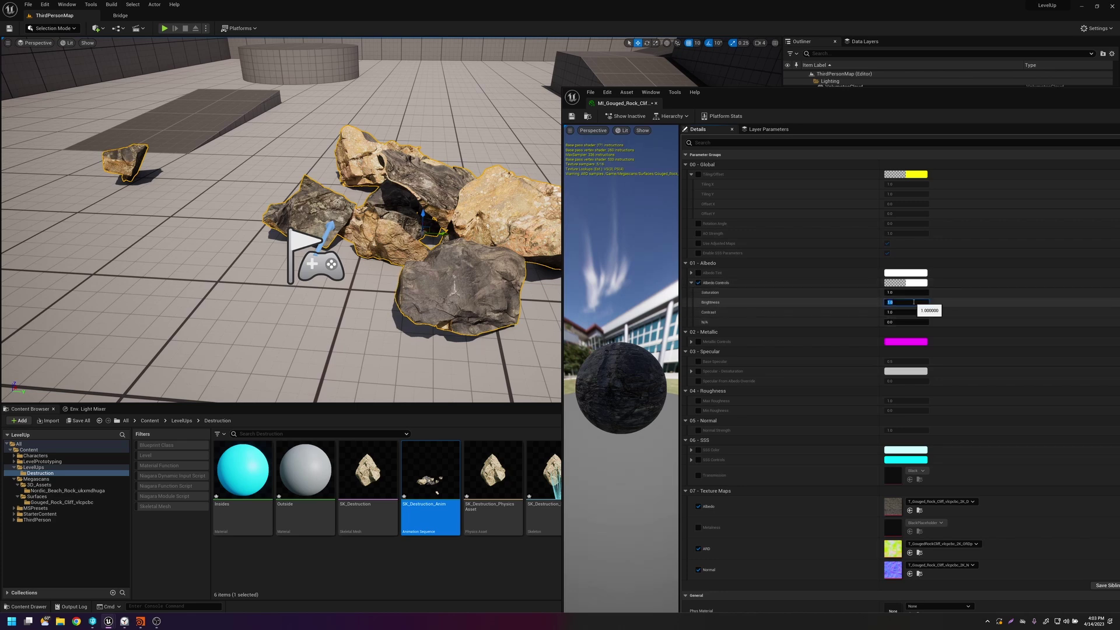
text(1)
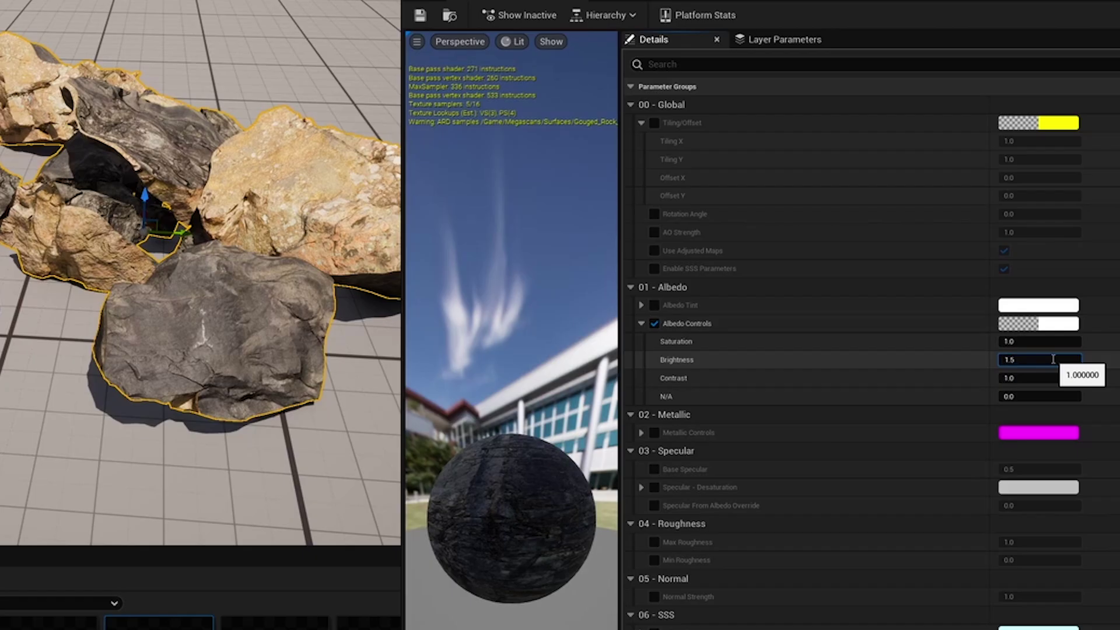
key(Return)
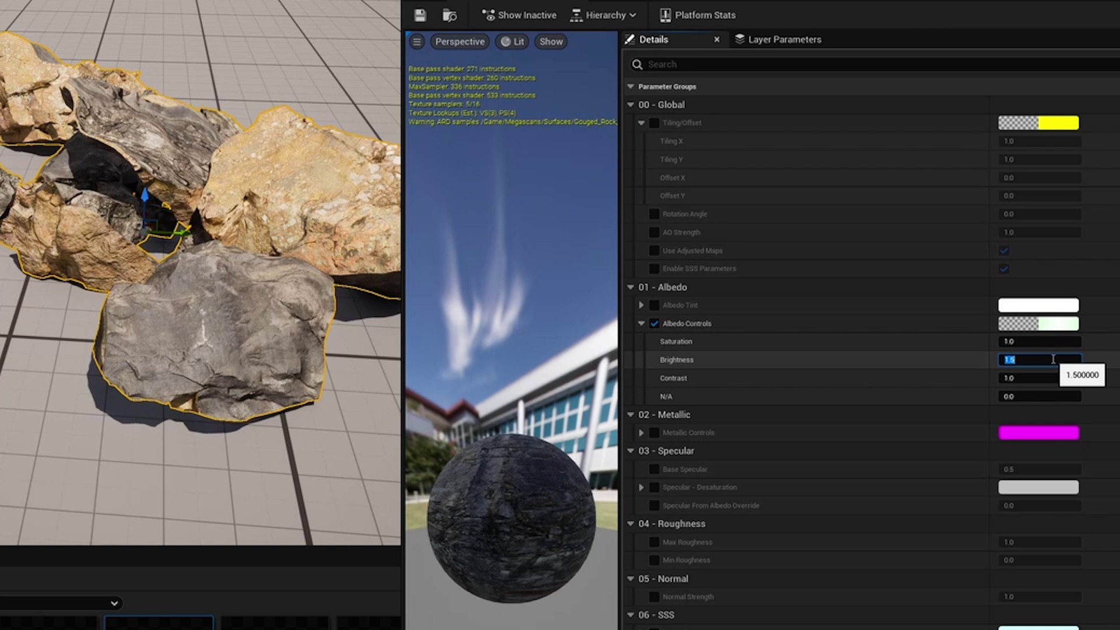
Step: Enable Tiling/Offset in the gouged rock material and set Tiling X and Tiling Y to 1.4
click(654, 122)
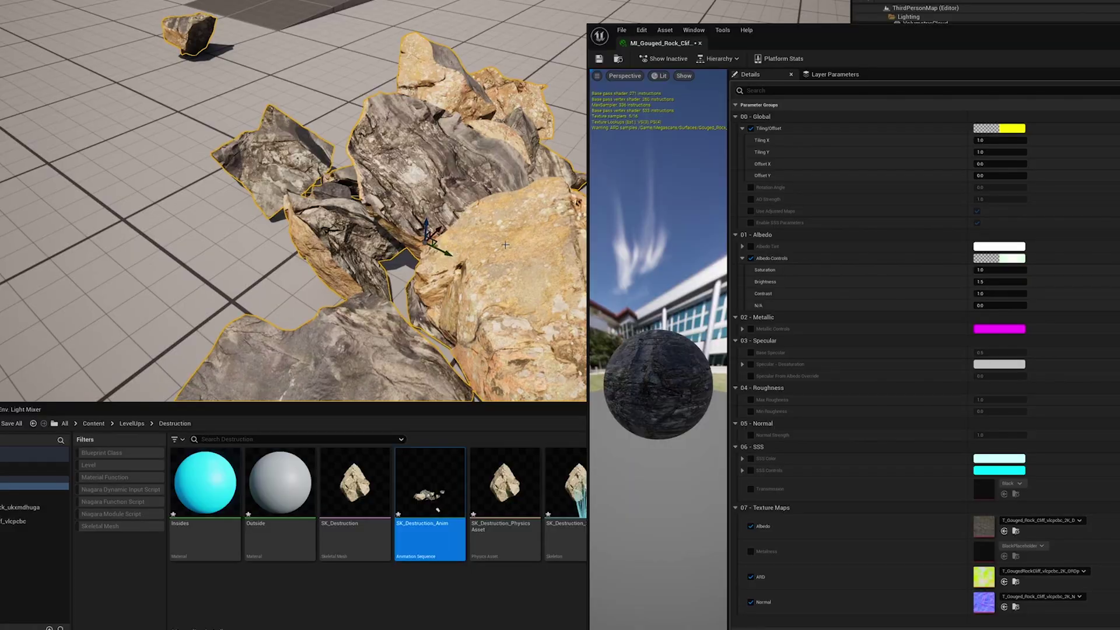
alt+drag(491, 254, 514, 240)
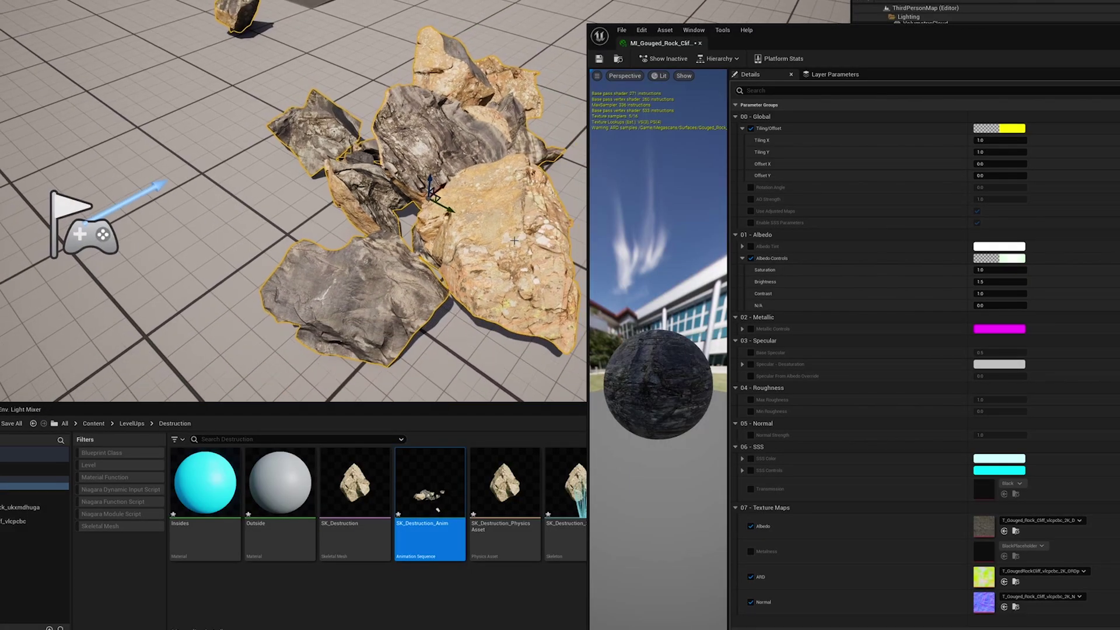
click(986, 140)
text(1.4)
key(Tab)
text(1.4)
key(Return)
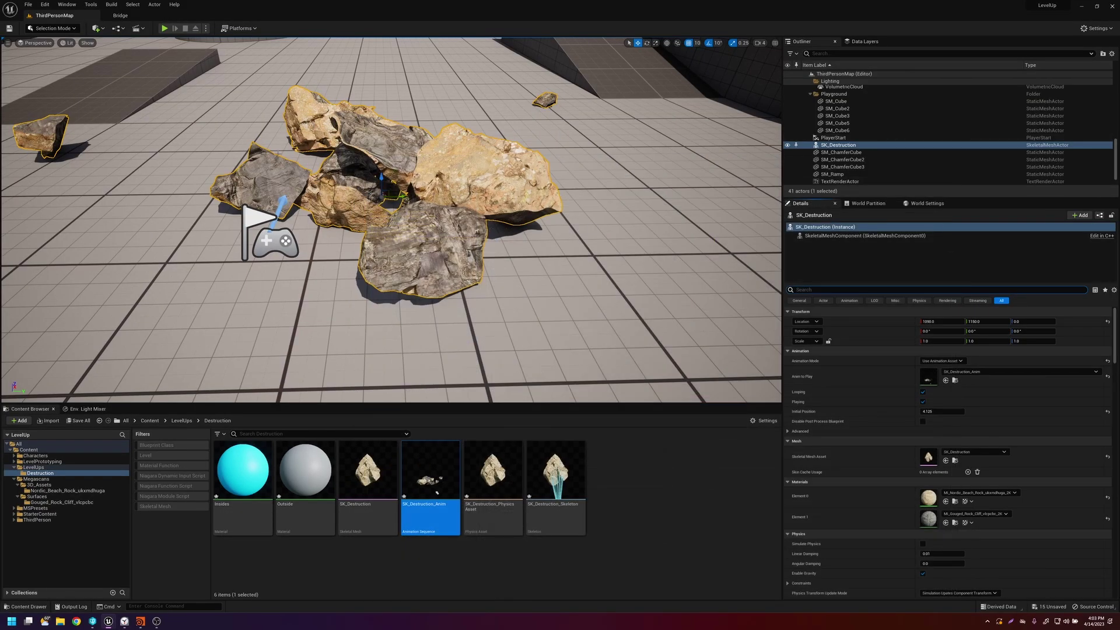
Step: Play the level and walk the character around the rock to watch the destruction animation
click(164, 28)
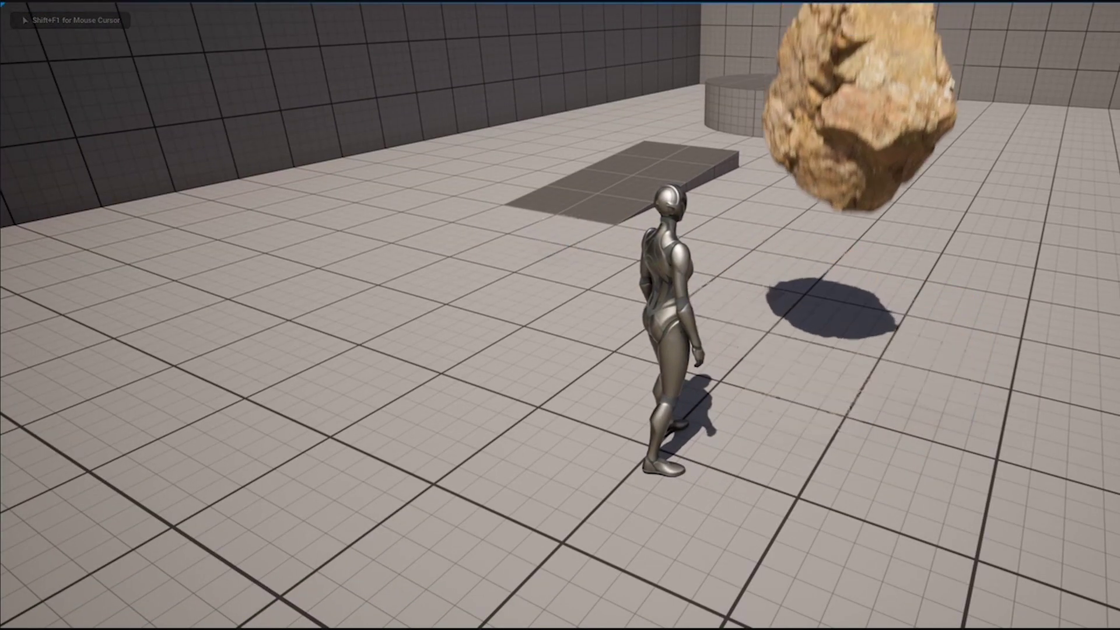
key(d)
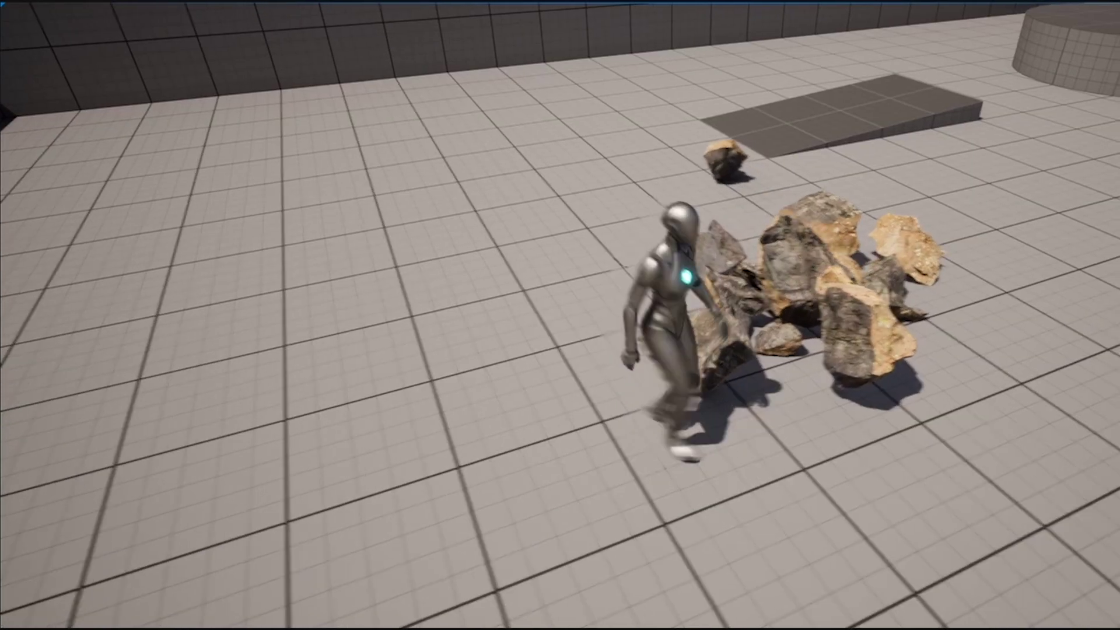